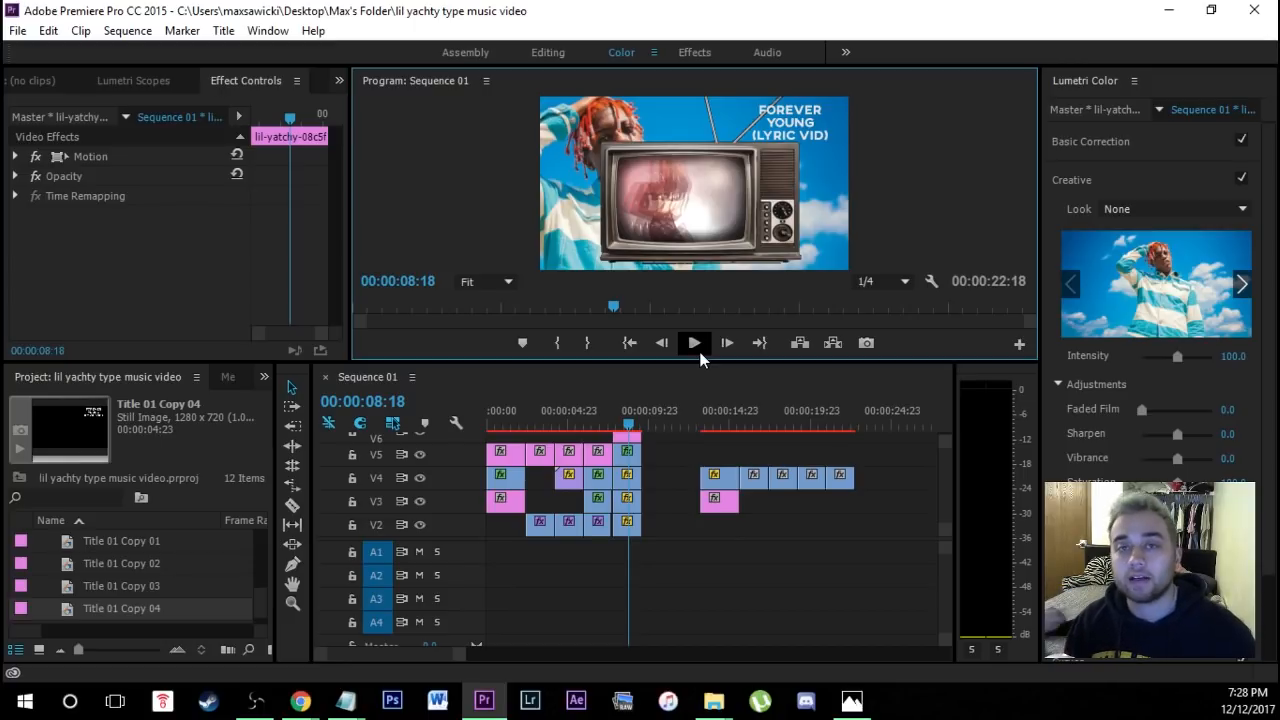
Switch to Chrome, play a moment of the "Lil Yachty - 1 NIGHT" video for reference, and return to Premiere Pro
click(681, 461)
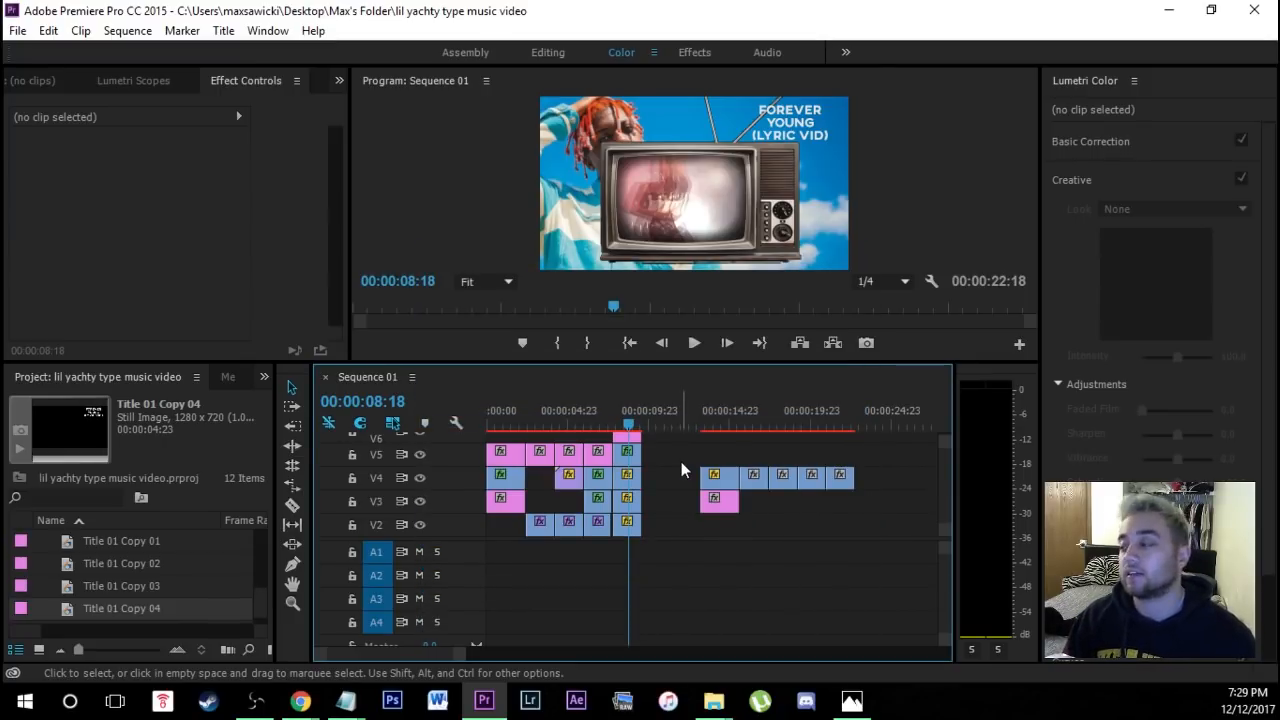
key(alt+Tab)
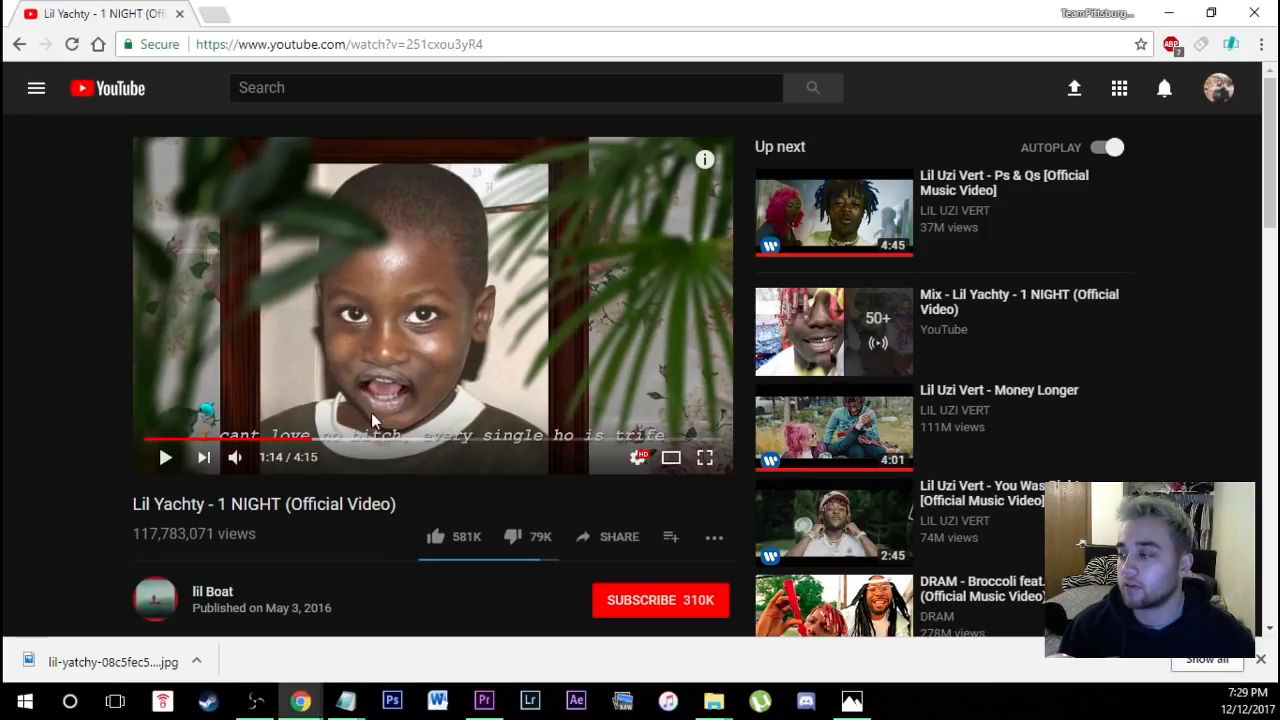
click(166, 460)
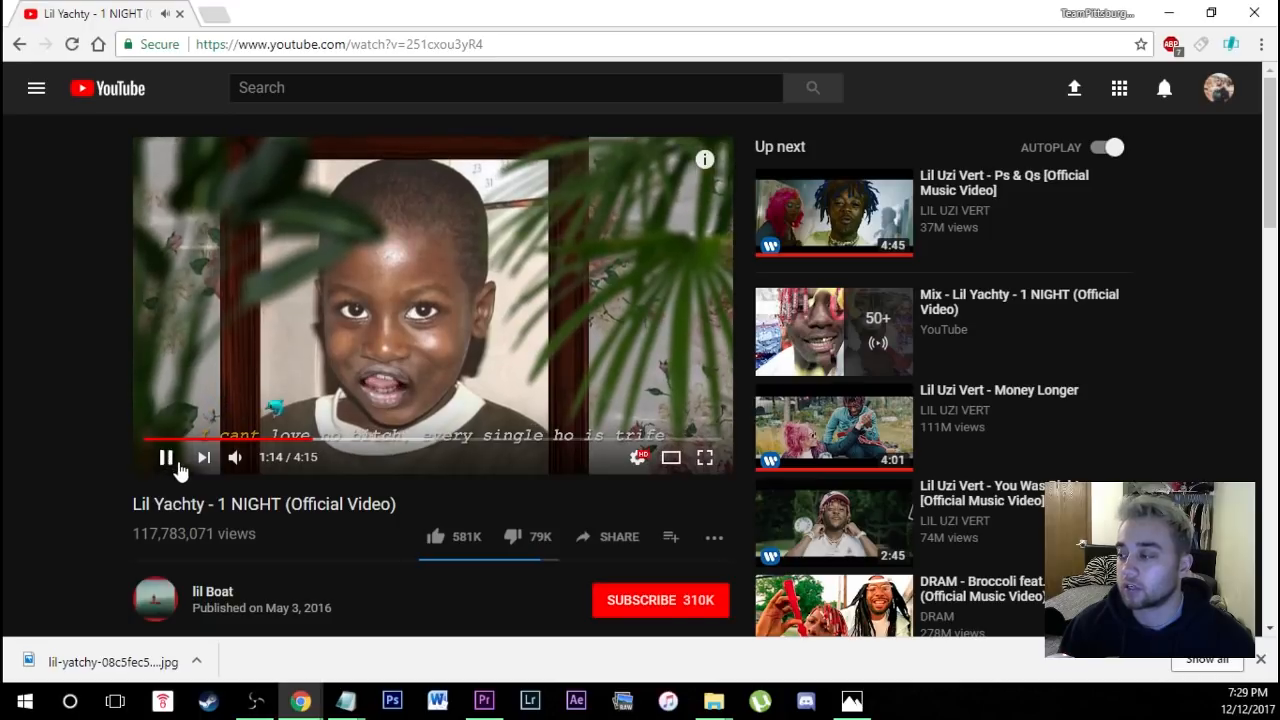
click(166, 458)
click(483, 708)
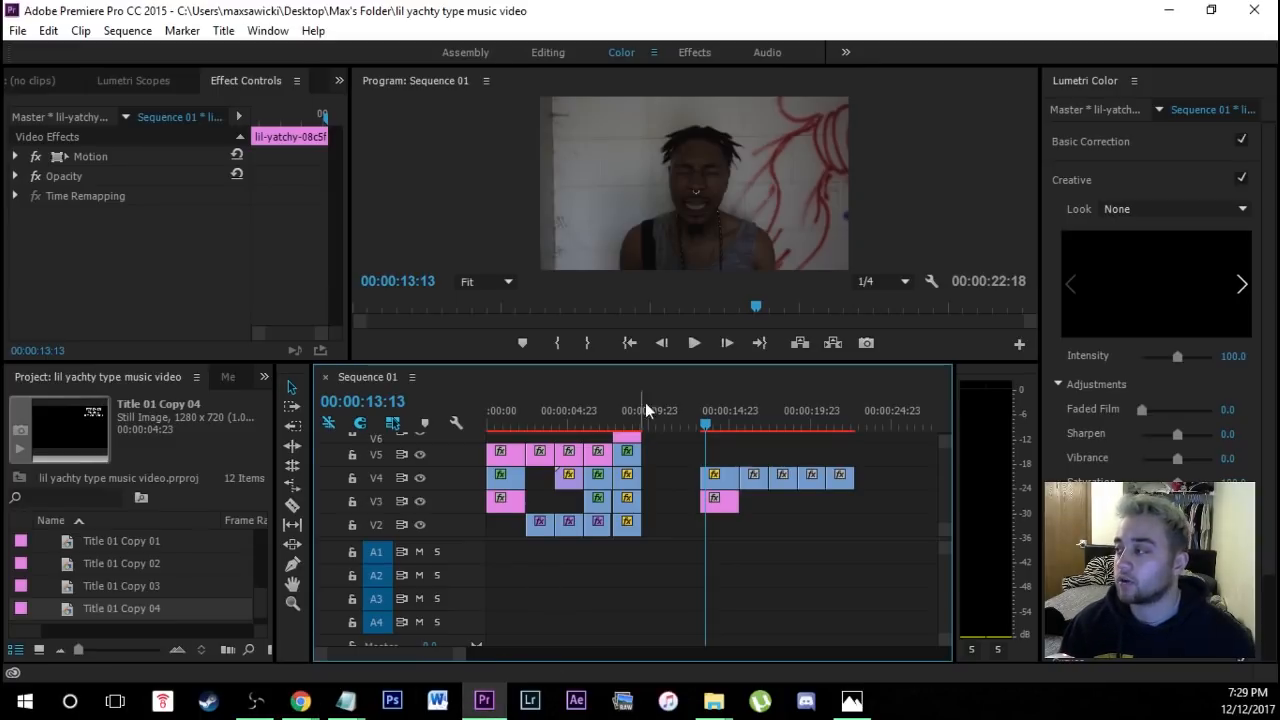
Play back the second group of clips and return the playhead to the group's start
click(768, 518)
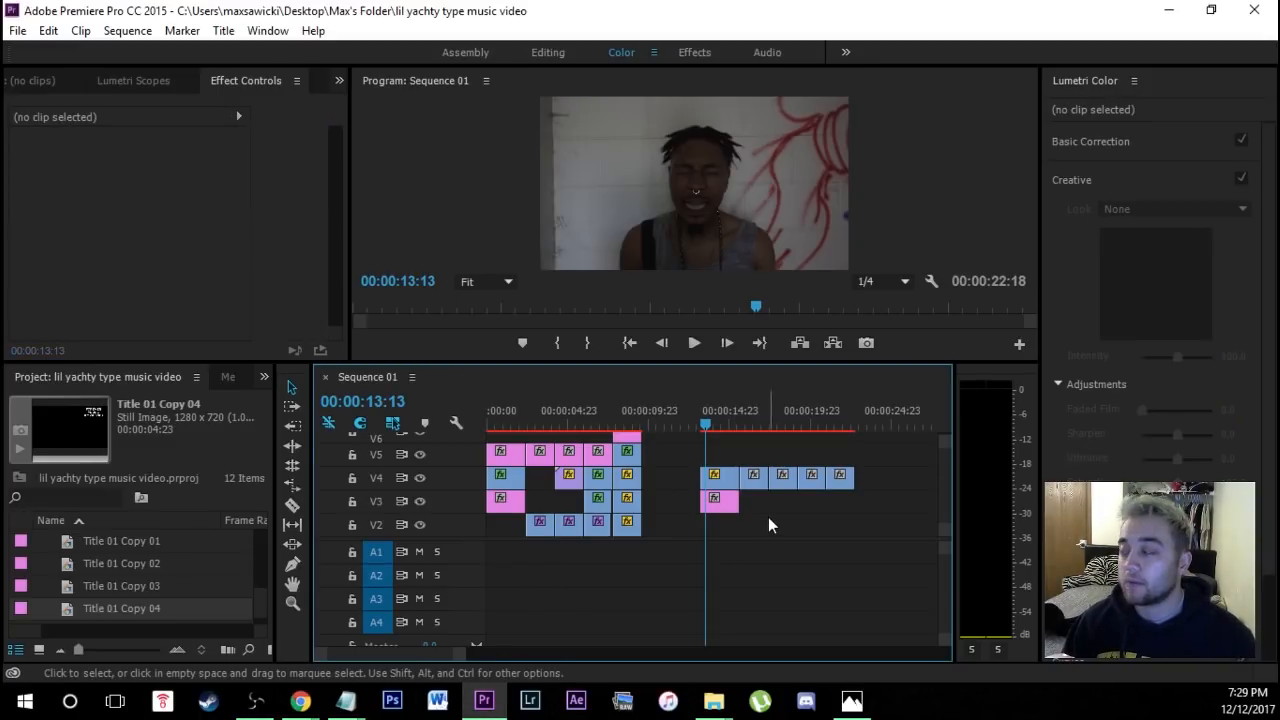
click(694, 343)
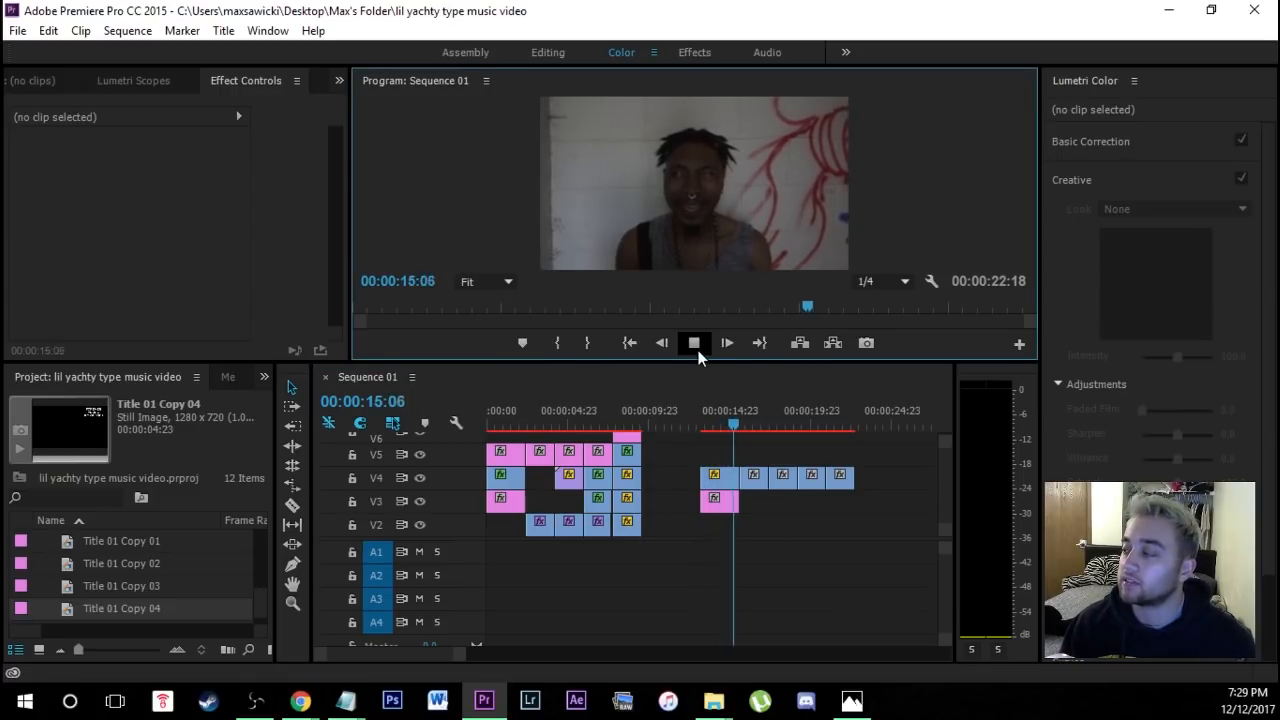
click(705, 430)
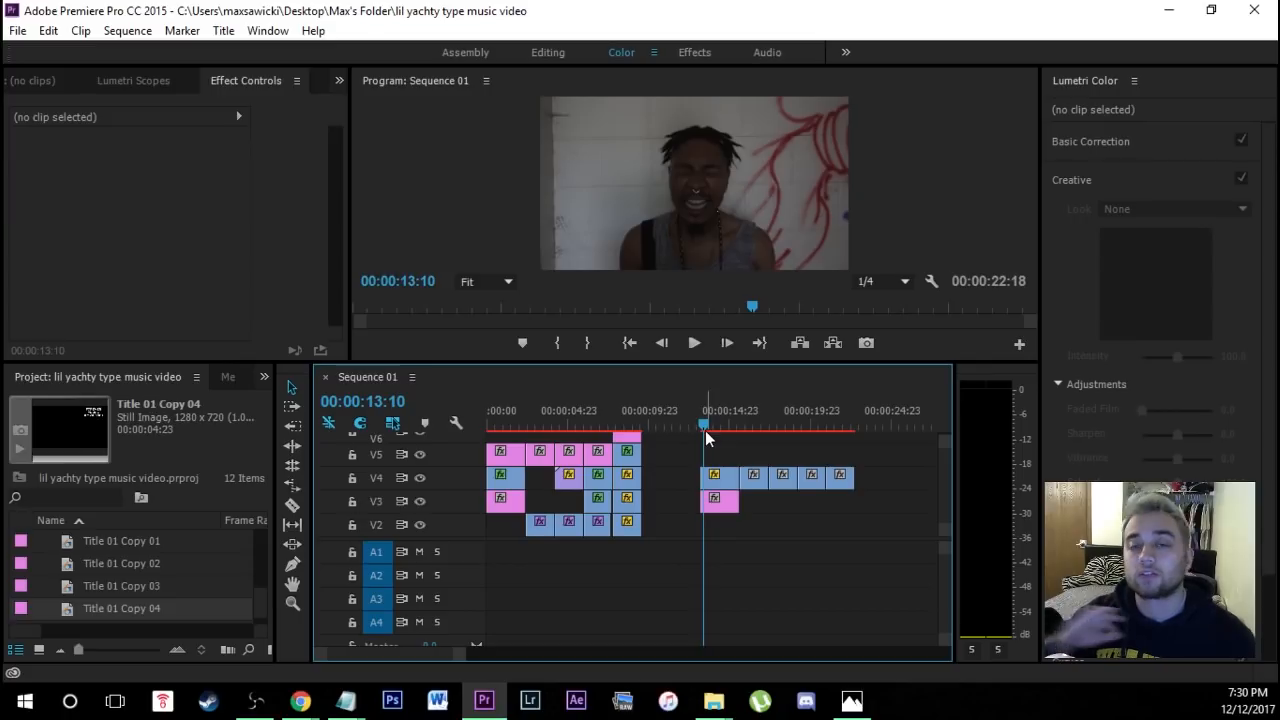
Move the second group of clips on V3 and V4 farther along the timeline to start at 00:00:32:19
key(minus)
click(642, 489)
drag(642, 489, 848, 489)
key(minus)
scroll(833, 510, up, 2)
Place the playhead at the start of the moved clips and briefly hide V4 to view the image beneath
click(497, 418)
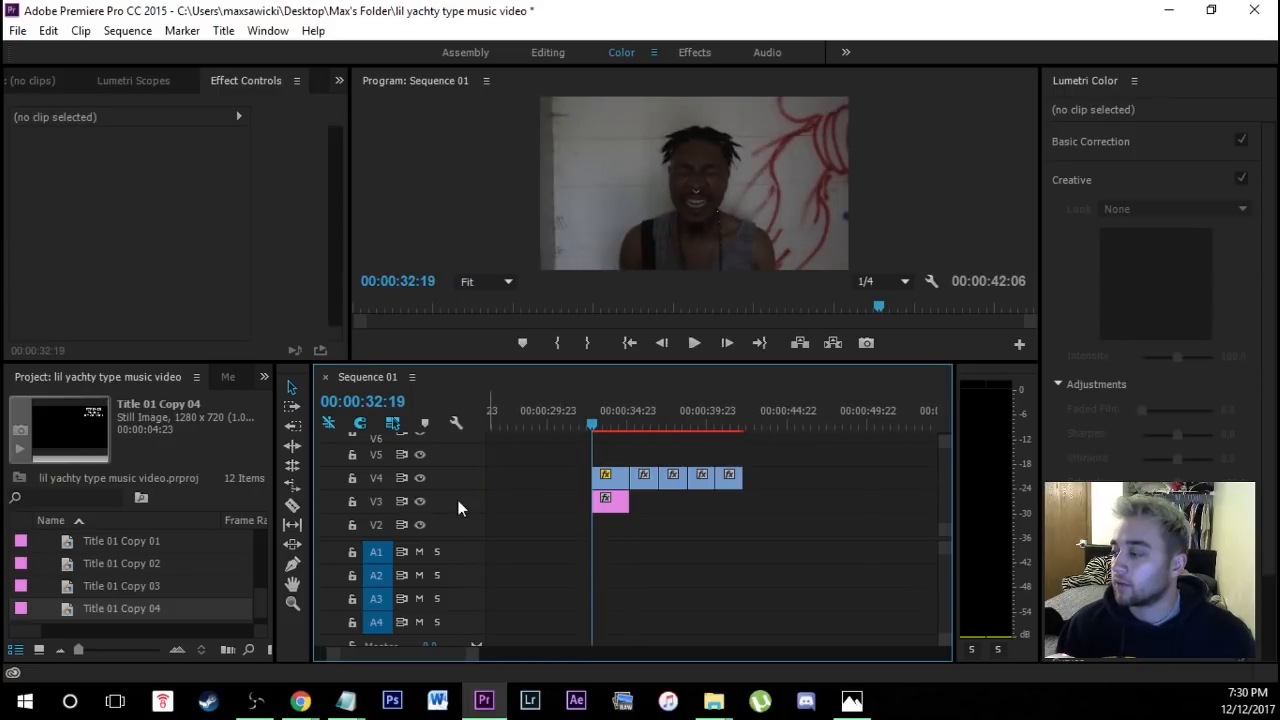
click(421, 478)
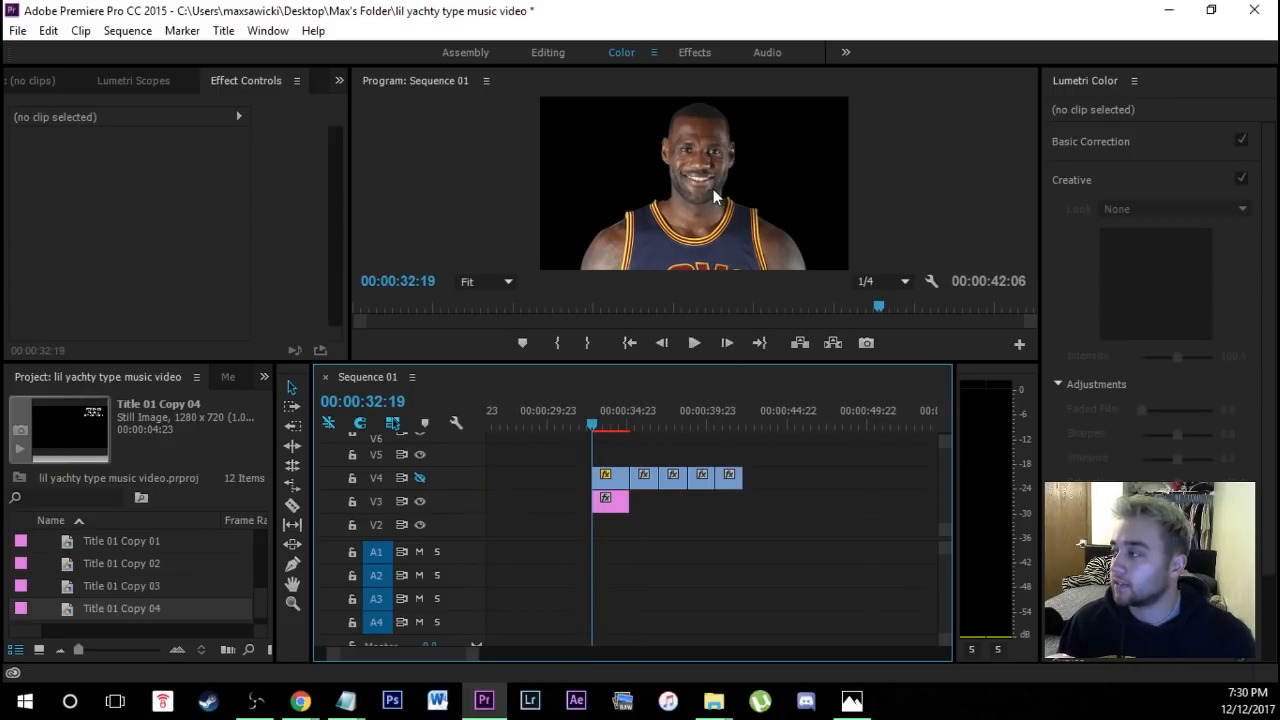
click(420, 478)
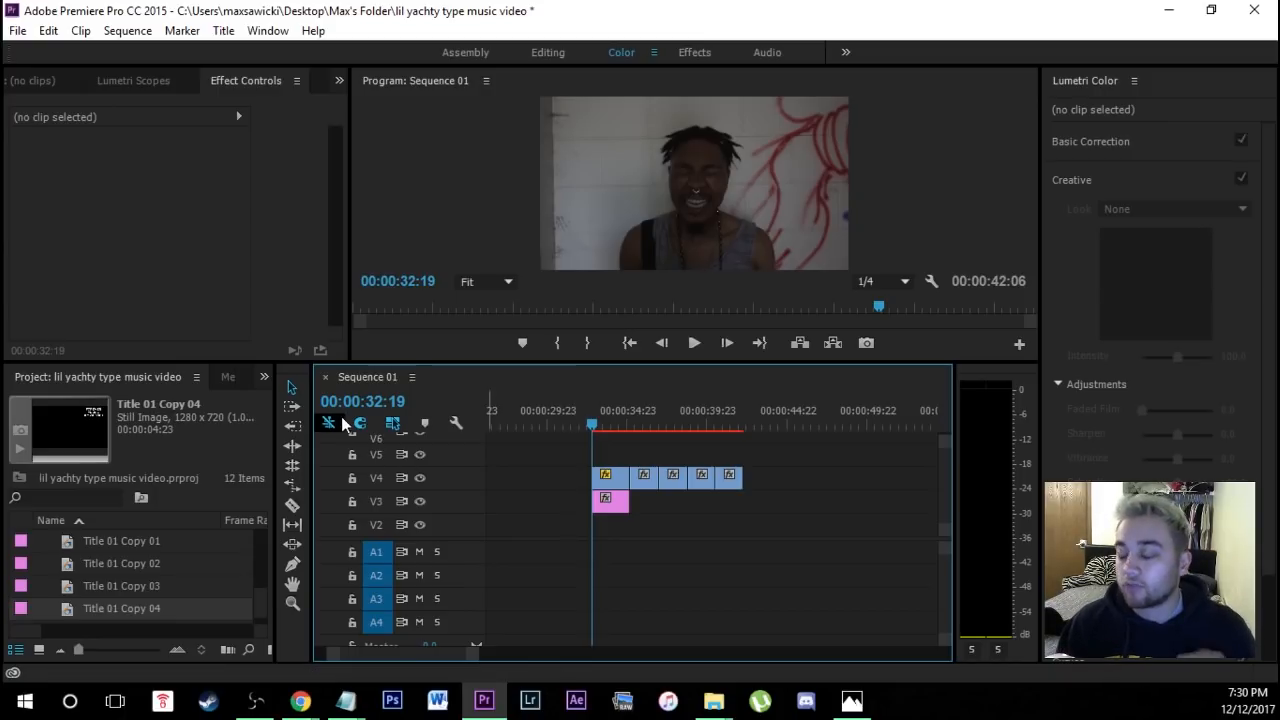
Search the effects for "crop" and apply the Crop video effect to the first clip of the moved group on V4
click(263, 380)
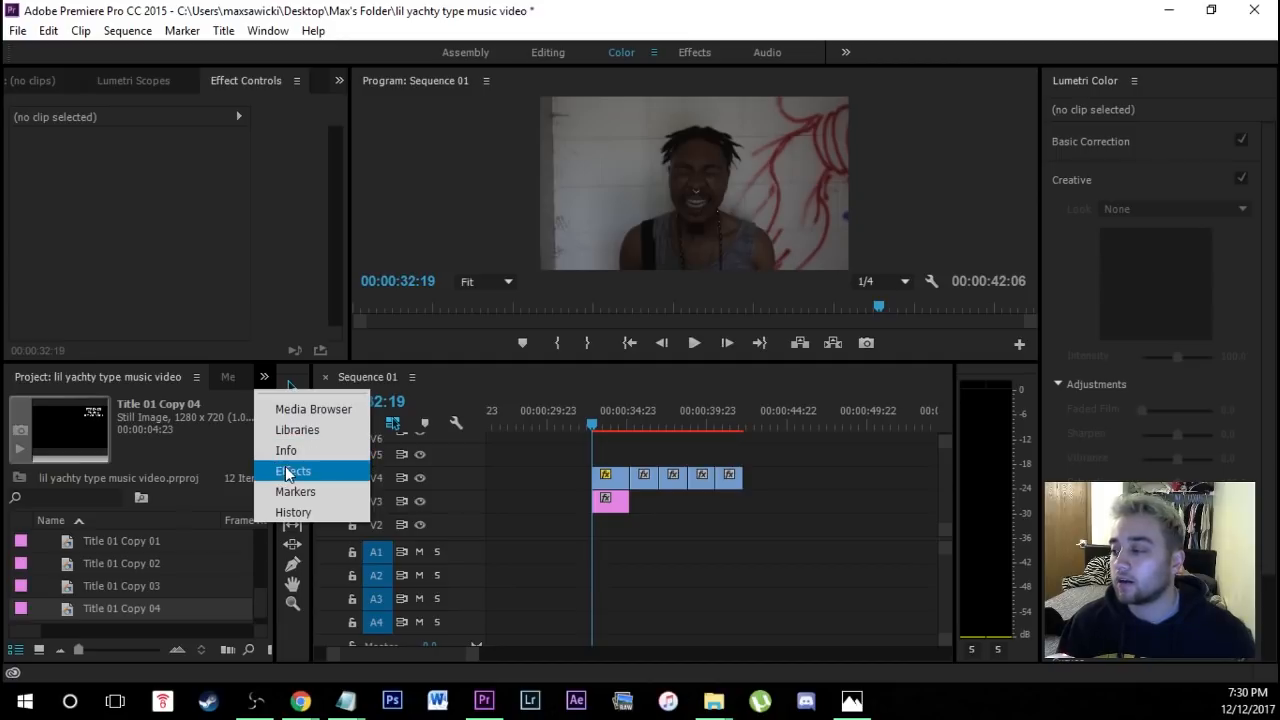
click(288, 474)
click(195, 403)
click(158, 402)
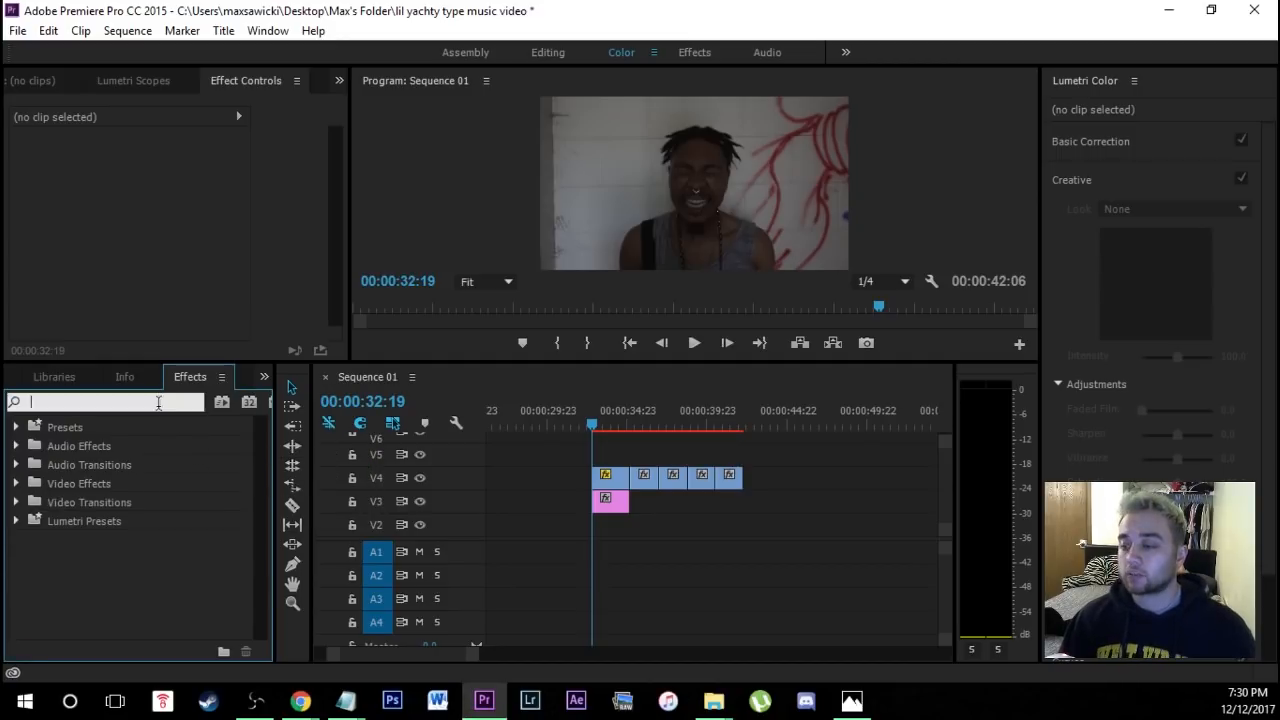
text(crop)
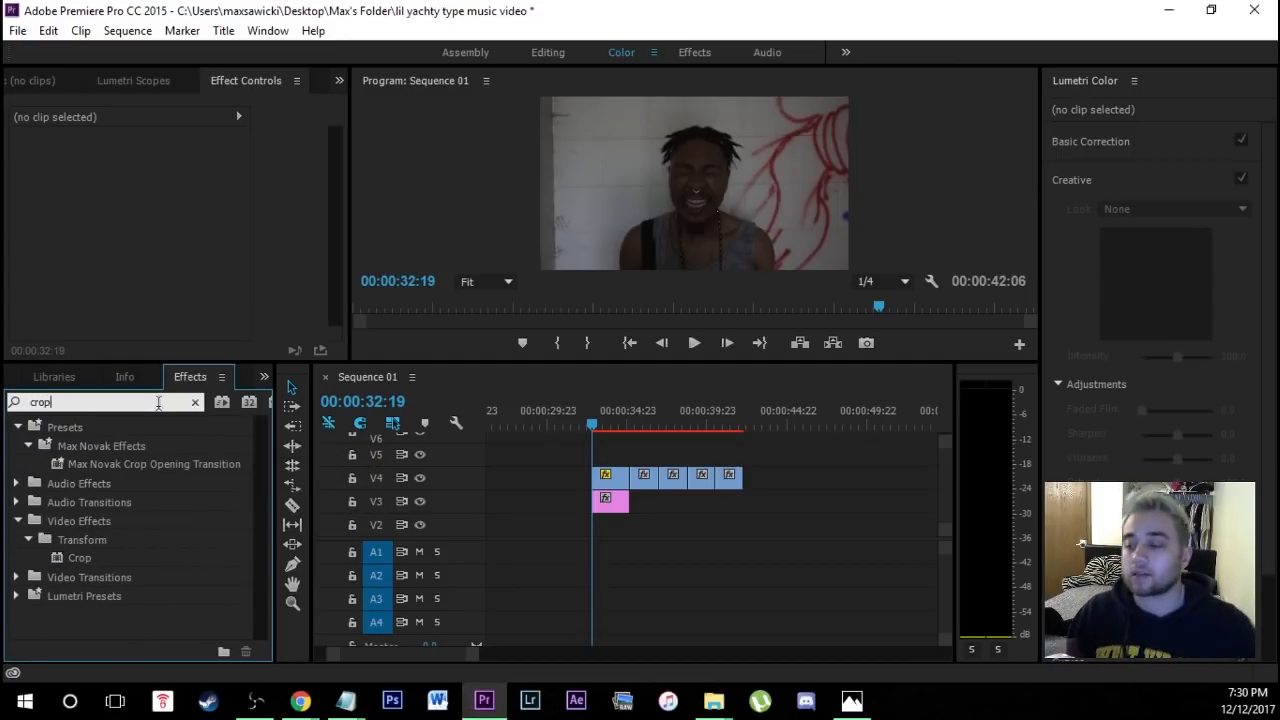
drag(70, 560, 608, 482)
Add a free-draw mask to the Crop effect and place its first point beside the singer's mouth
scroll(300, 240, down, 1)
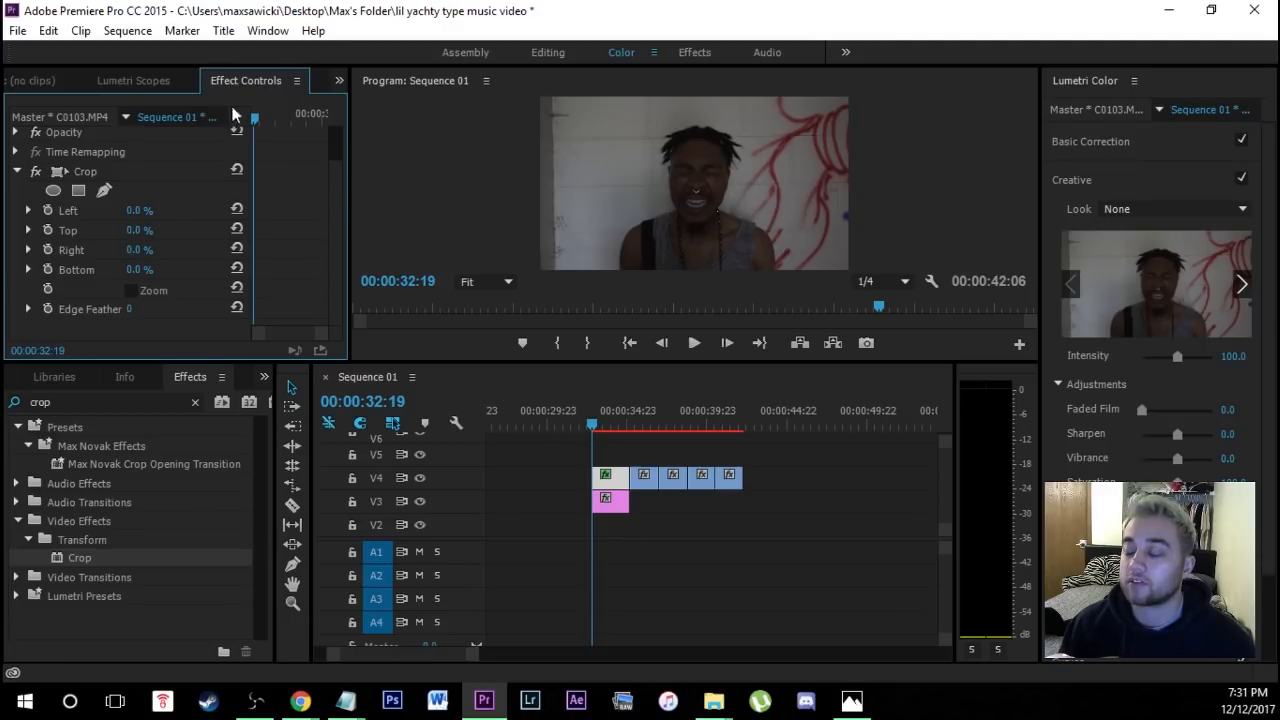
scroll(334, 191, up, 2)
scroll(308, 254, down, 2)
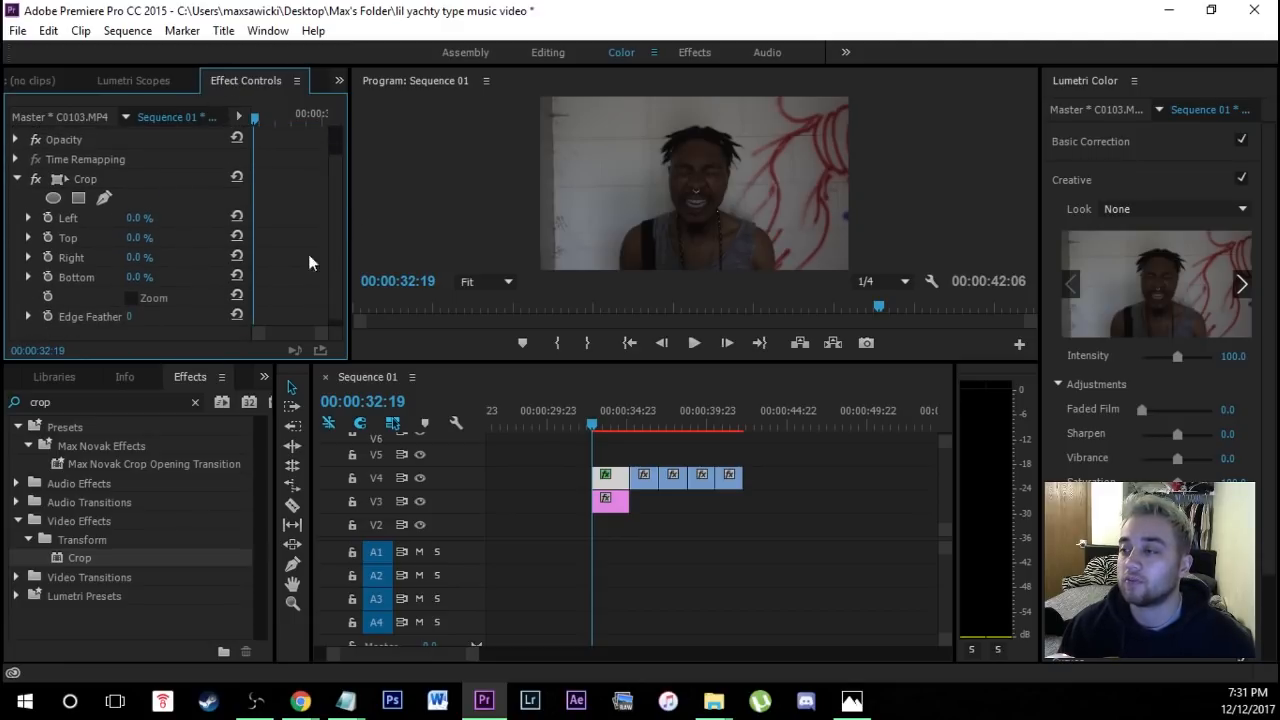
click(104, 197)
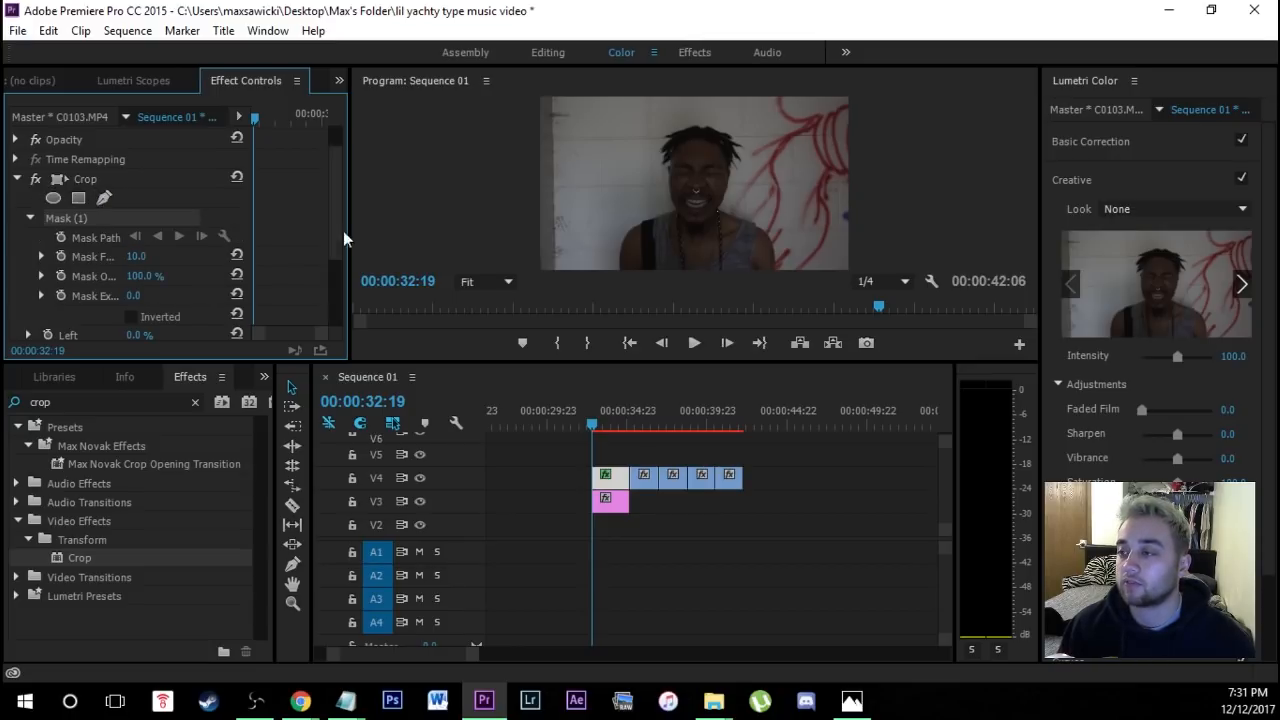
scroll(337, 243, down, 1)
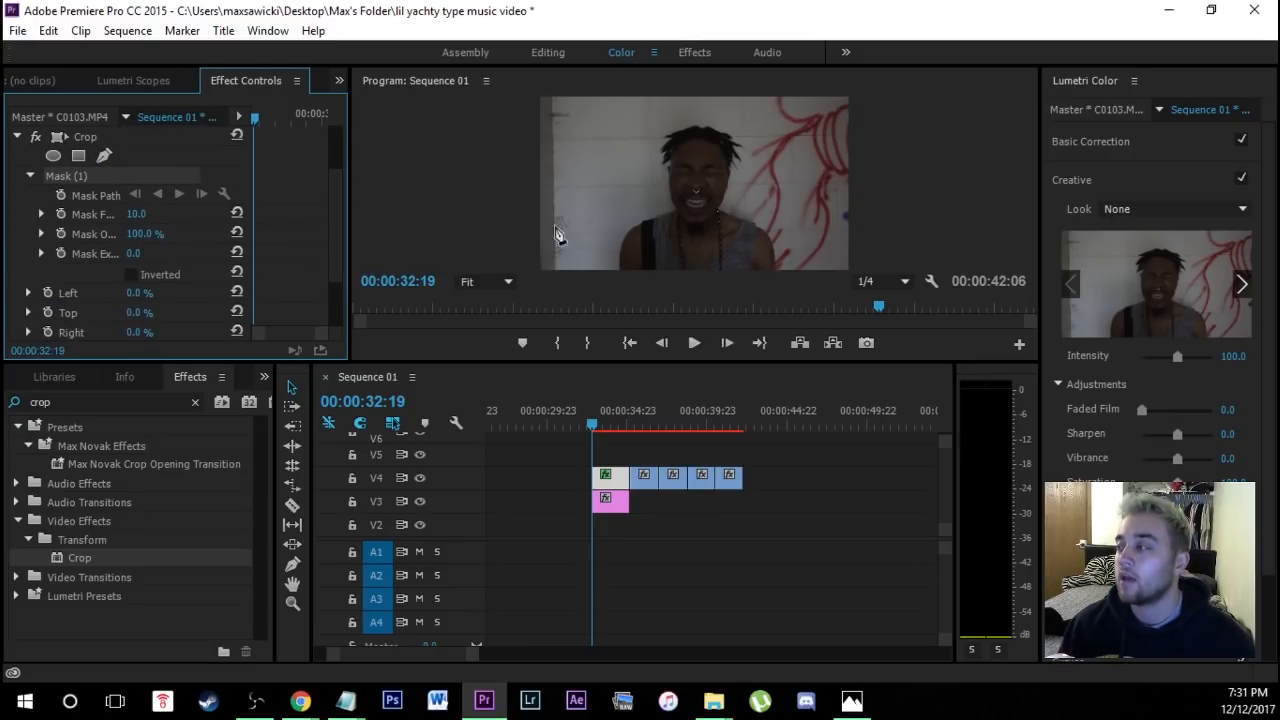
click(679, 198)
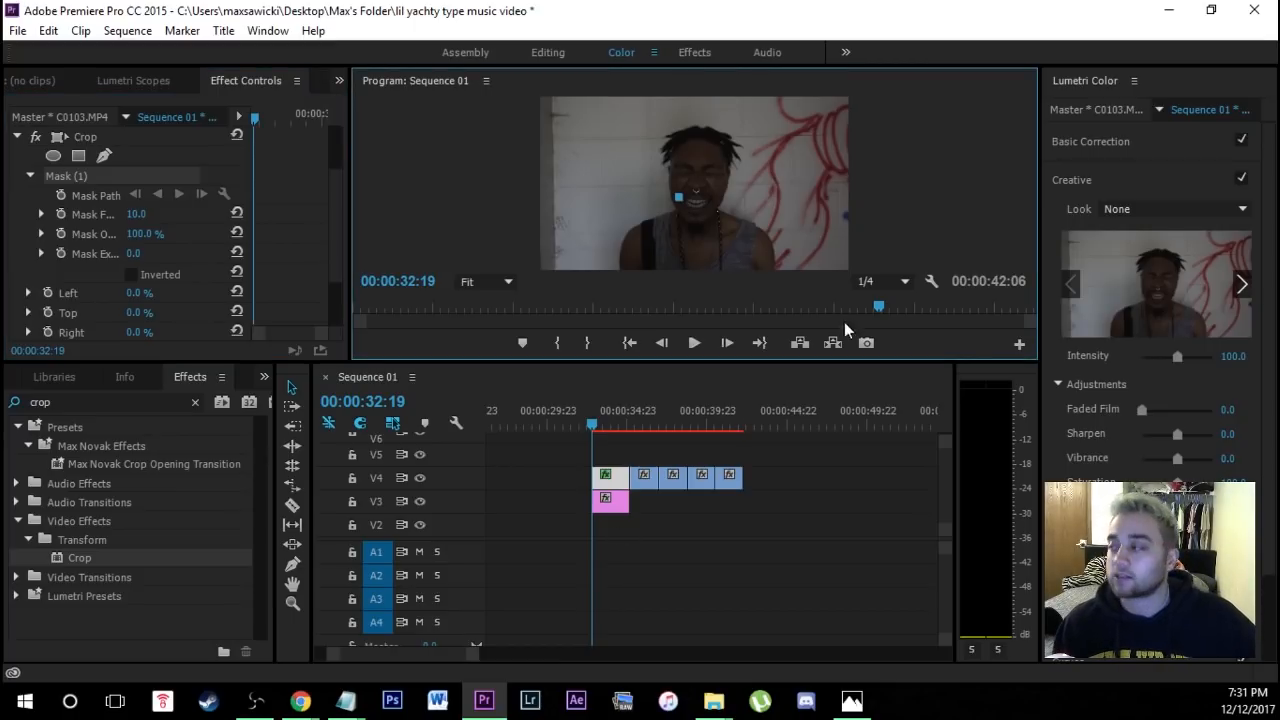
Trace curved mask points along the lower side of the singer's mouth in a maximized Program monitor
key(grave)
key(grave)
key(grave)
click(610, 409)
click(623, 421)
click(650, 427)
click(664, 423)
click(680, 420)
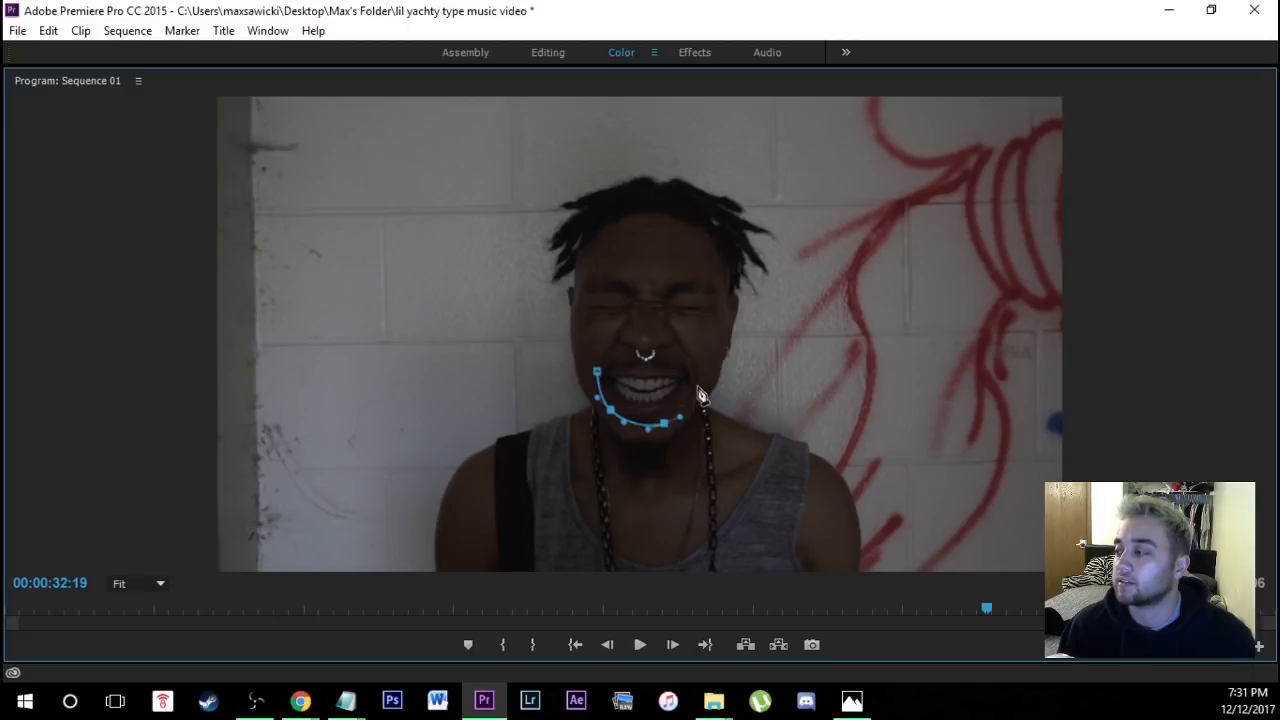
Trace the mask along the upper lip, close it at its first point and restore the normal panel layout
click(692, 370)
drag(683, 368, 668, 358)
click(624, 358)
click(608, 360)
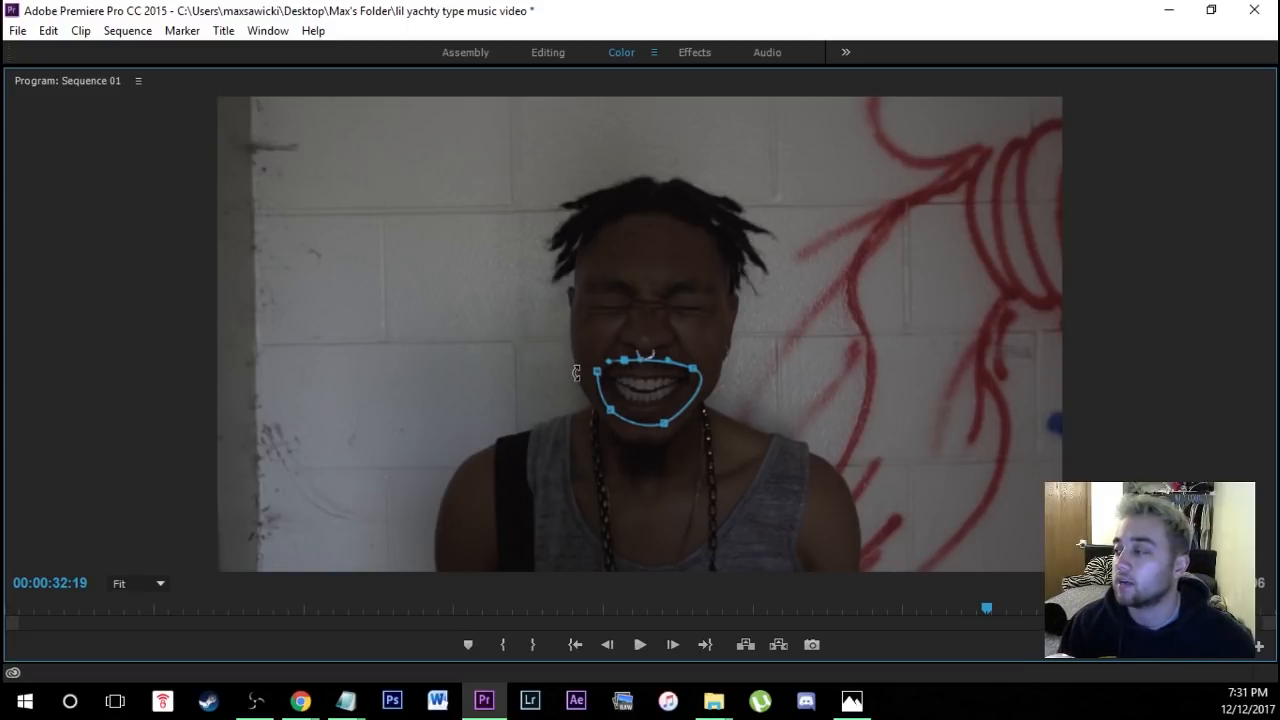
click(597, 373)
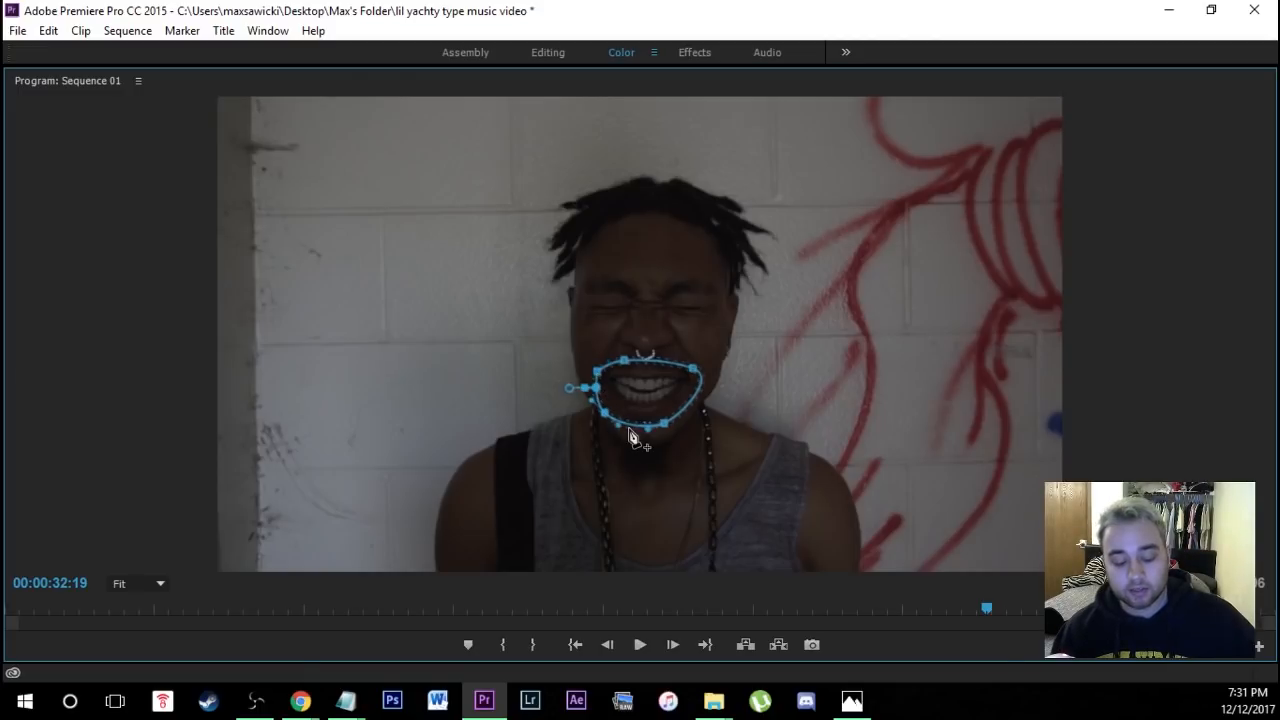
key(grave)
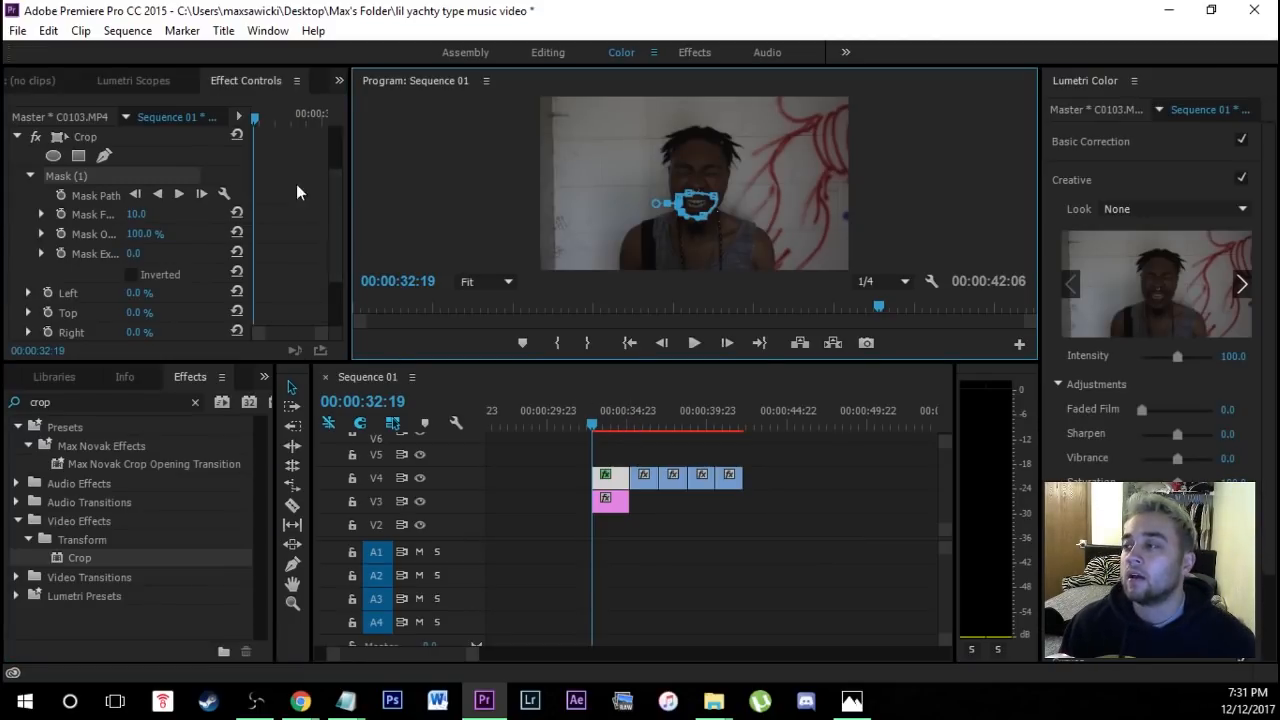
Invert the Crop mask and set the crop's Left value to 100%, leaving only the mouth of the V4 clip
scroll(334, 223, down, 1)
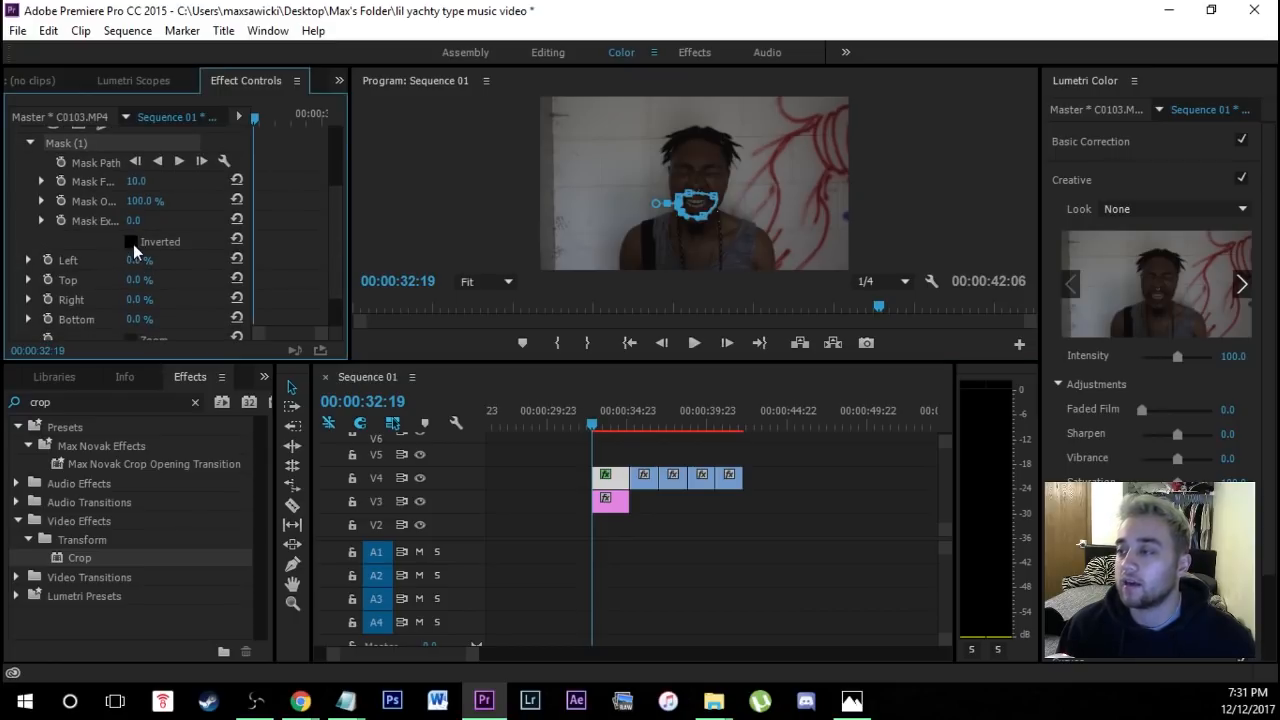
click(131, 241)
drag(138, 260, 240, 260)
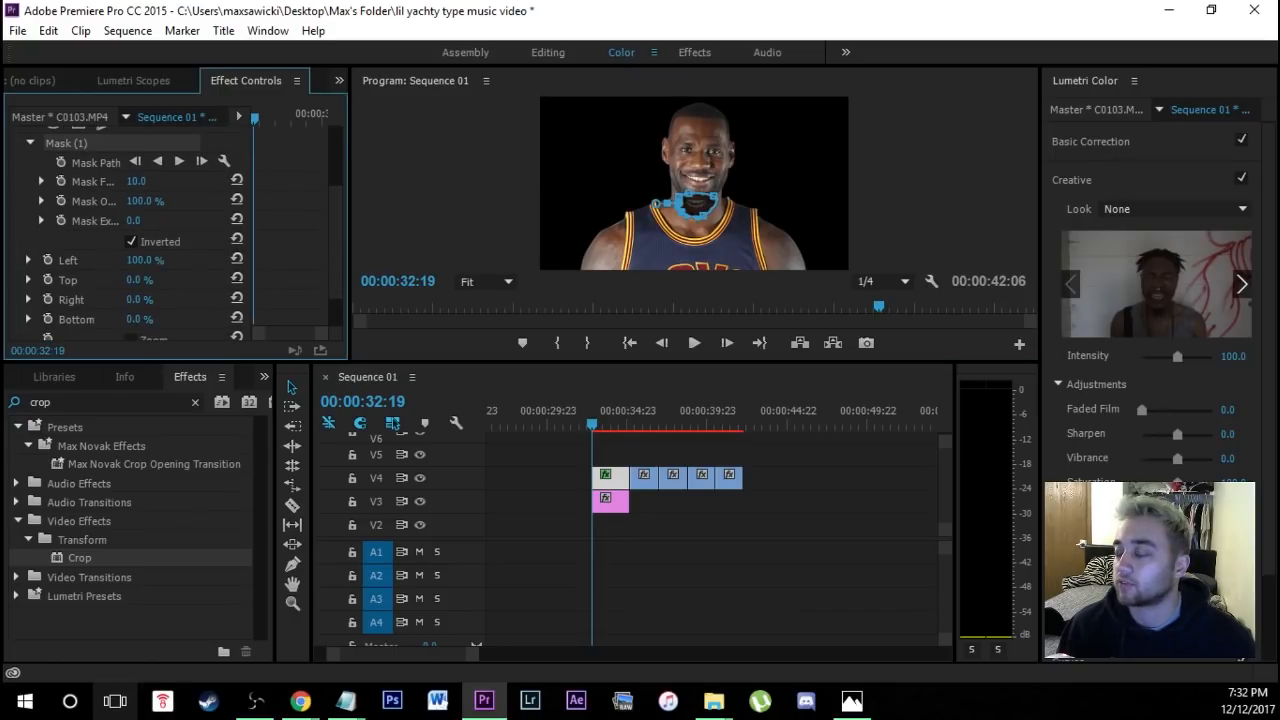
Toggle V3's visibility and enlarge the Program monitor to inspect the cut-out mouth over the photo
click(423, 501)
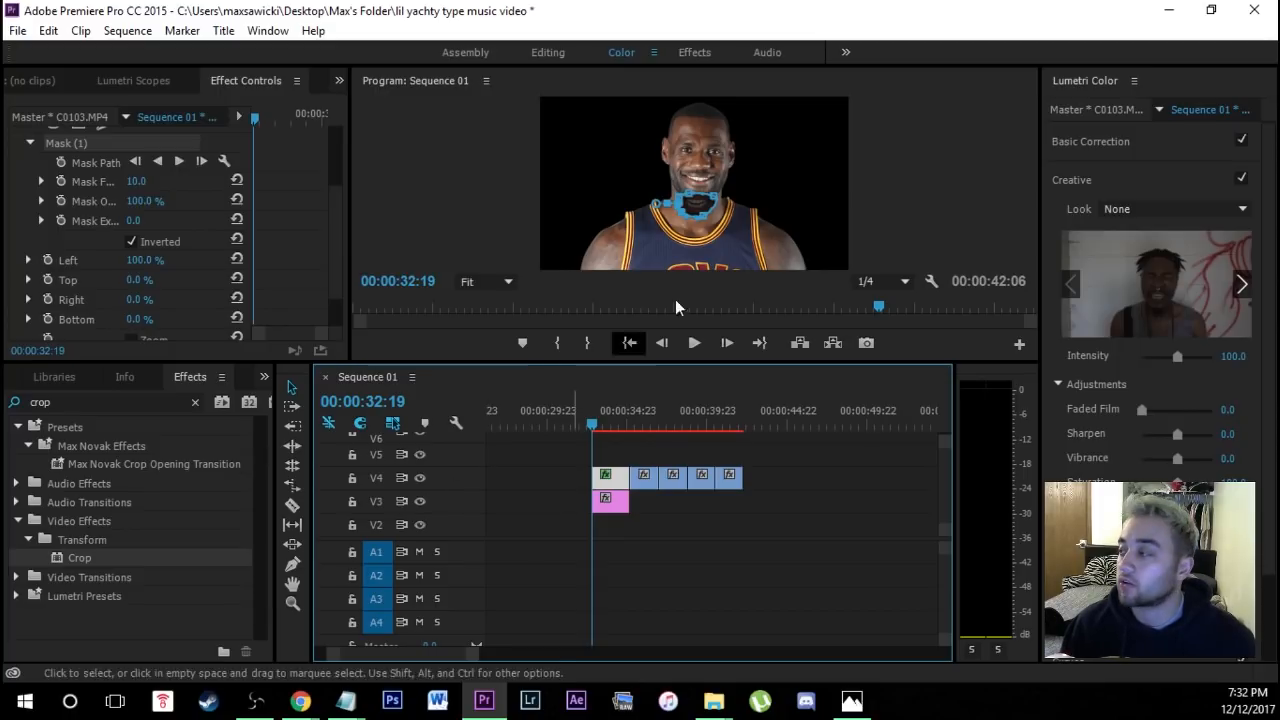
click(421, 501)
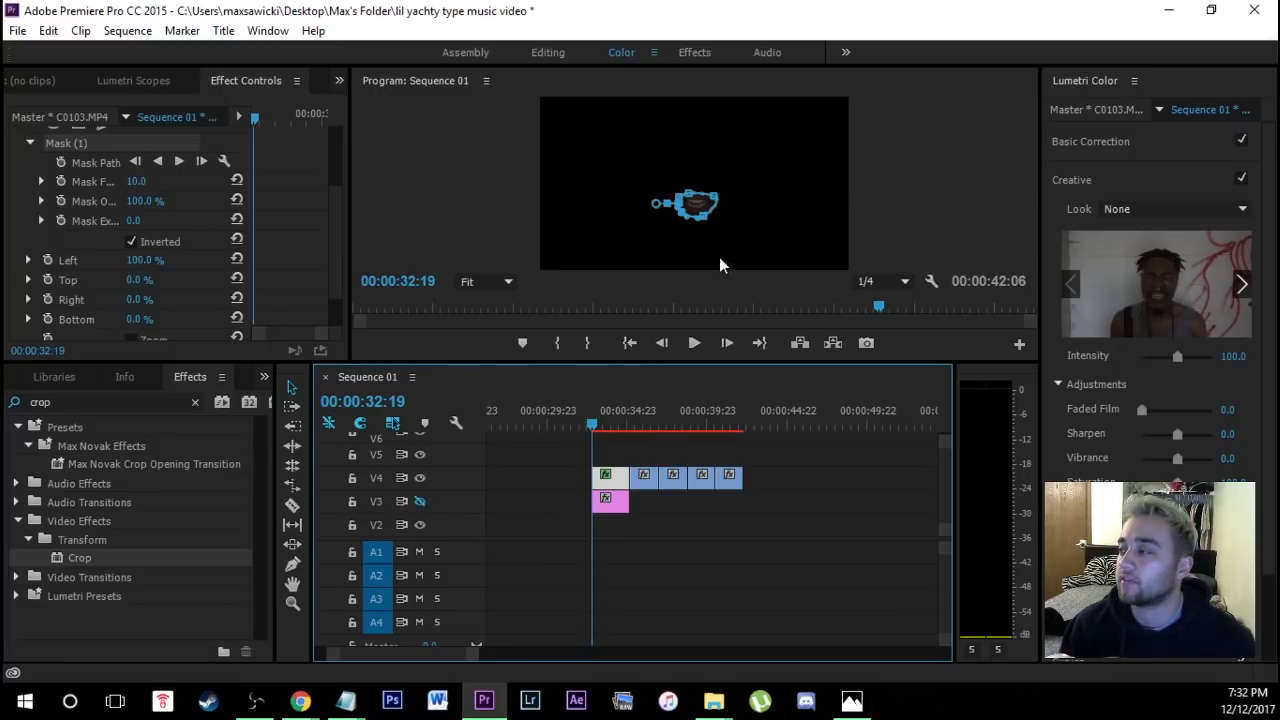
click(421, 501)
click(628, 258)
key(grave)
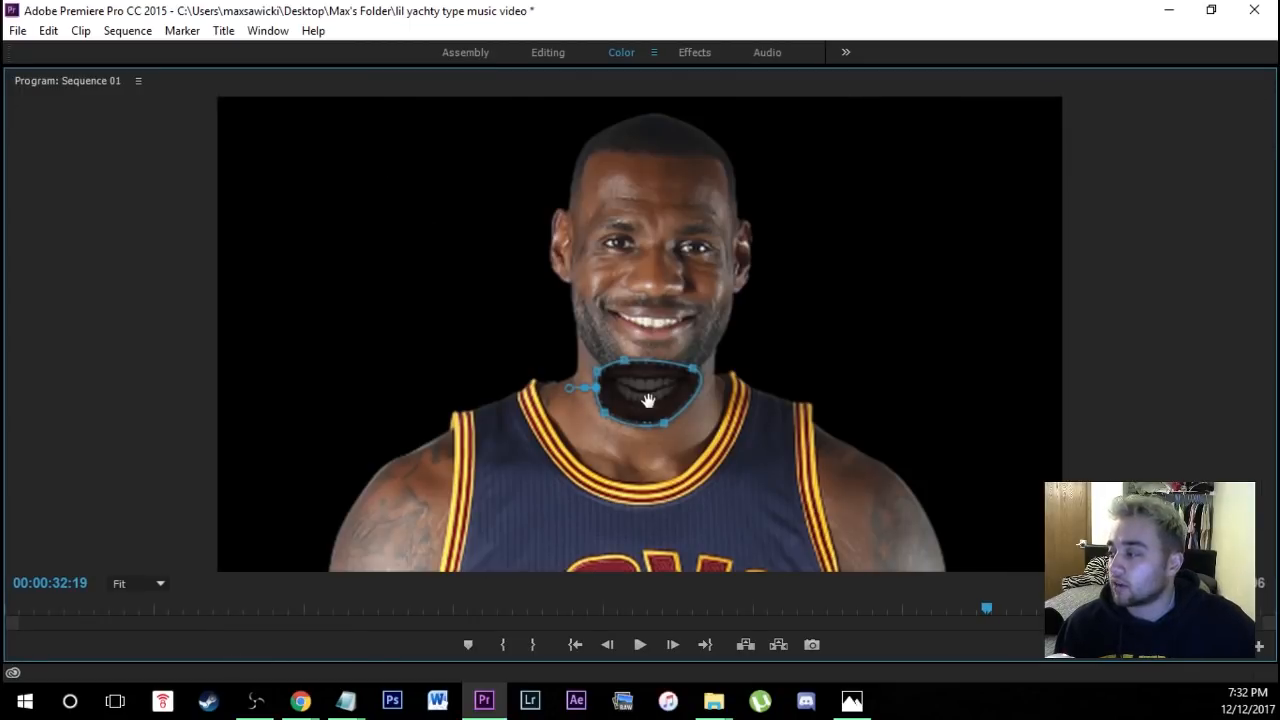
key(grave)
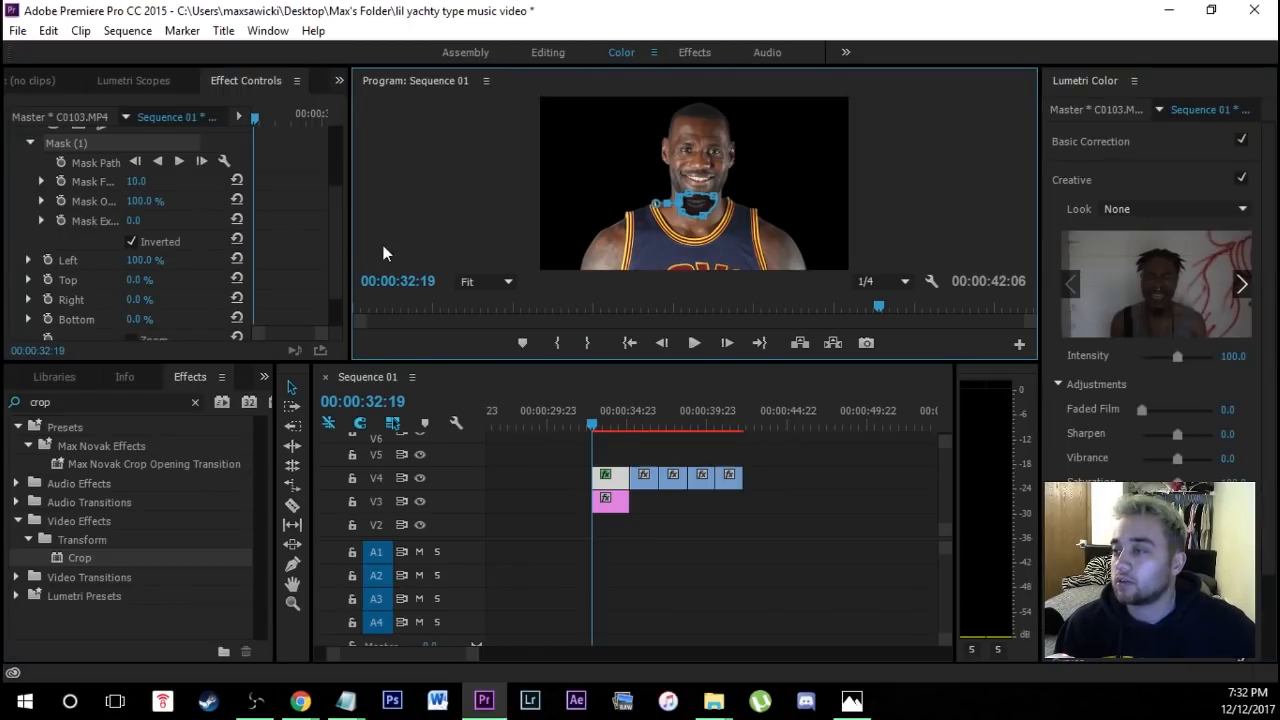
Use the clip's Motion effect to move the cut-out mouth up over the basketball player's mouth
scroll(343, 199, up, 5)
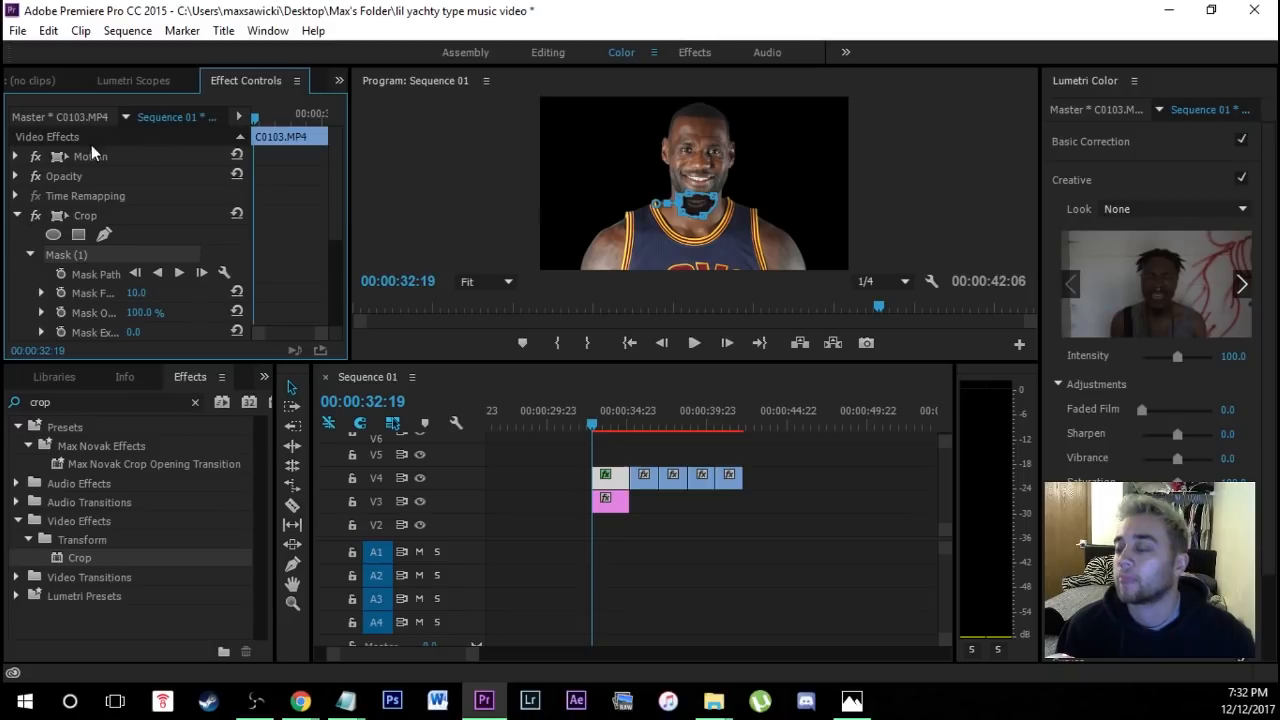
click(67, 157)
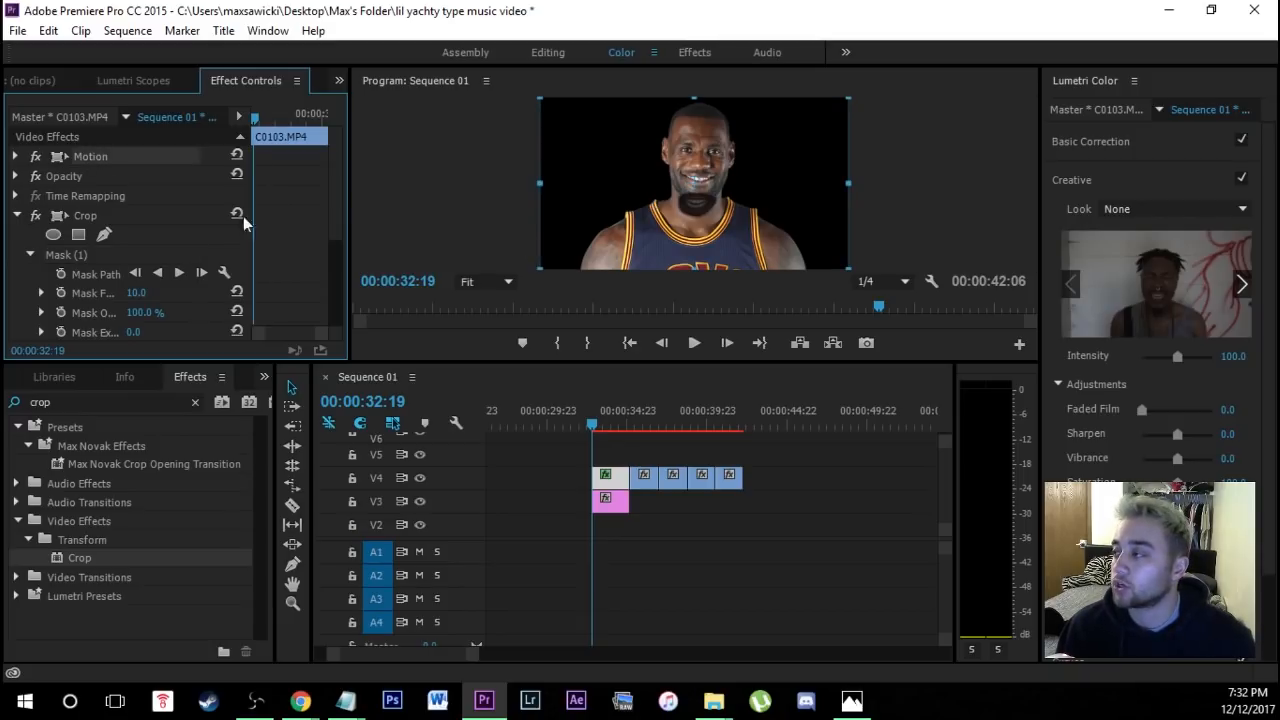
click(718, 210)
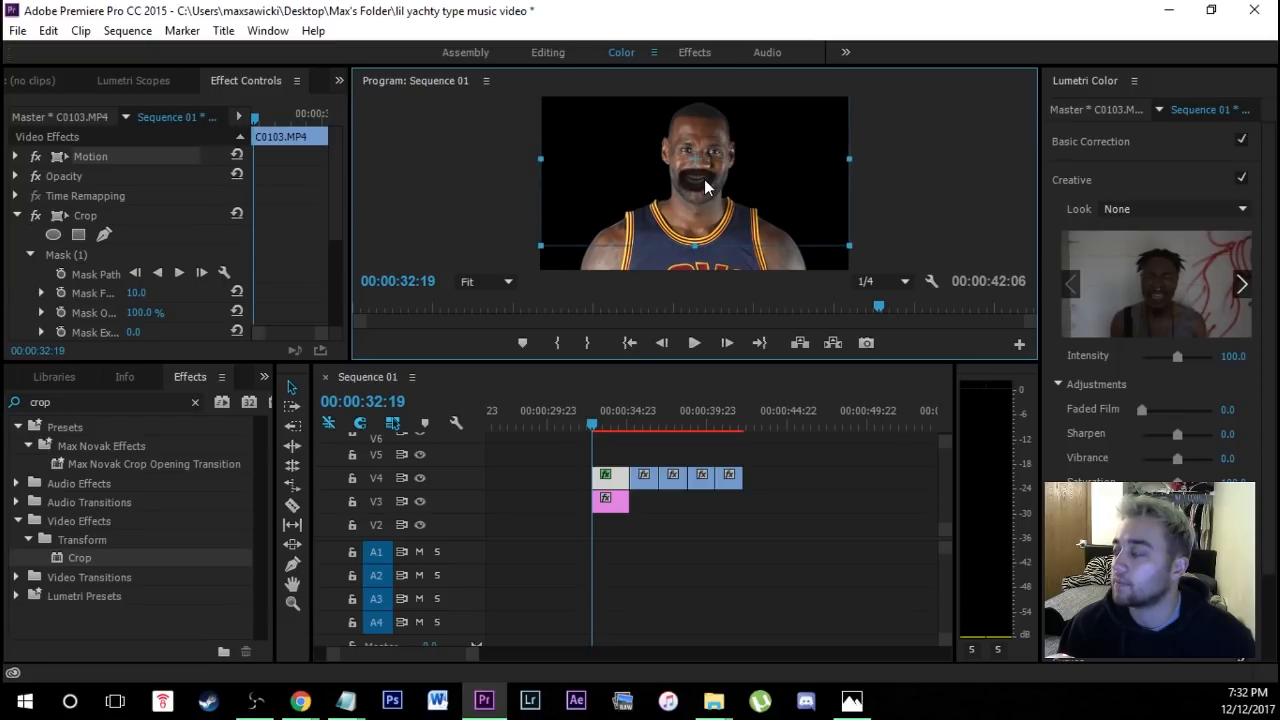
mouse_move(704, 180)
mouse_down()
mouse_move(704, 194)
mouse_move(704, 175)
mouse_up()
Lower the V4 clip's opacity to 72% to fine-tune the mouth's fit on the face, and restore it to 100%
click(15, 176)
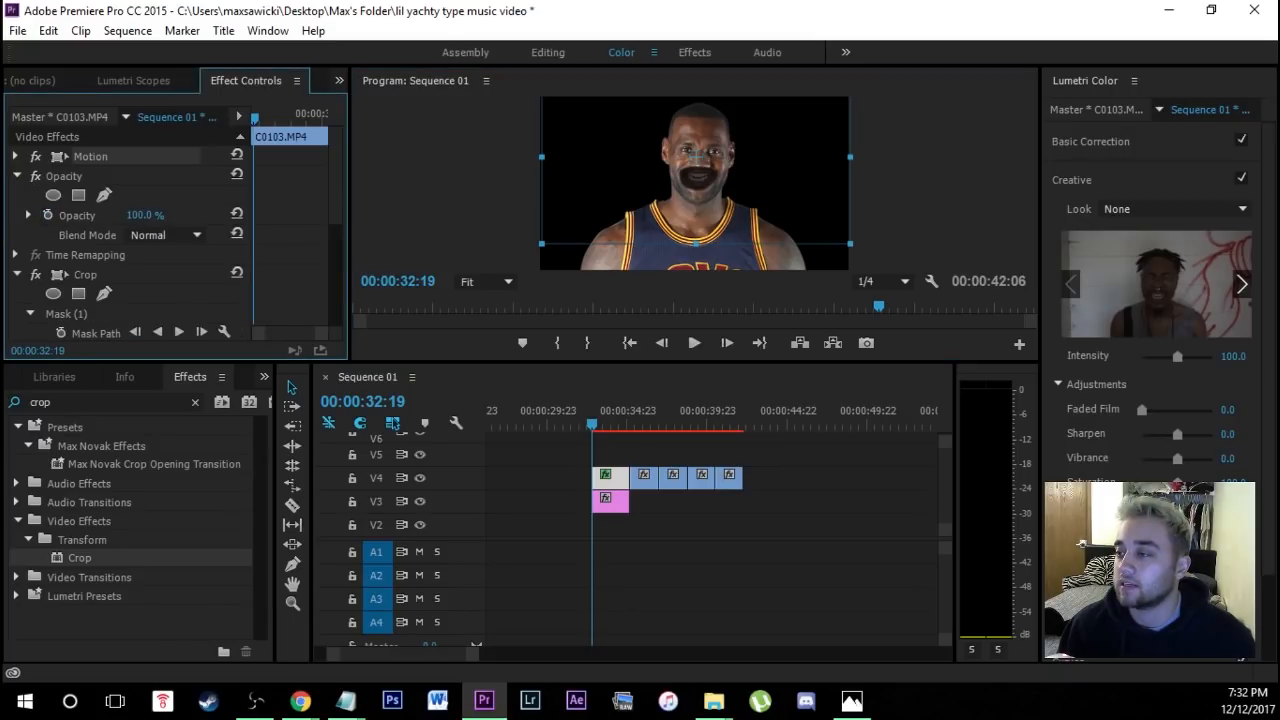
drag(145, 215, 117, 215)
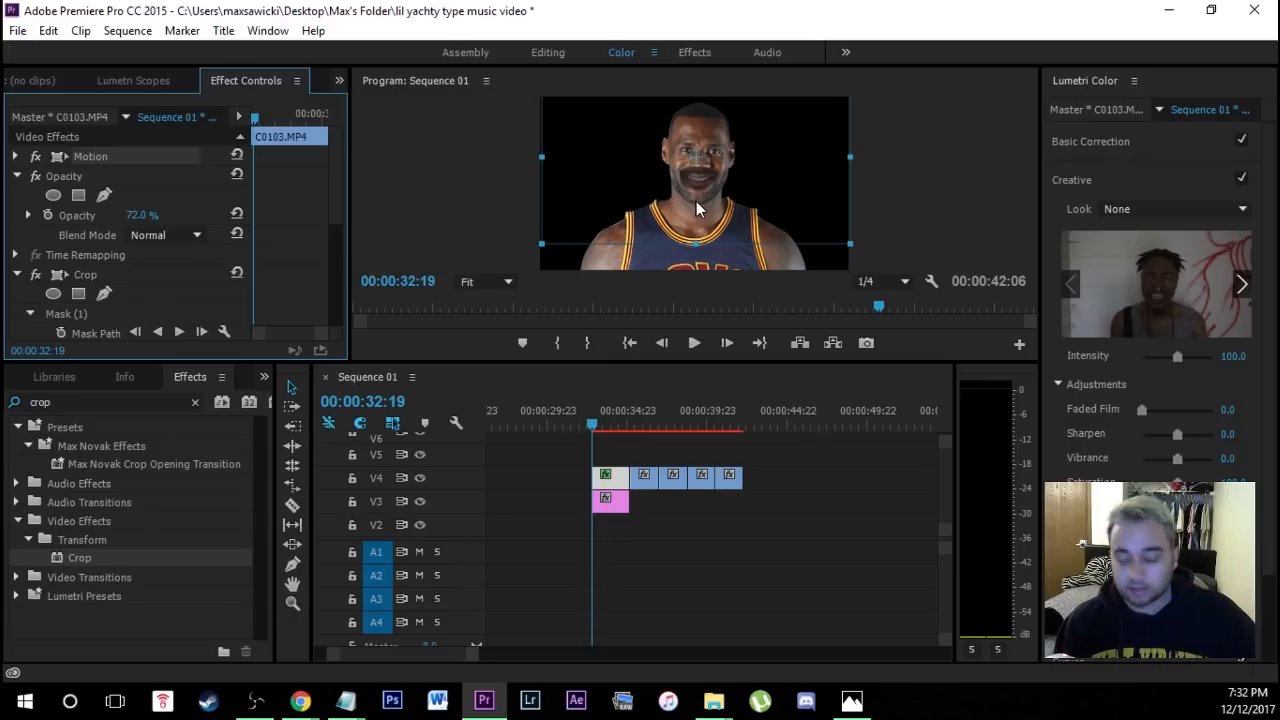
key(grave)
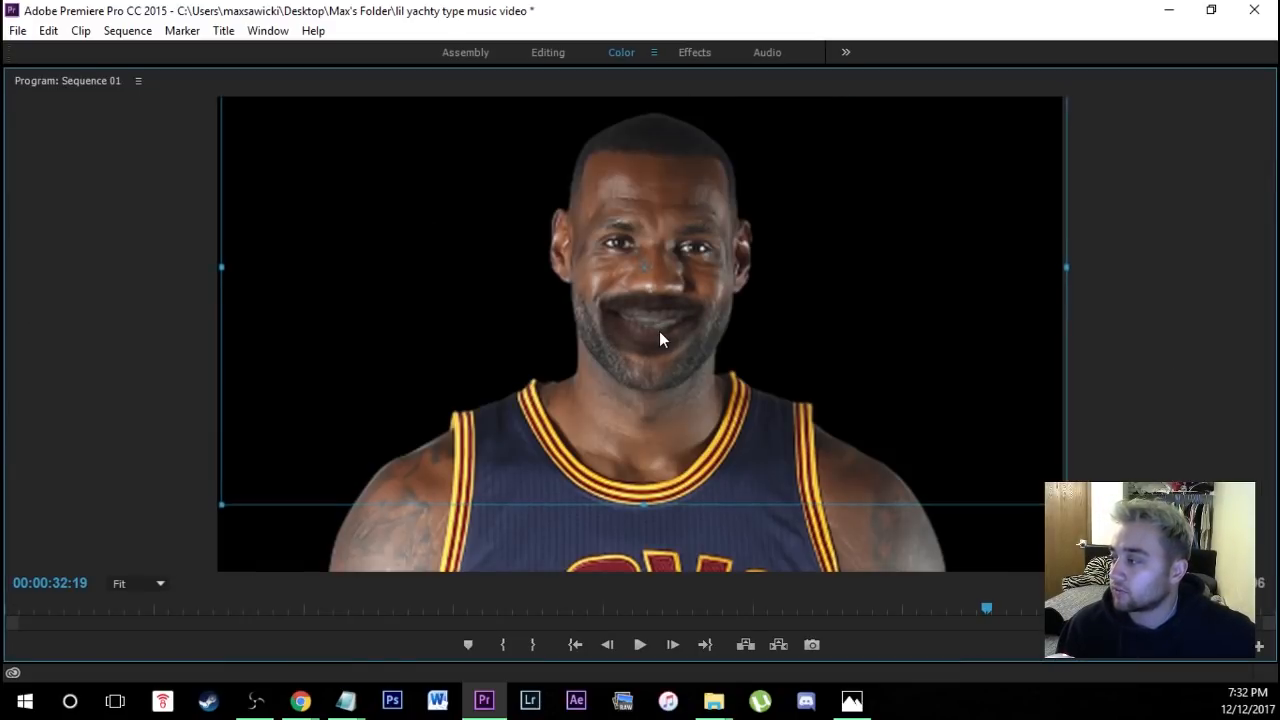
key(grave)
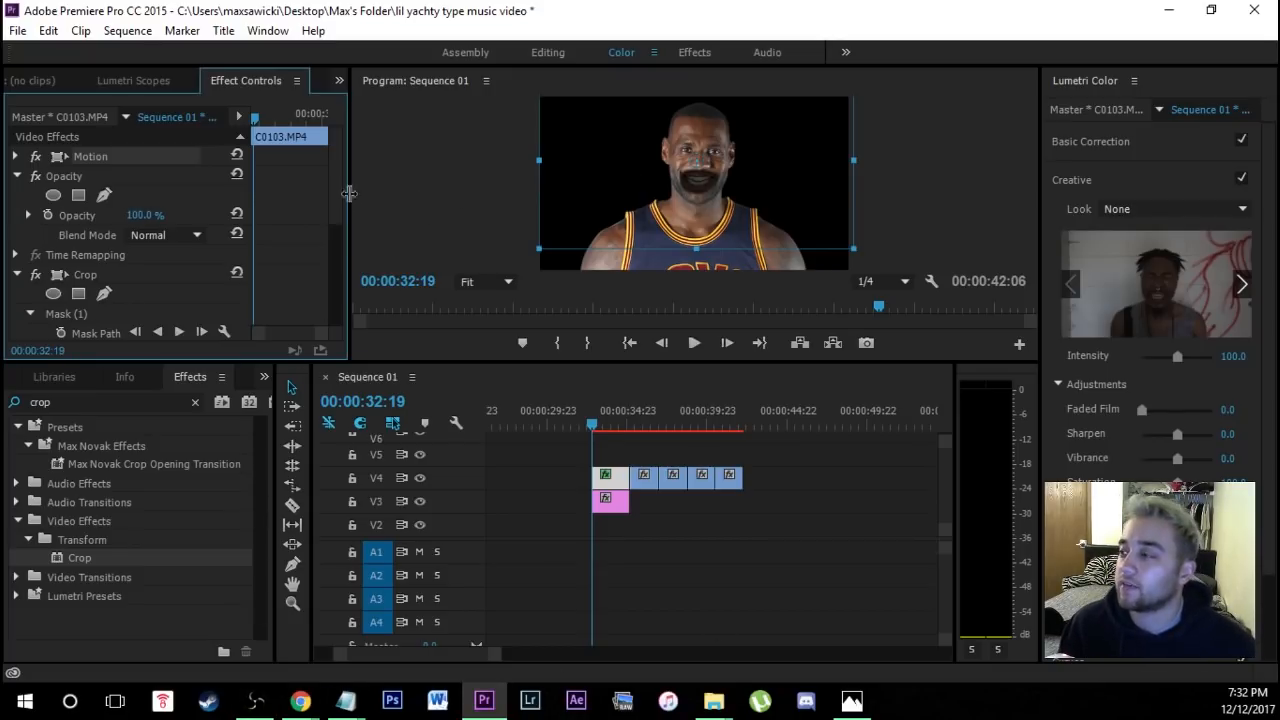
Set the Crop mask's feather to 20 on the V4 clip and inspect the softened mouth edge in the enlarged Program monitor
drag(332, 189, 331, 248)
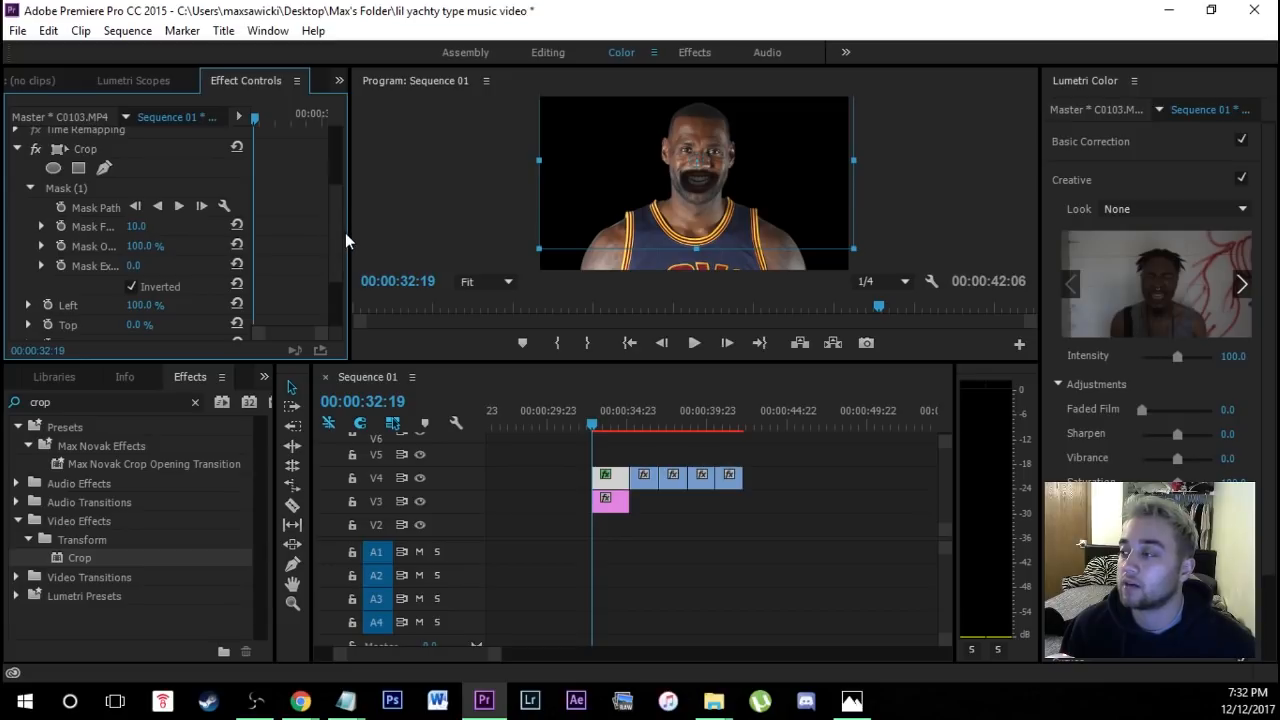
drag(345, 232, 383, 252)
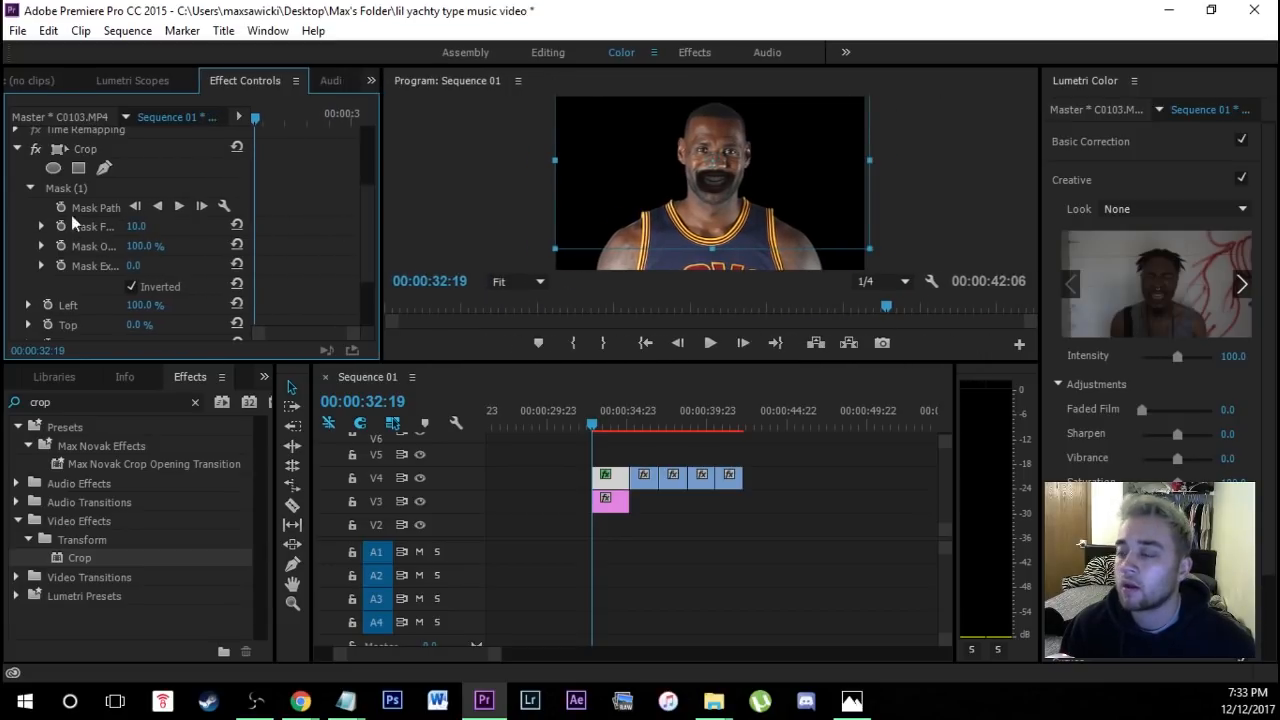
click(42, 226)
click(138, 226)
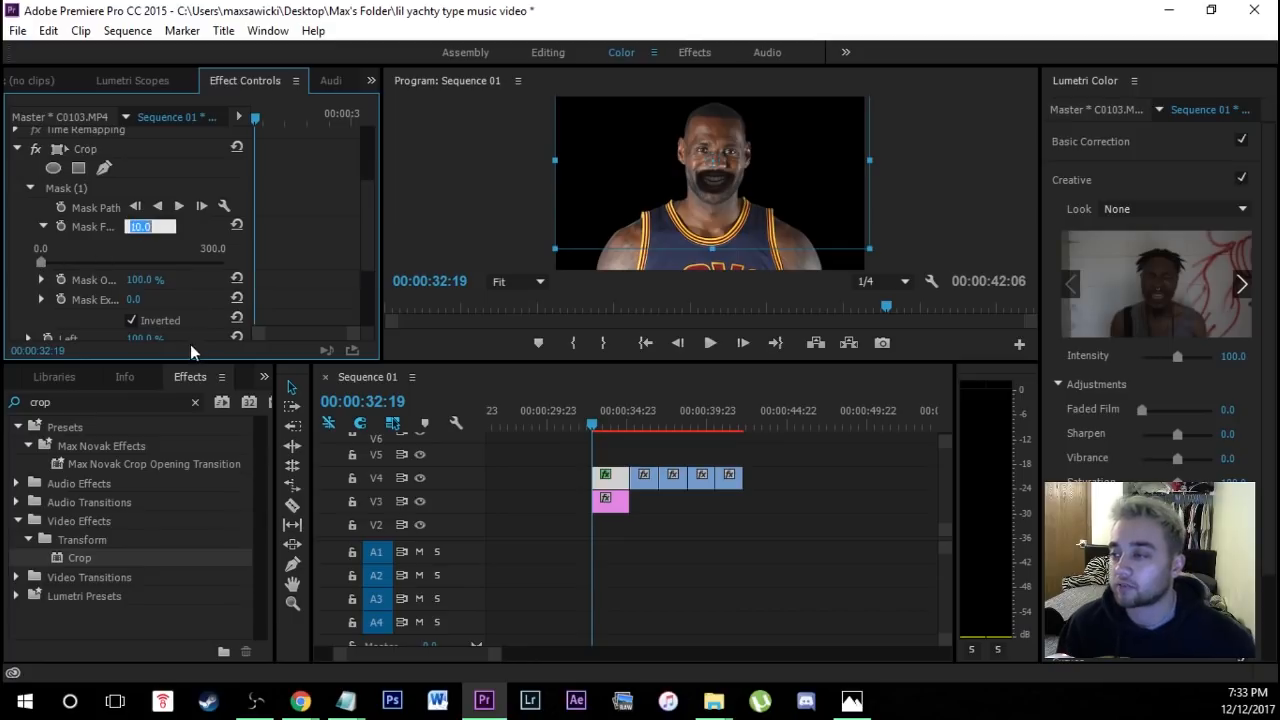
text(20)
key(Return)
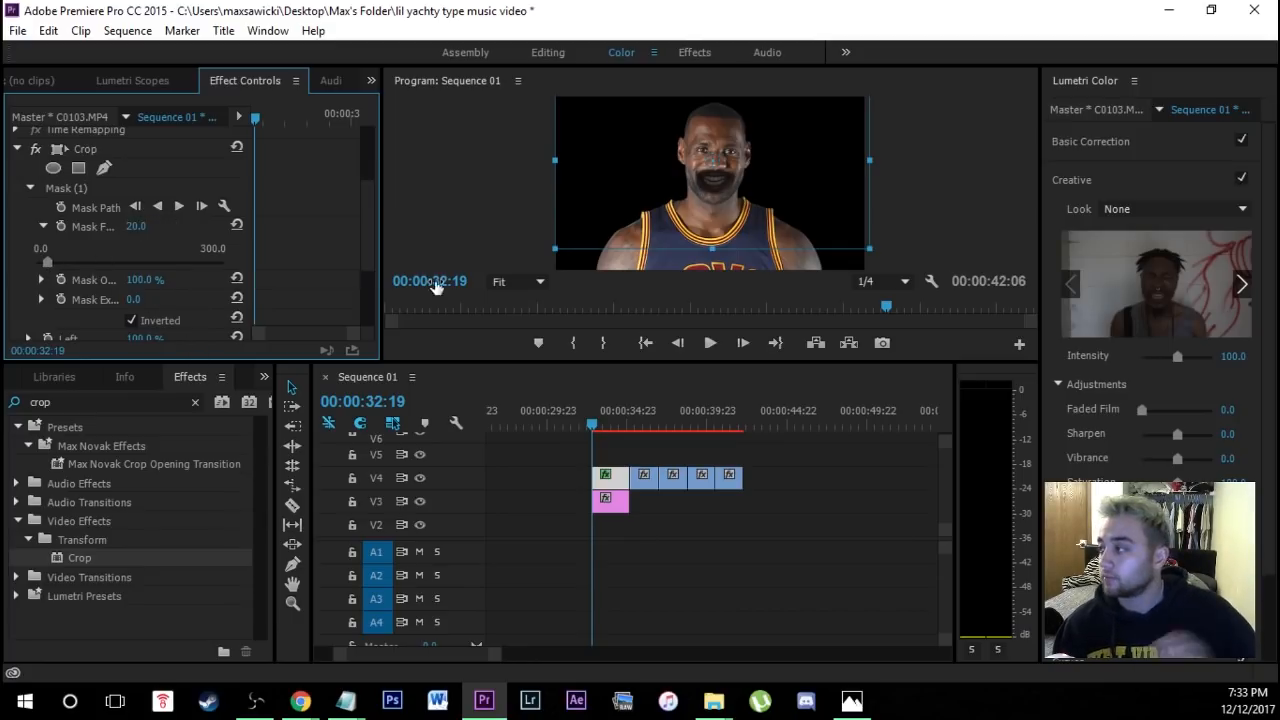
key(grave)
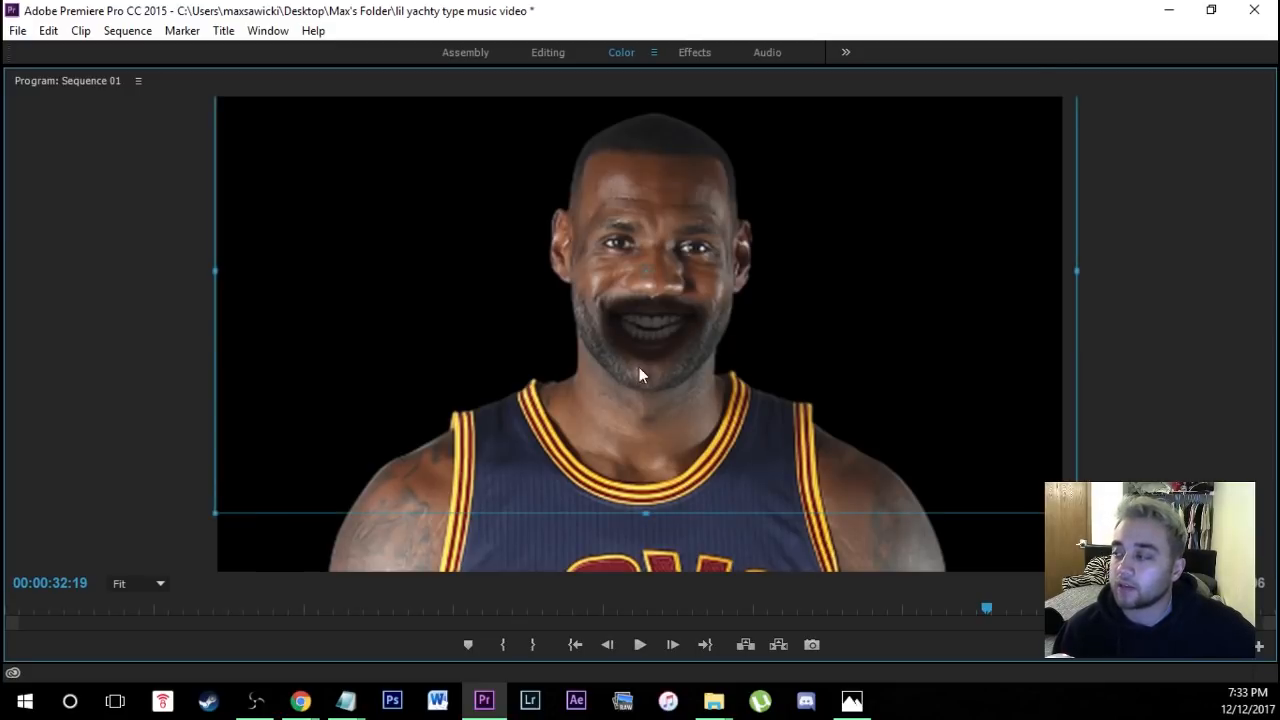
key(grave)
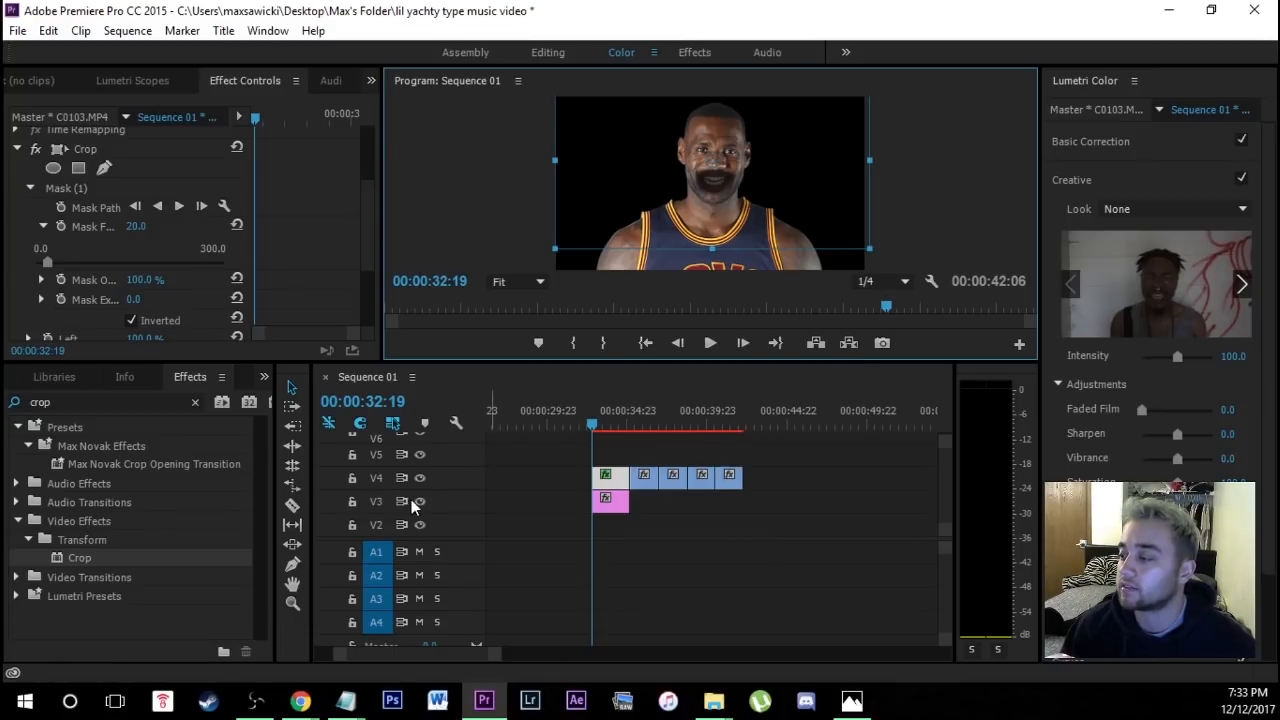
Color-match the V4 mouth in Lumetri Basic Correction: temperature 30.7, exposure 1.9, contrast -1.3, highlights 25.3, shadows 14.7, saturation 162.7
click(616, 484)
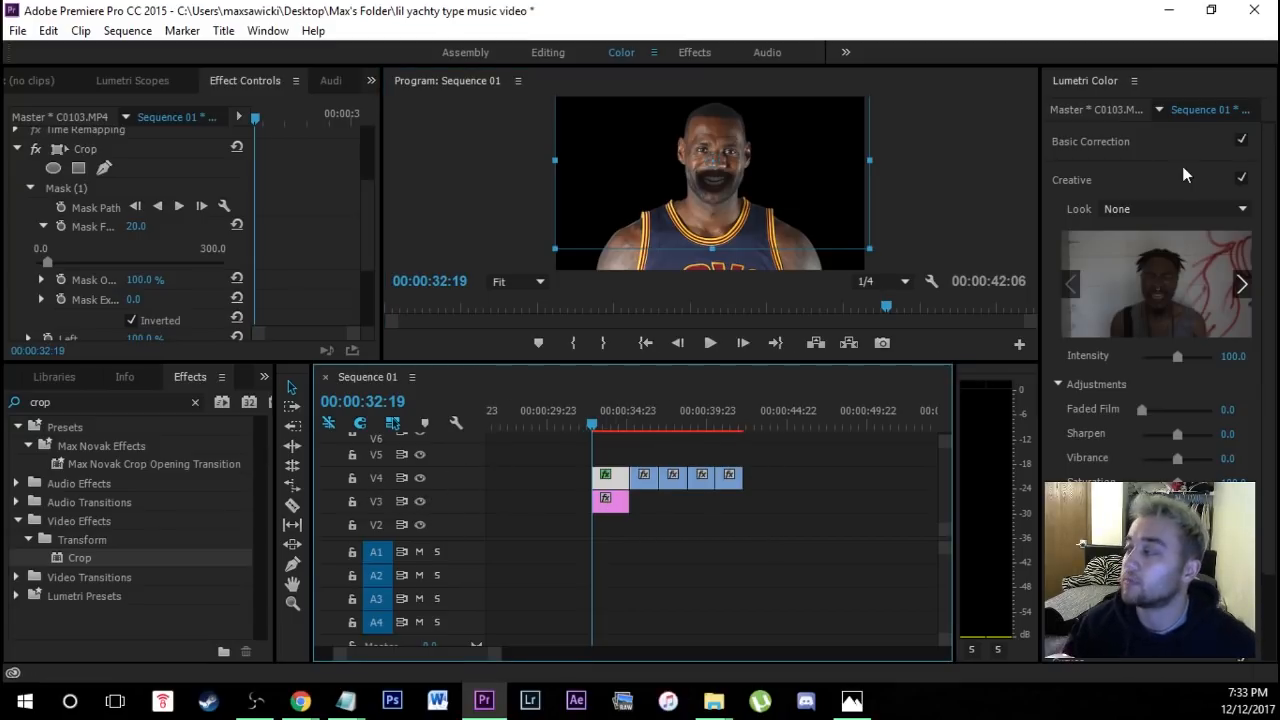
click(1112, 142)
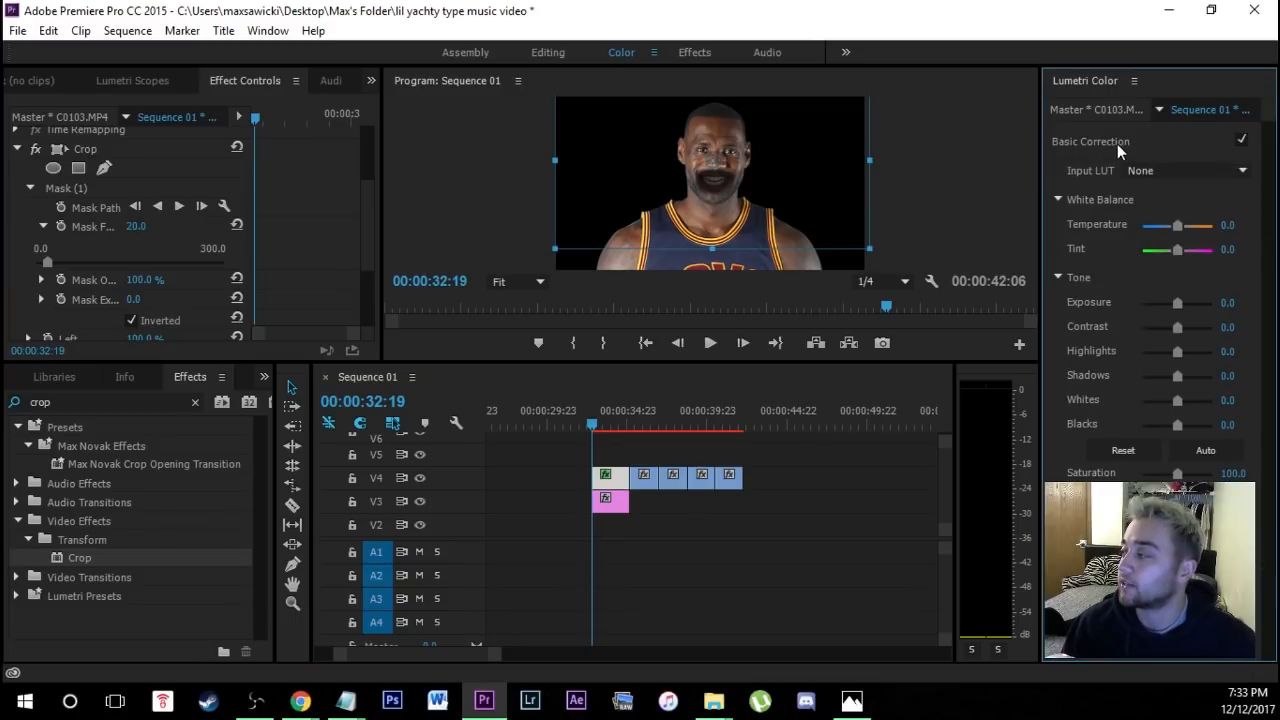
drag(1181, 304, 1177, 335)
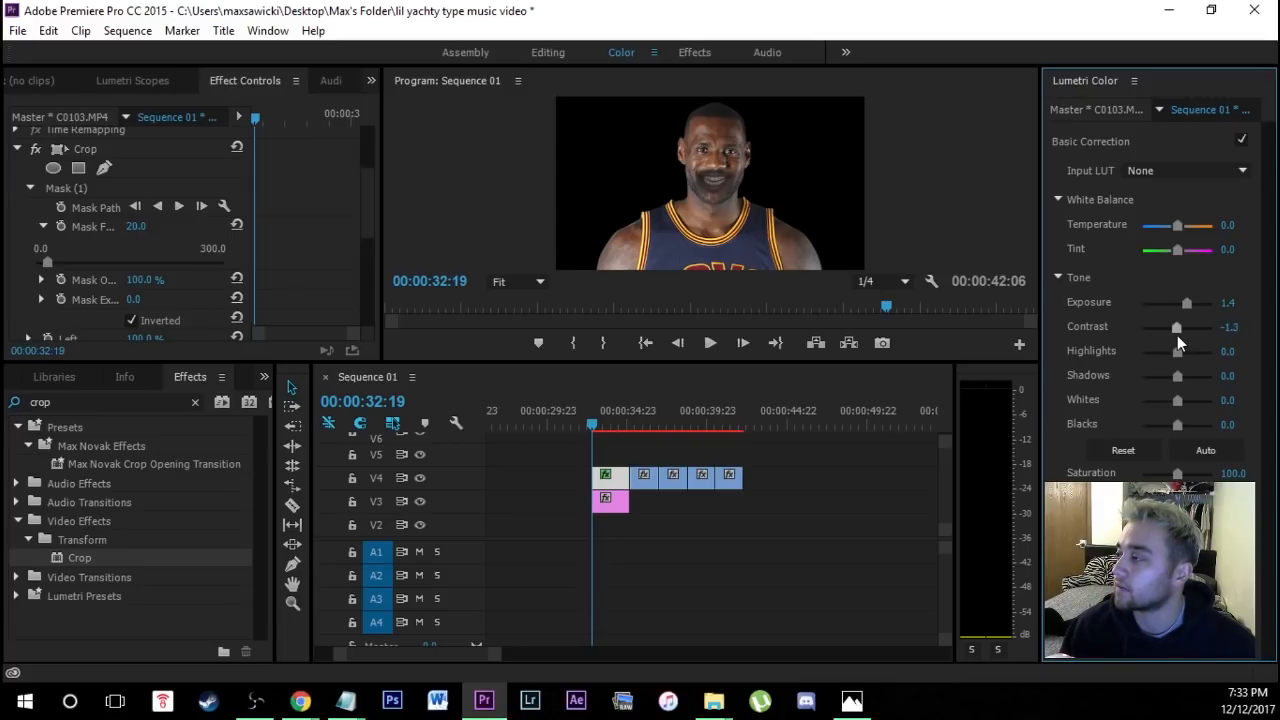
drag(1177, 473, 1199, 474)
click(1191, 226)
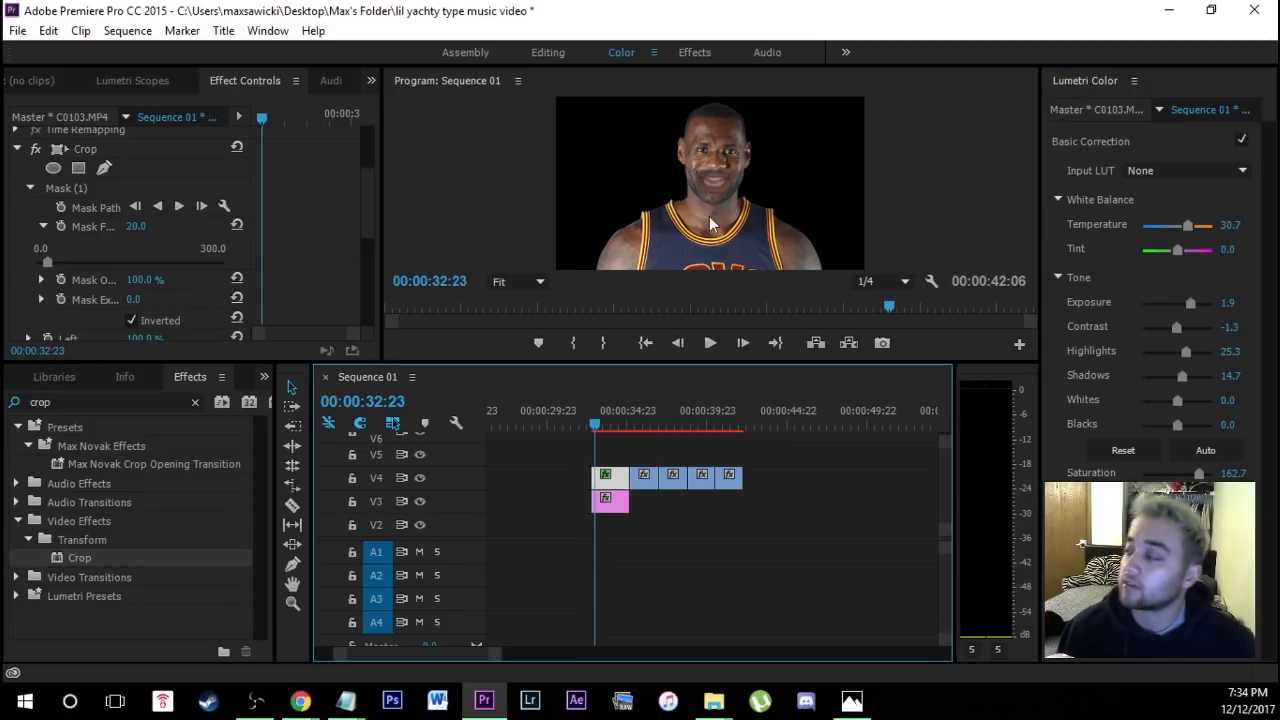
Play a few frames around 00:00:32:23 to check how the color-matched mouth blends with the face
click(727, 215)
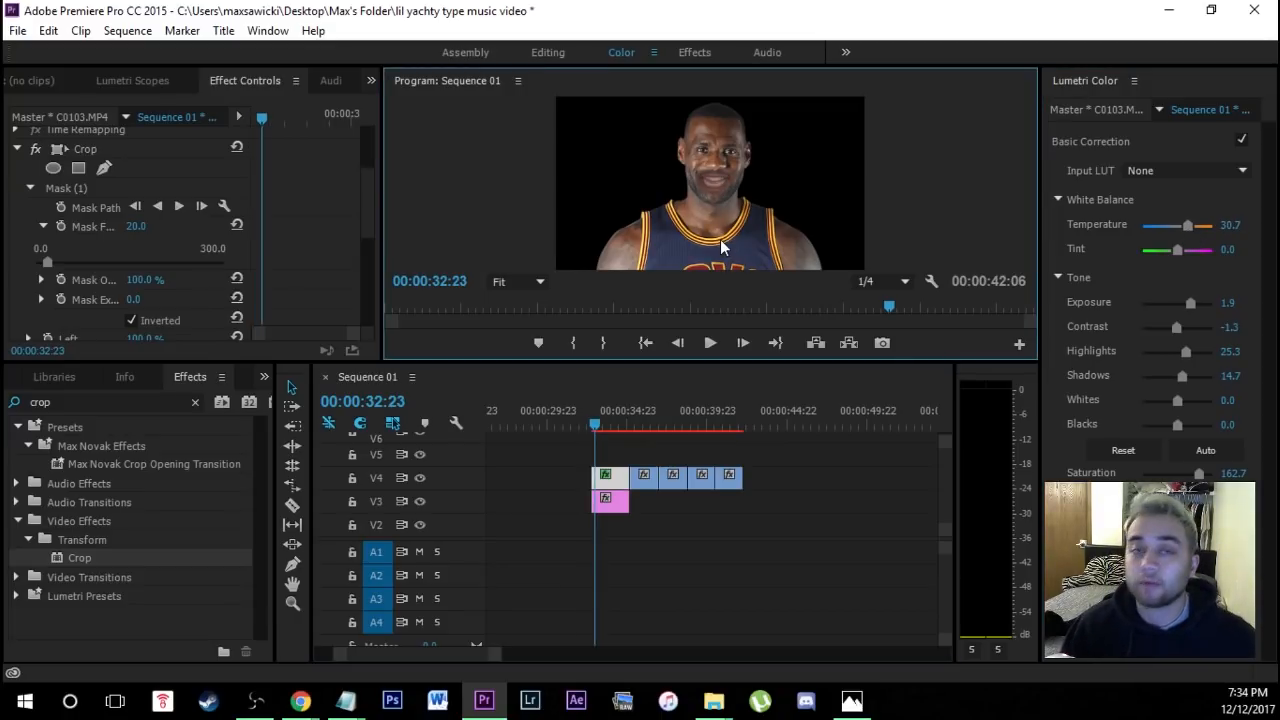
click(710, 341)
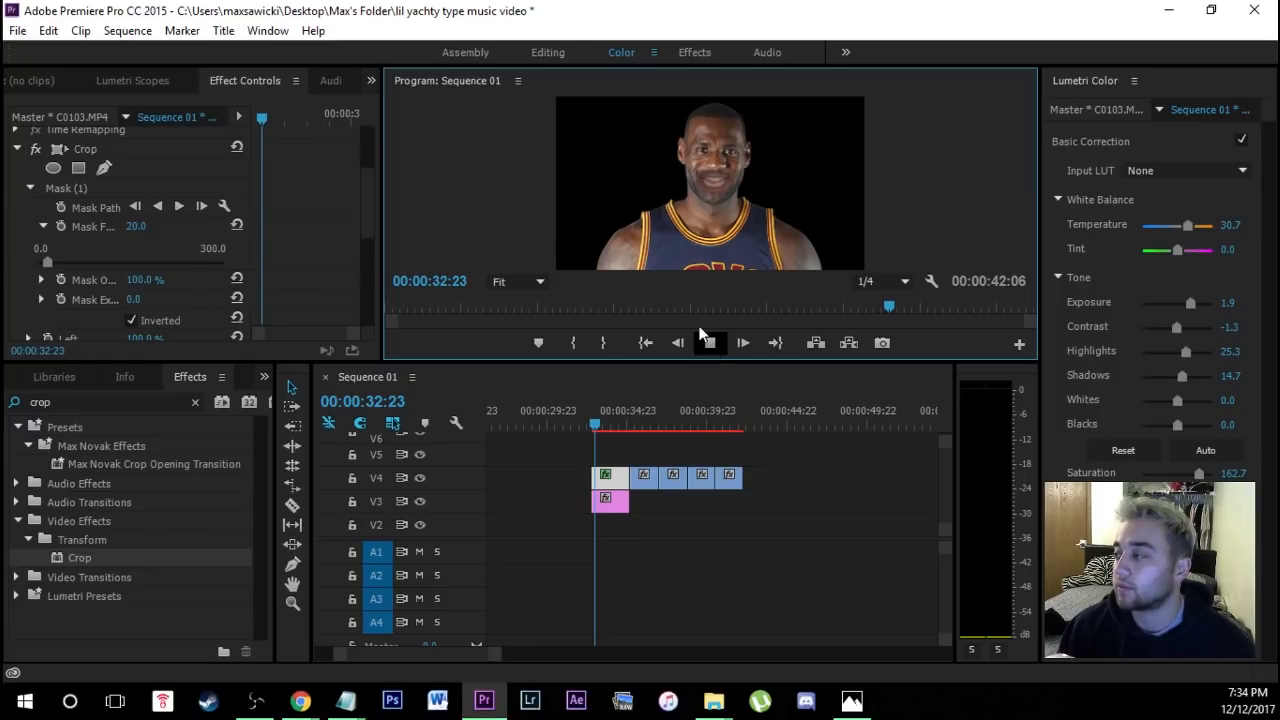
click(710, 343)
click(597, 435)
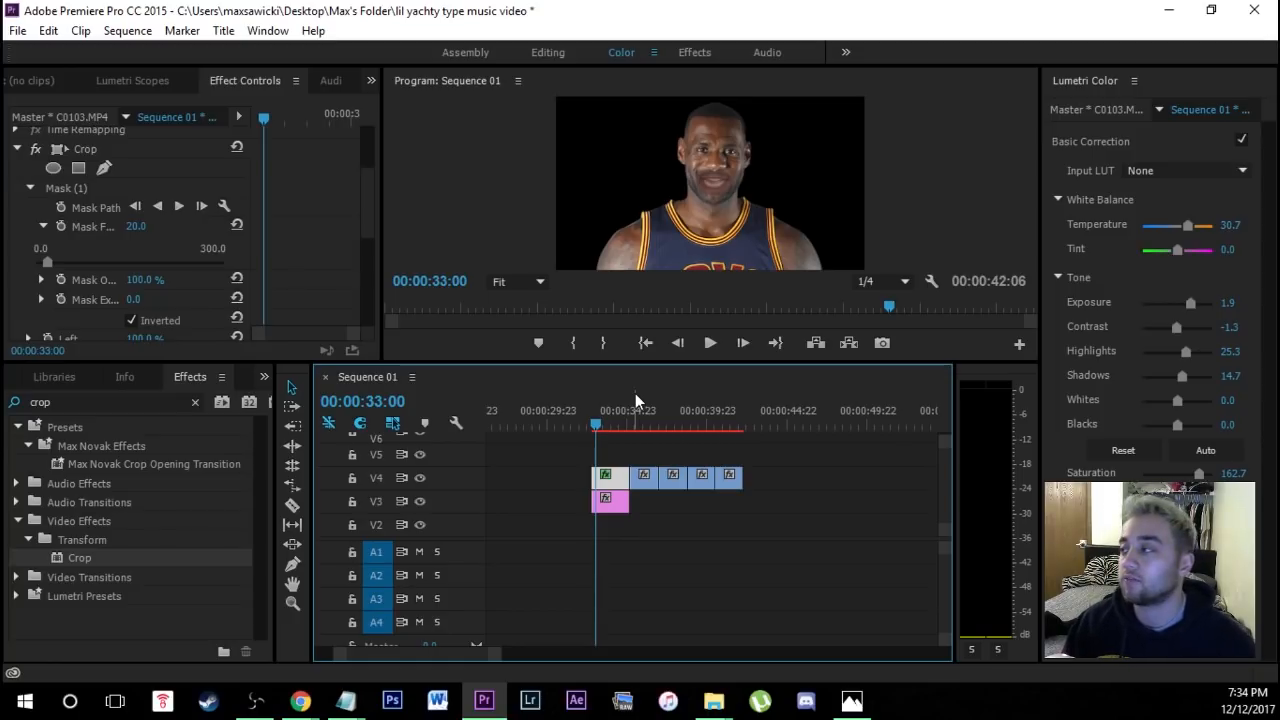
key(Left)
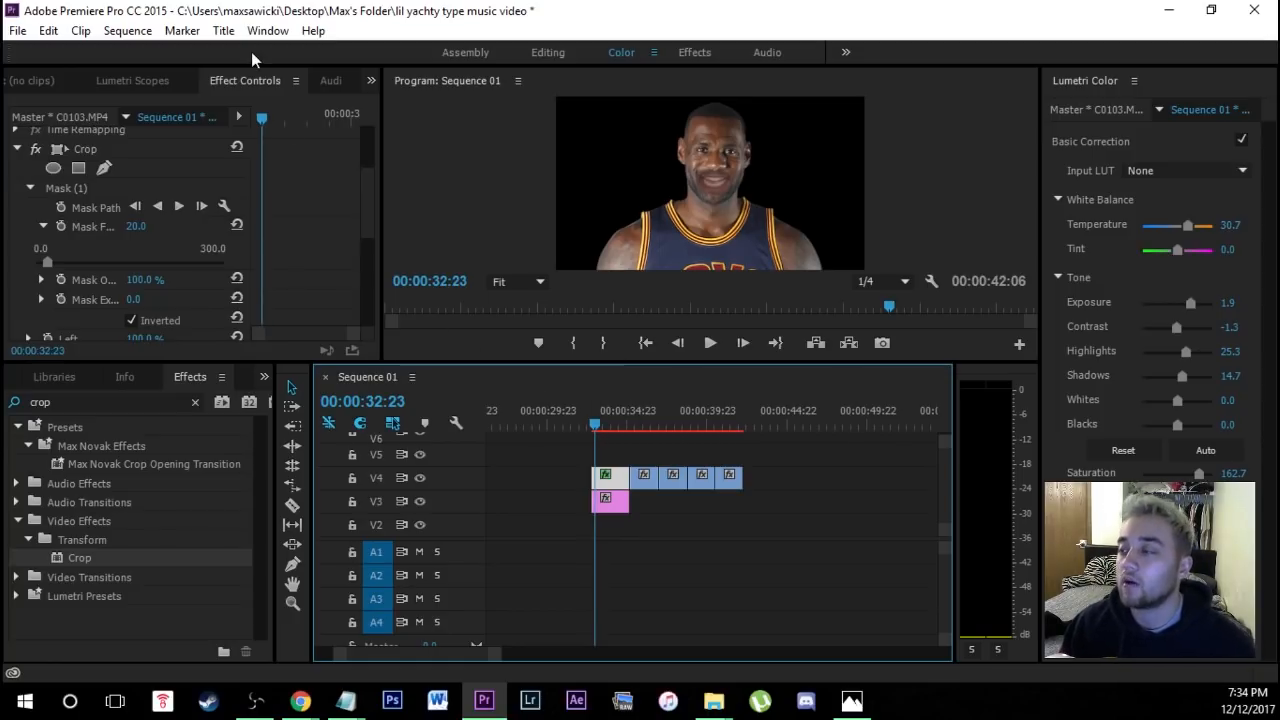
At the V4 clip's start, 00:00:32:18, enable keyframing for Motion Position, Scale and Rotation and for the Crop's Mask Path
drag(366, 212, 353, 92)
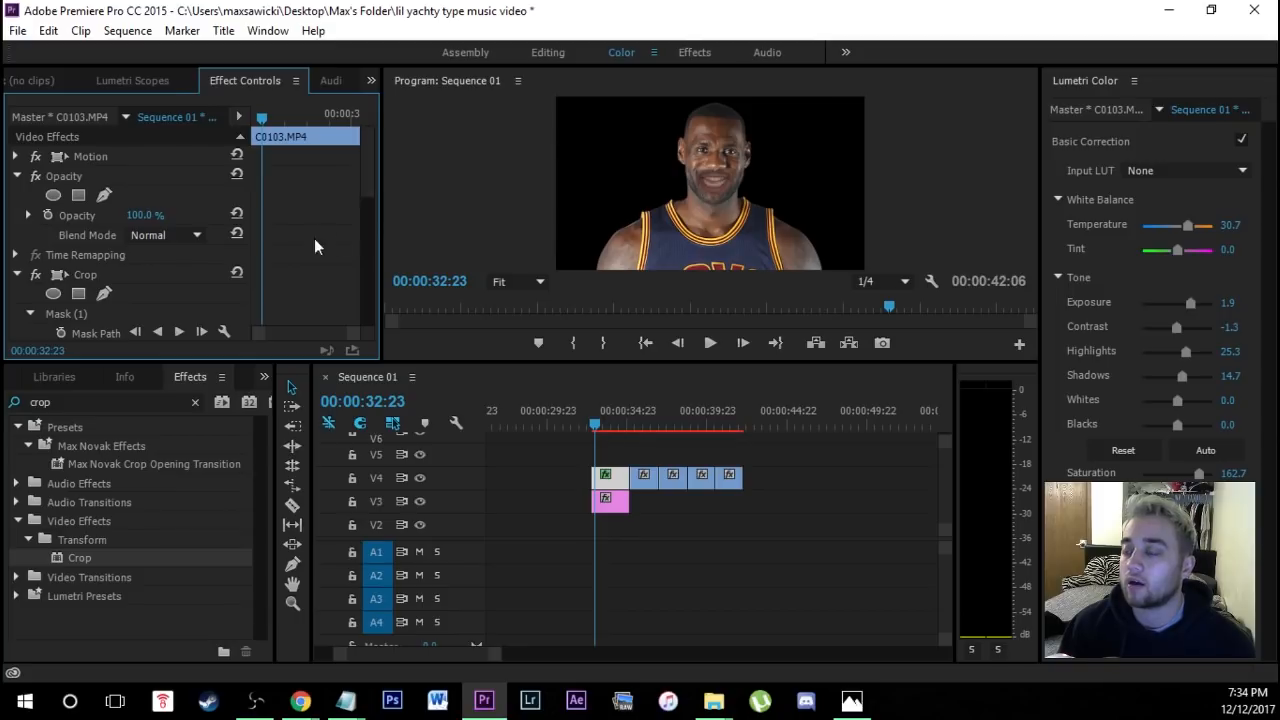
click(592, 426)
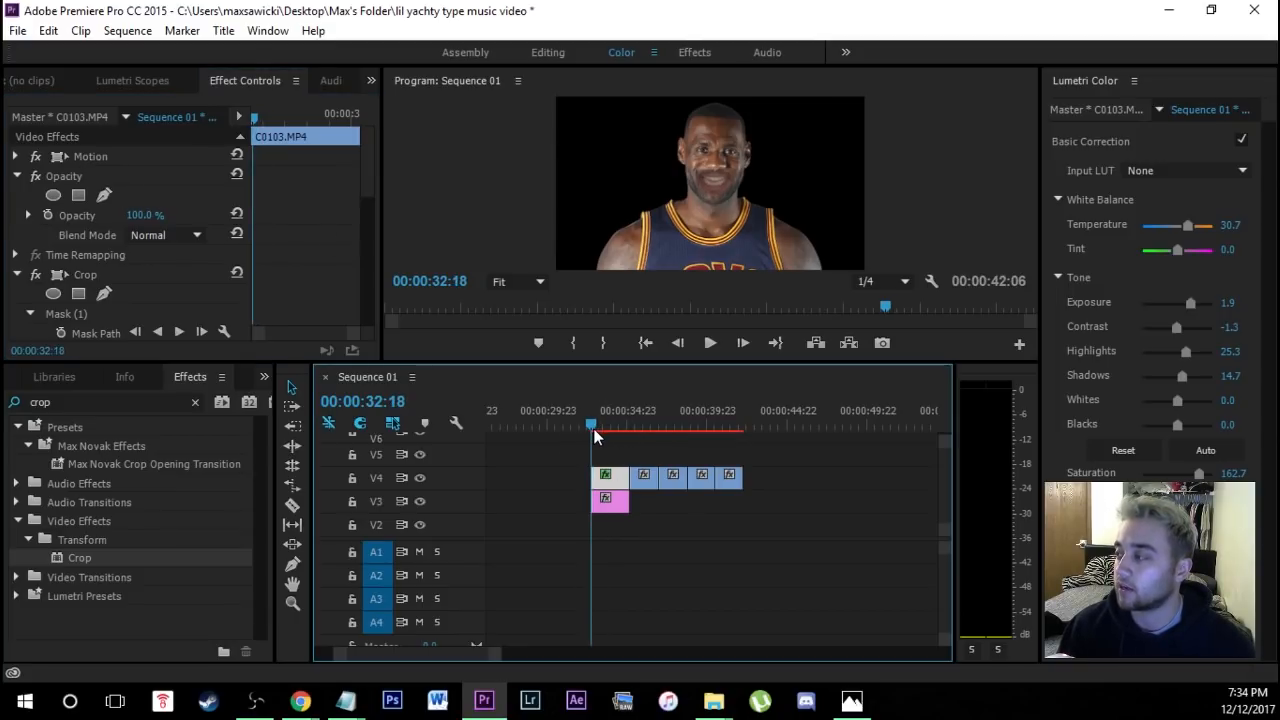
click(17, 157)
click(48, 176)
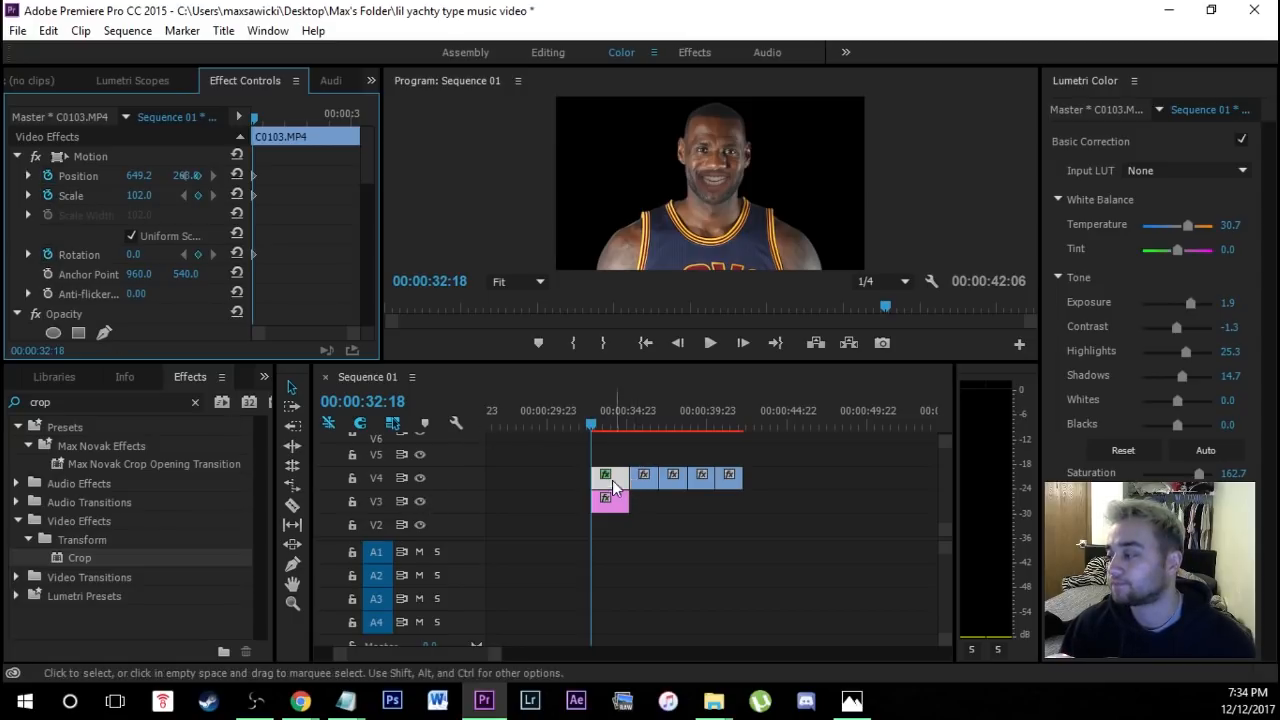
drag(365, 167, 348, 245)
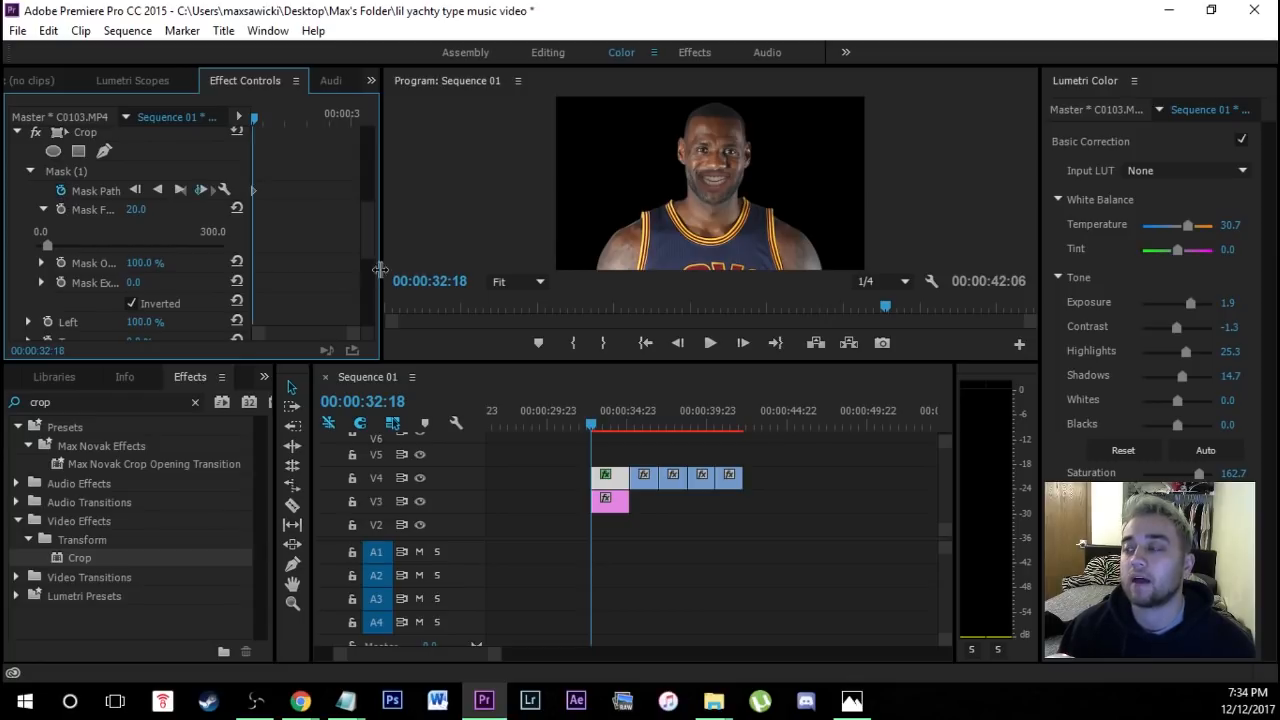
drag(366, 246, 358, 137)
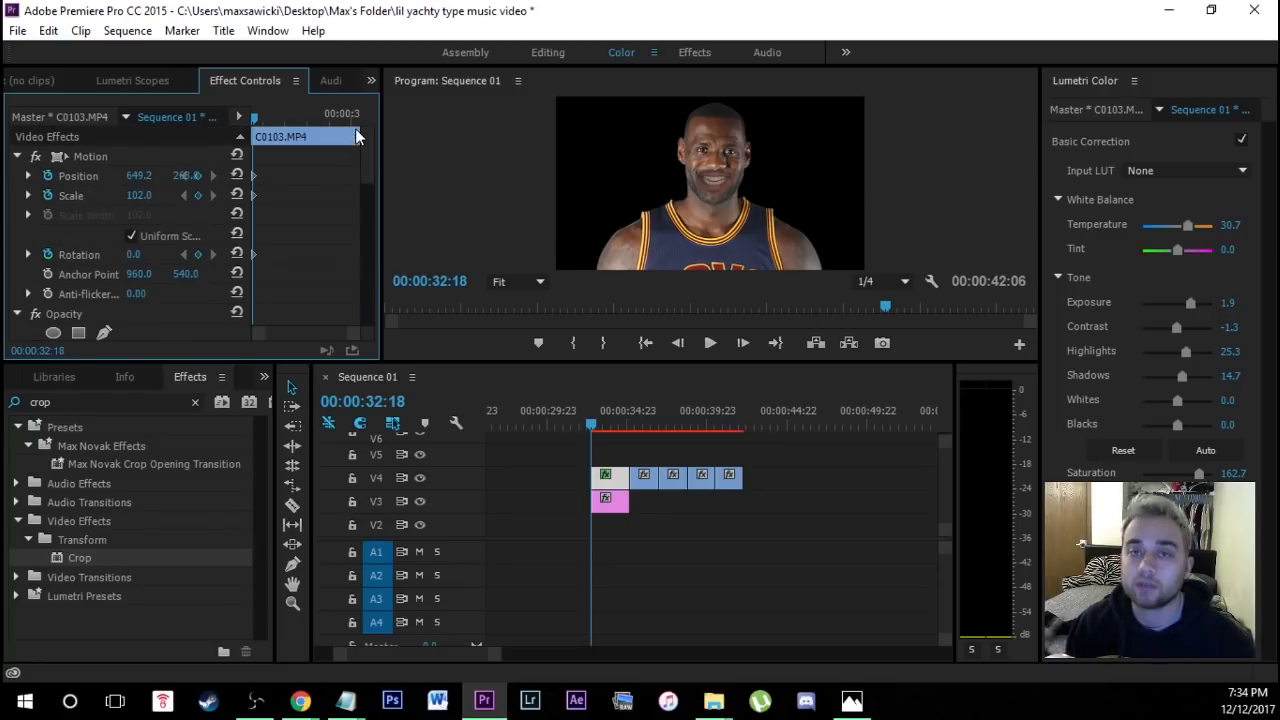
Advance to 00:00:33:04 and move the V4 mouth slightly up and right to realign it on the face with a Position keyframe
click(606, 479)
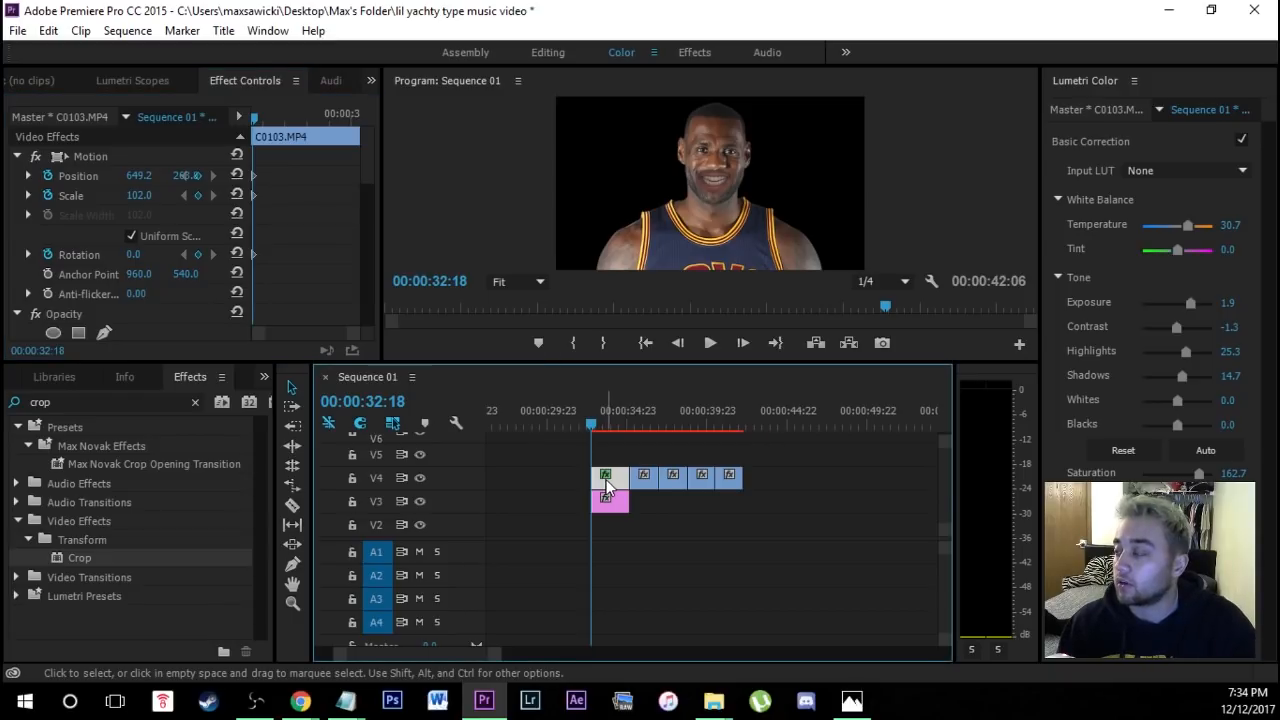
key(Right)
key(Right)
key(Right)
key(Right)
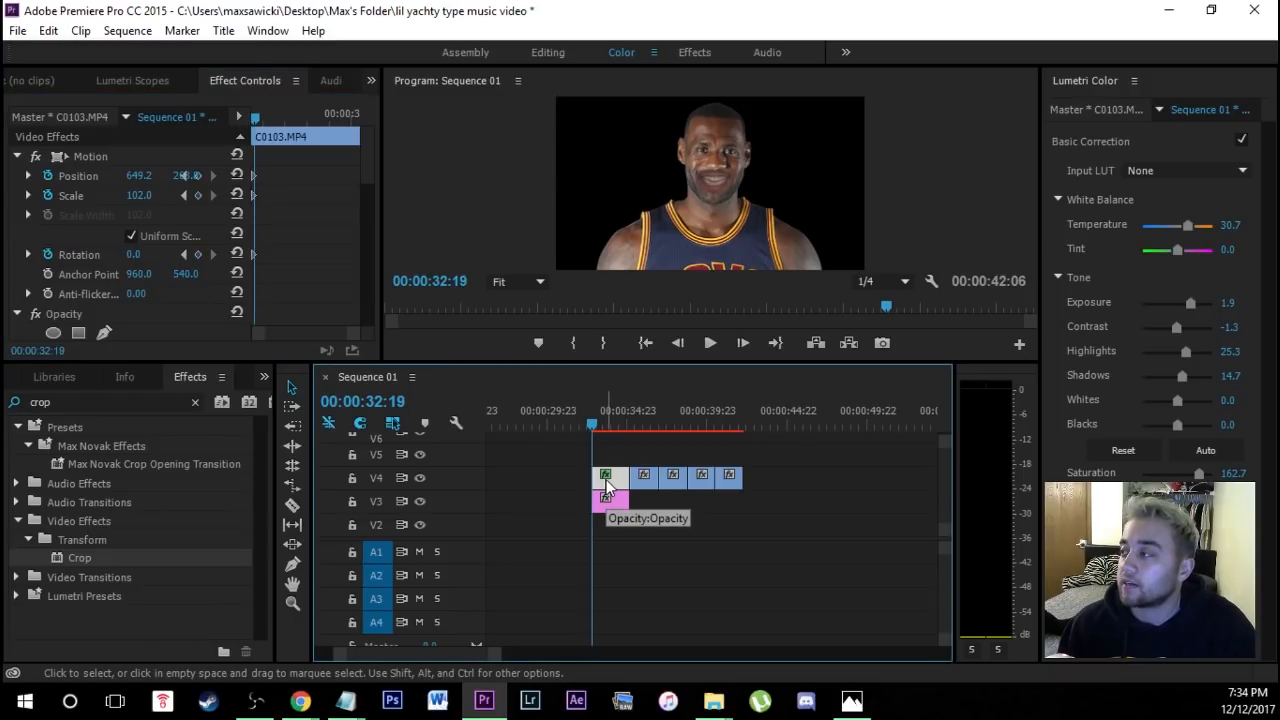
key(Right)
key(Right)
key(Right)
key(Right)
key(Right)
key(Right)
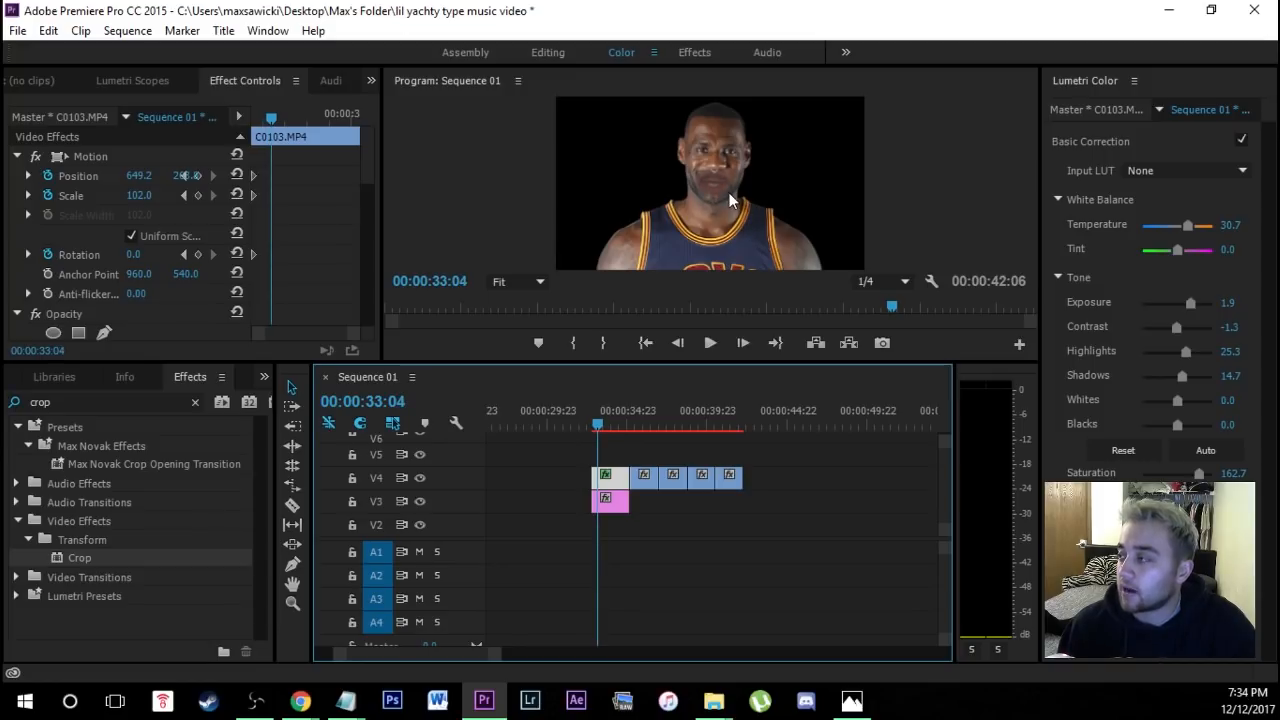
click(55, 160)
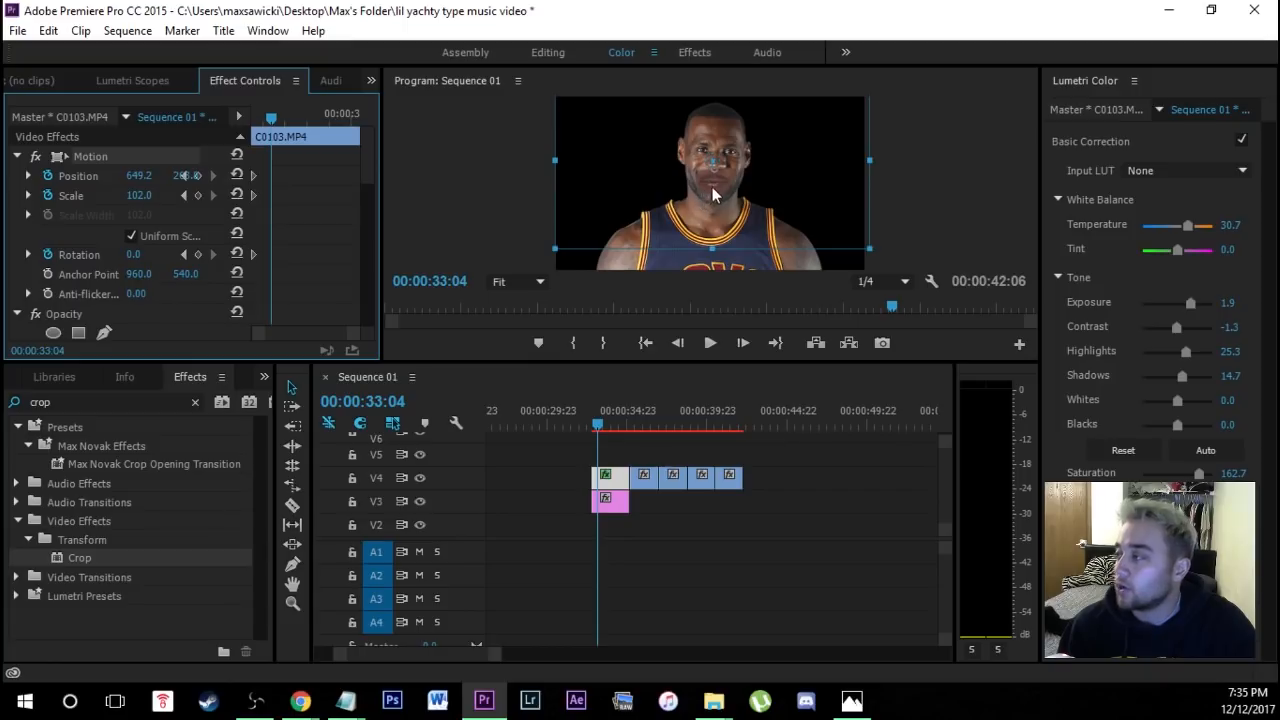
key(grave)
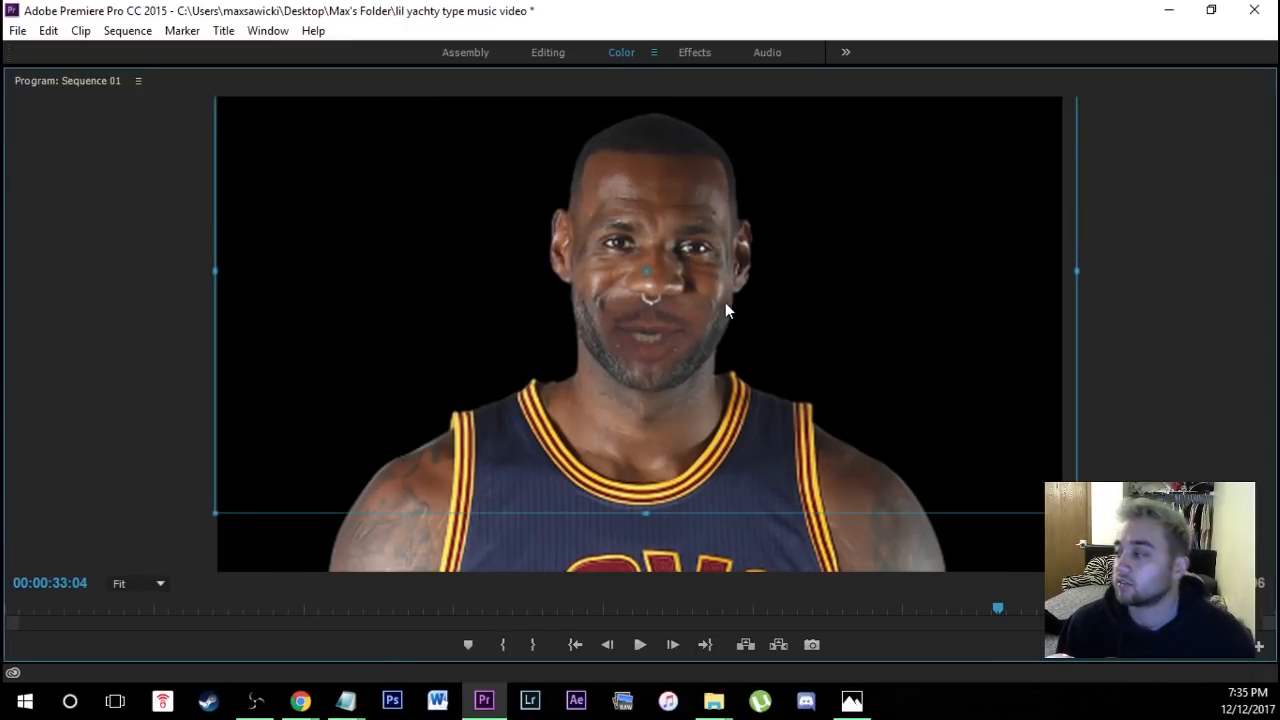
drag(659, 329, 663, 323)
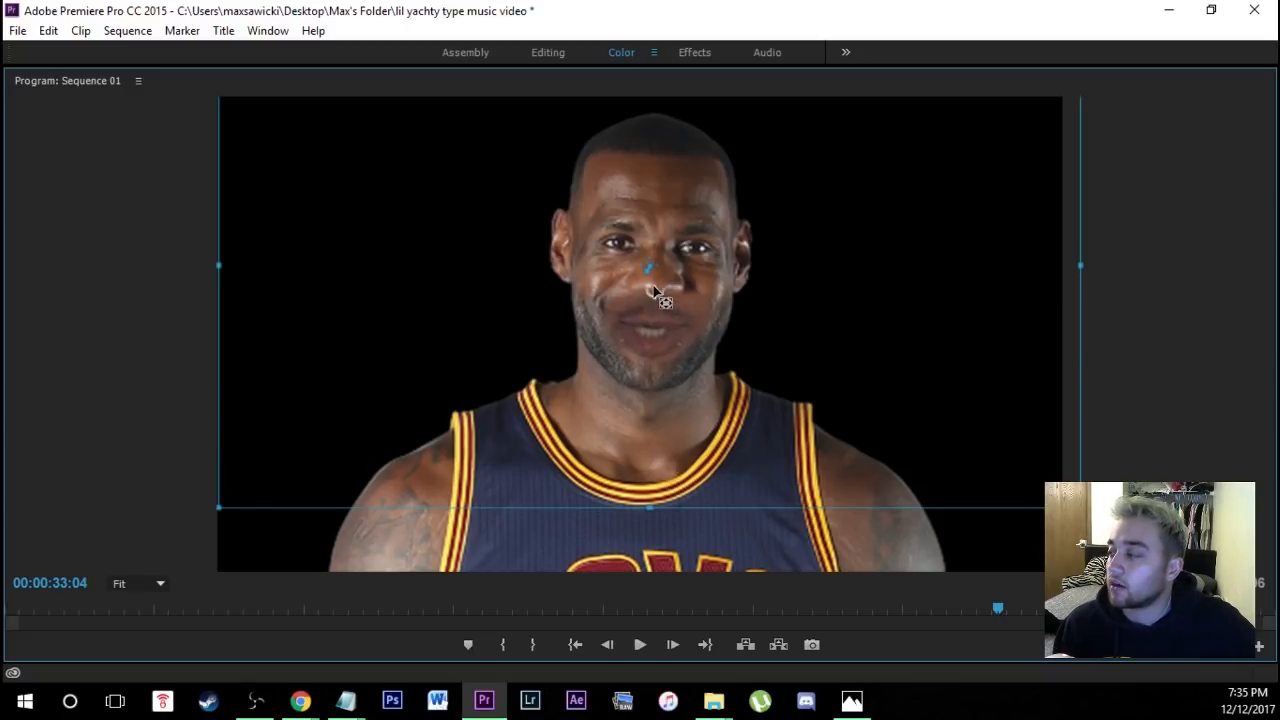
key(grave)
Adjust the upper edge of the Crop's Mask (1) around the mouth at 00:00:33:04, adding a Mask Path keyframe
drag(363, 162, 371, 242)
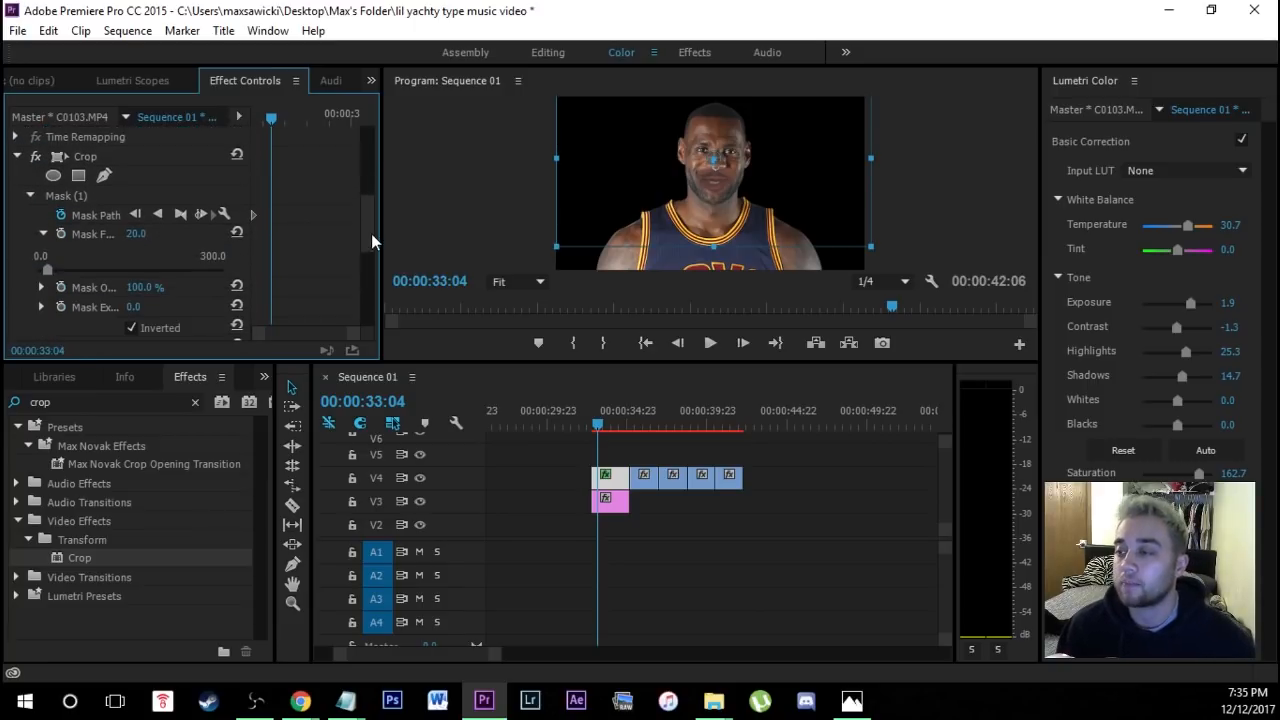
click(80, 196)
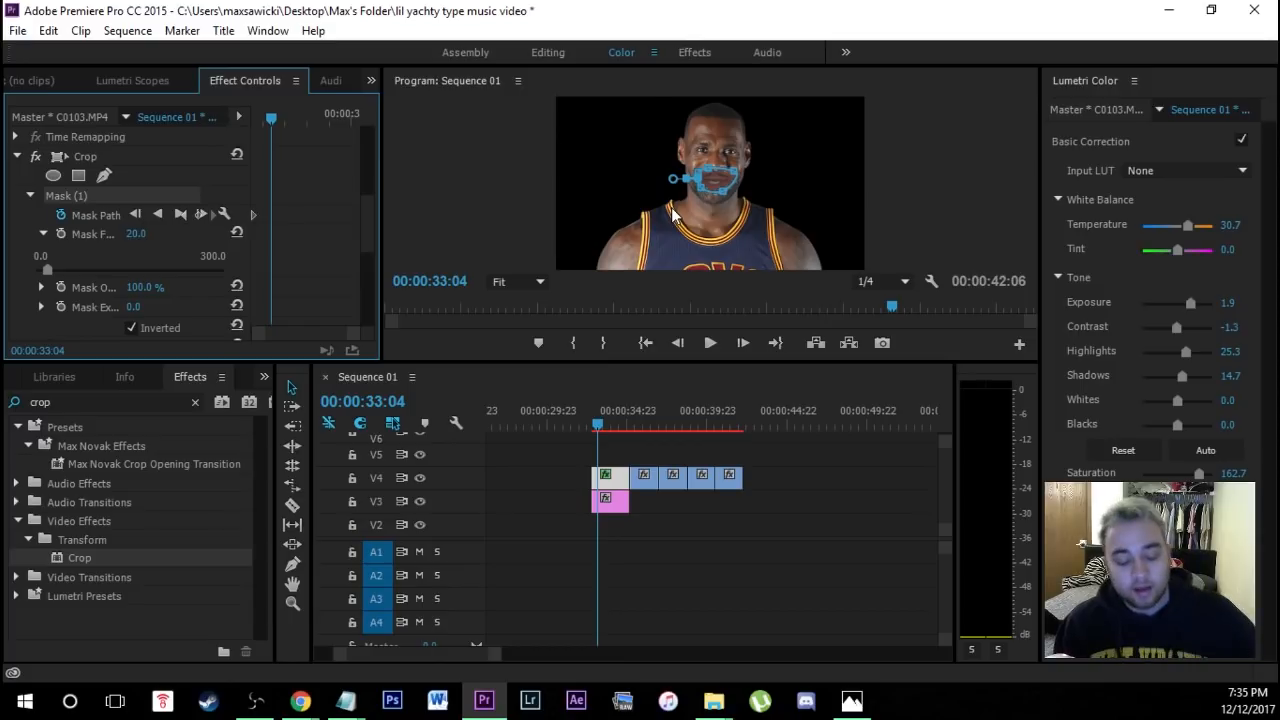
click(704, 214)
key(grave)
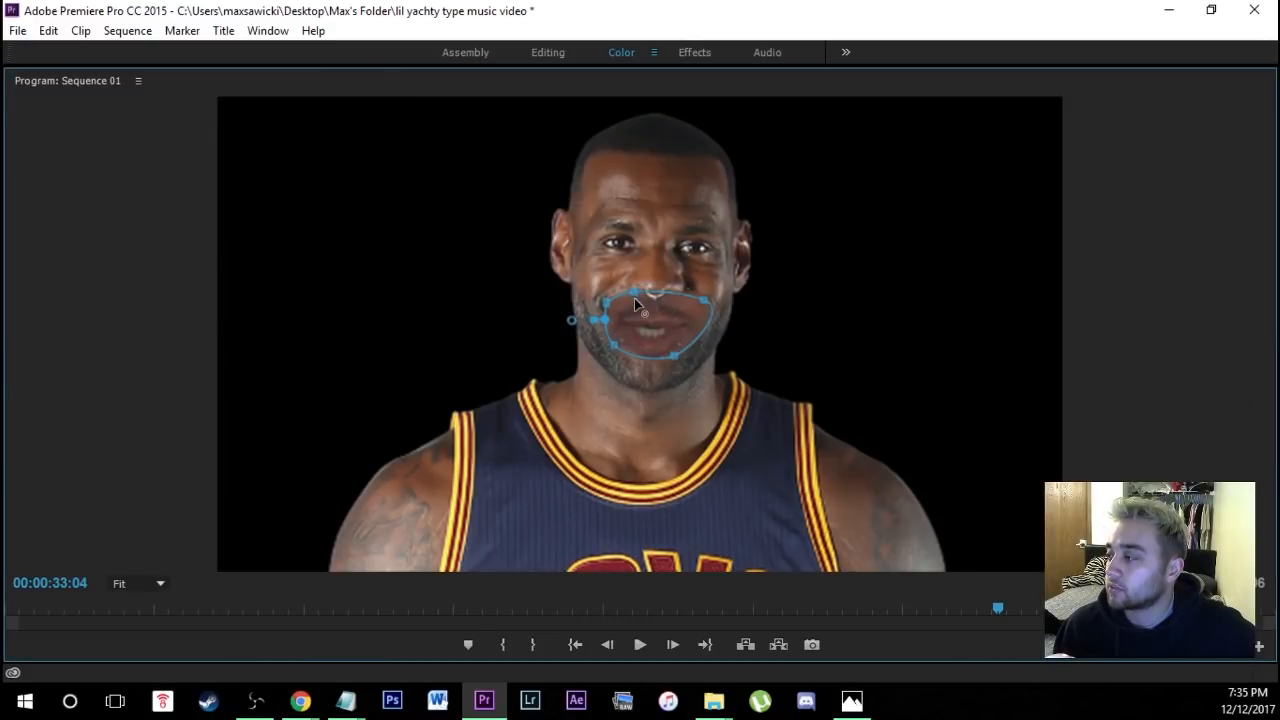
drag(636, 296, 705, 312)
key(grave)
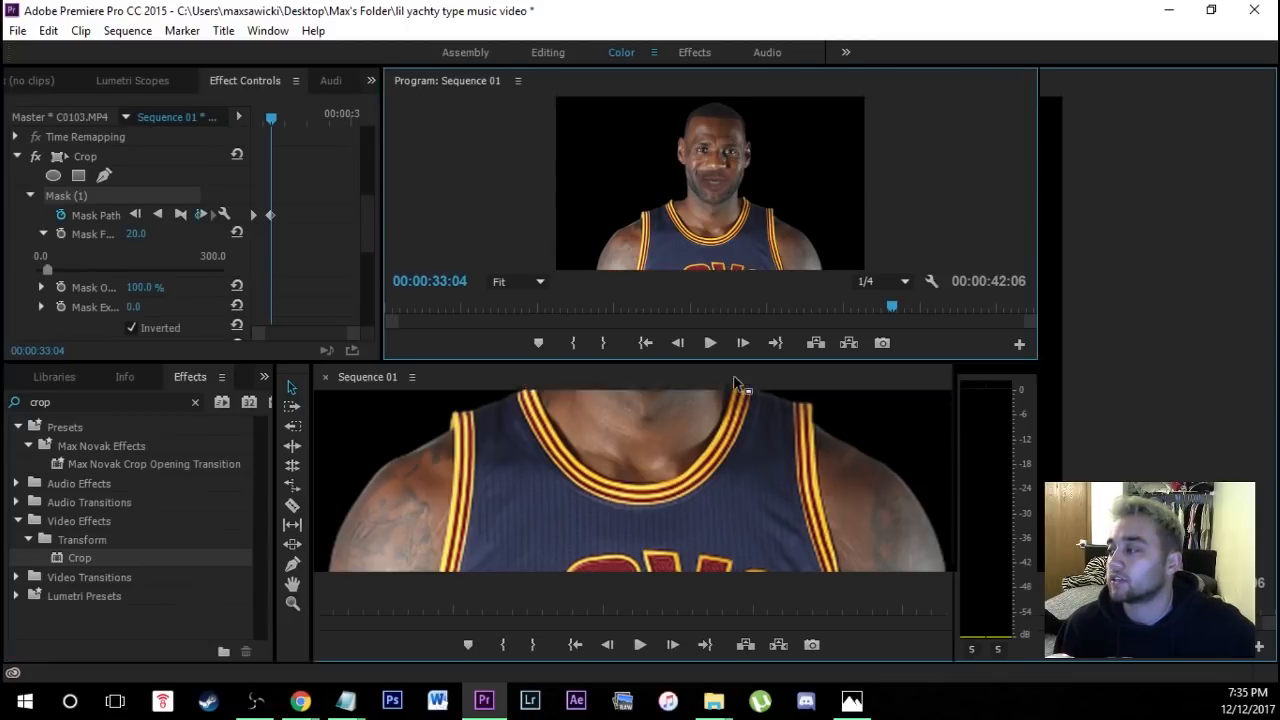
Play the clip from 00:00:32:20 to check the keyframed mouth and mask
drag(596, 425, 593, 425)
click(615, 250)
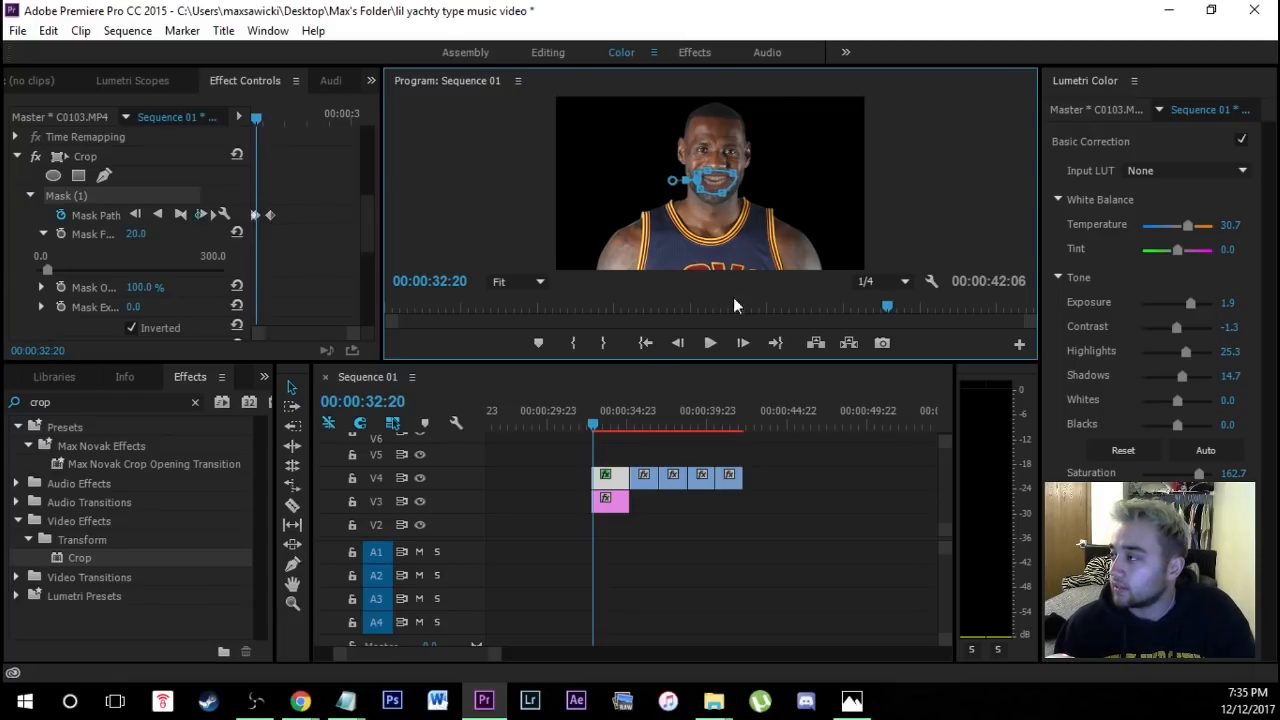
key(space)
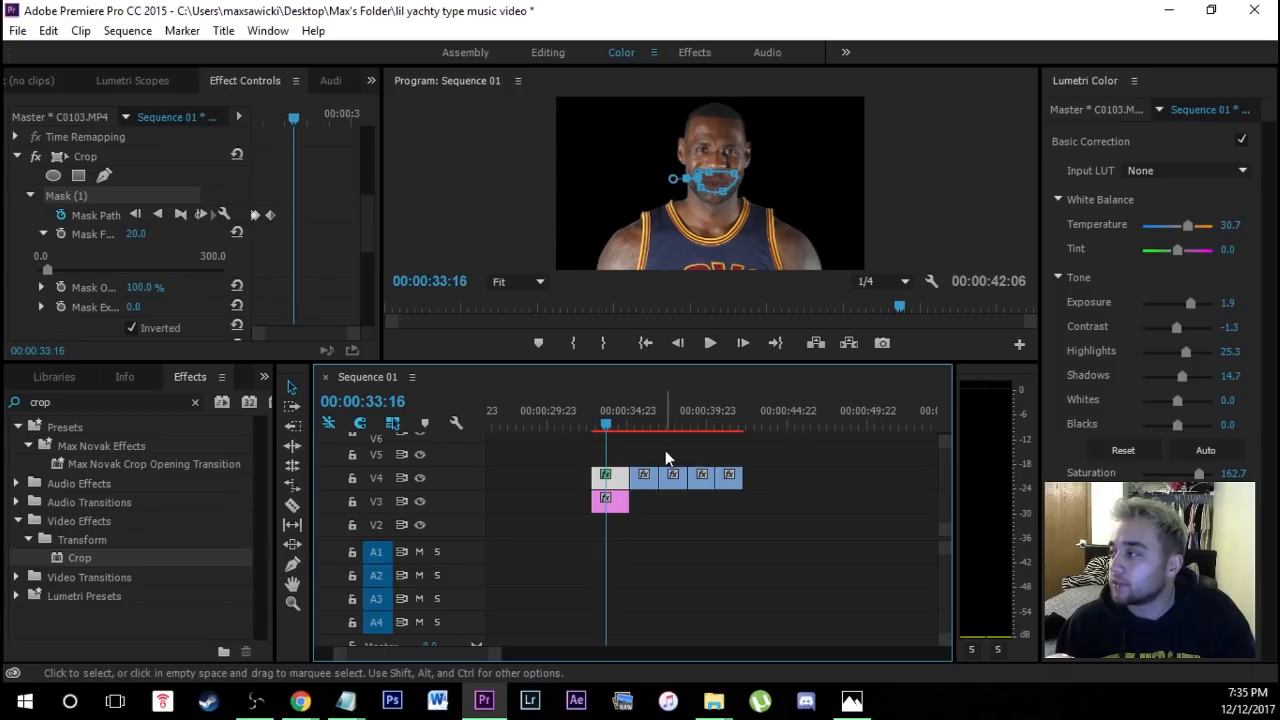
Keyframe the mouth's position and Crop mask further along the V4 clip, including at 00:00:34:04, and play back the result
key(grave)
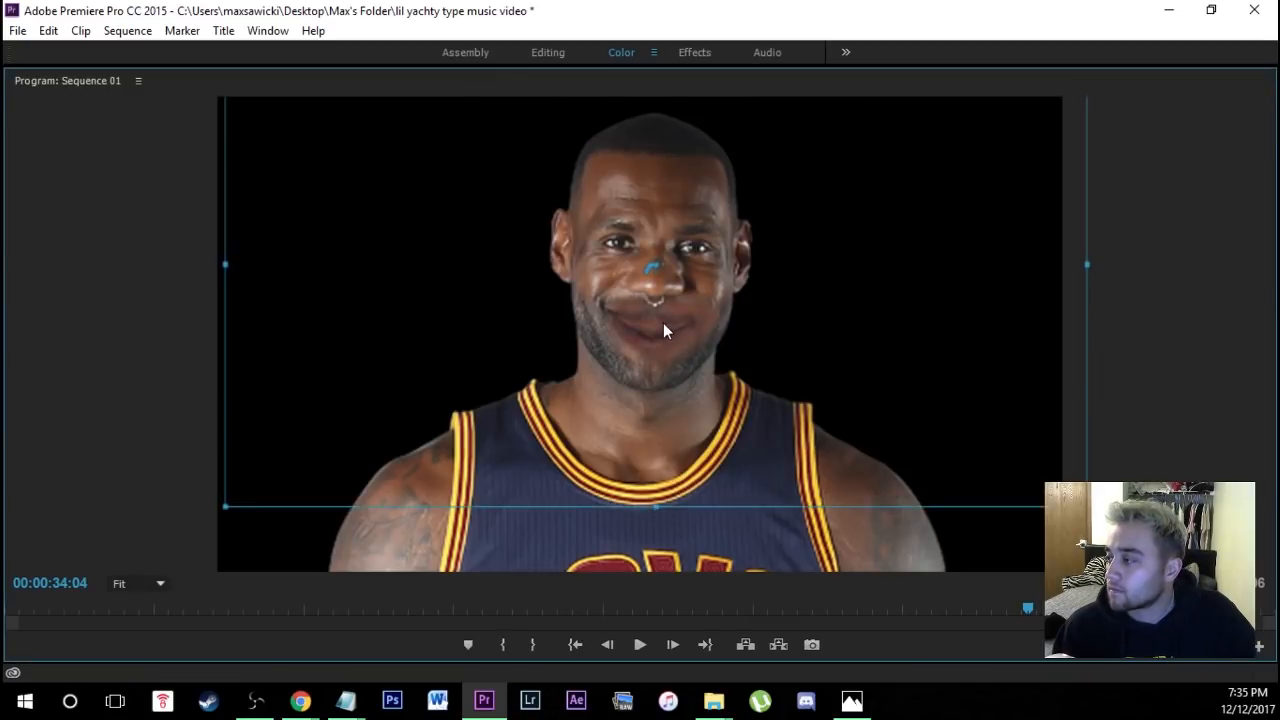
key(grave)
key(grave)
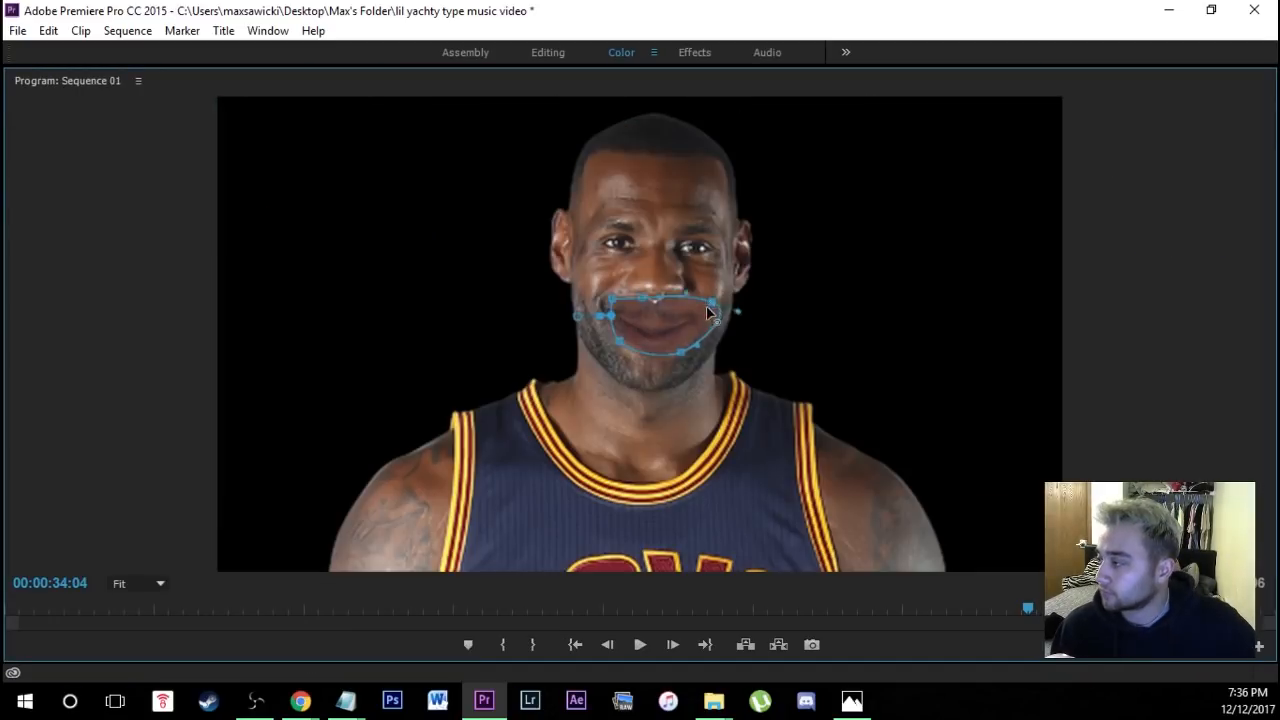
key(grave)
key(grave)
key(grave)
key(Up)
key(grave)
key(grave)
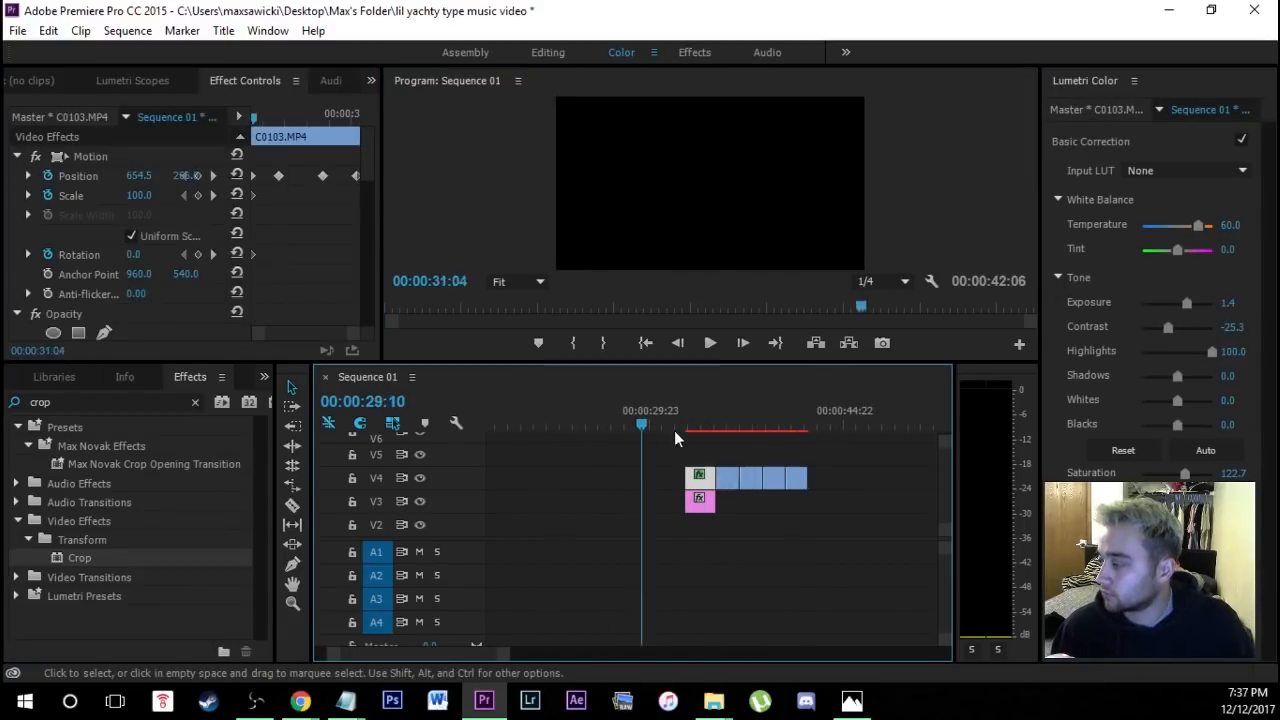
key(Down)
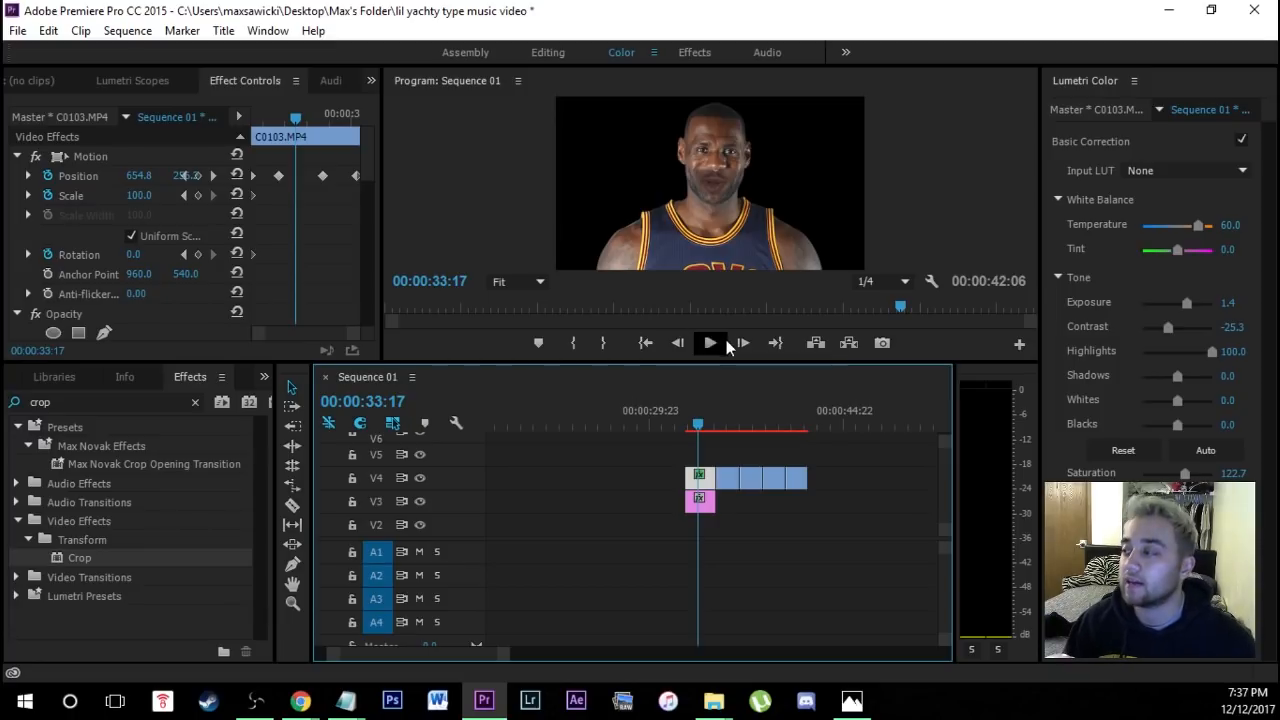
Play the V4 mouth composite through its end to review the keyframed position and mask
click(722, 344)
click(722, 343)
click(722, 342)
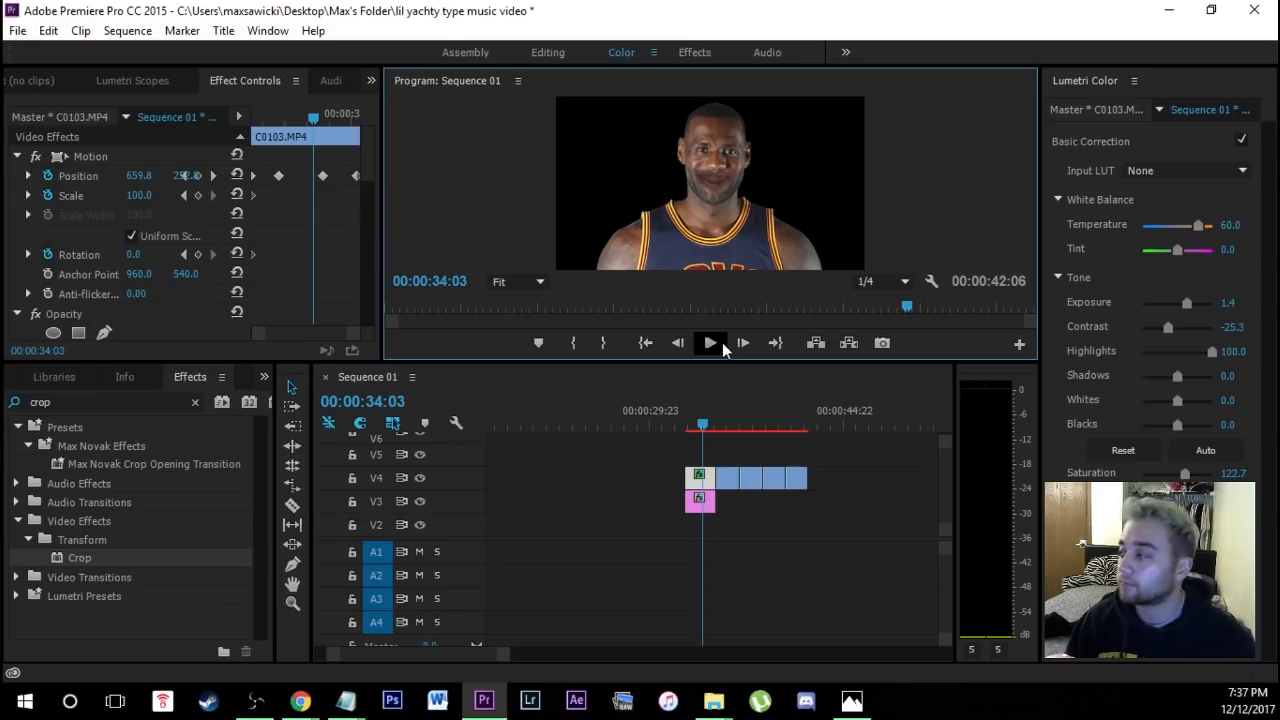
click(652, 410)
click(710, 343)
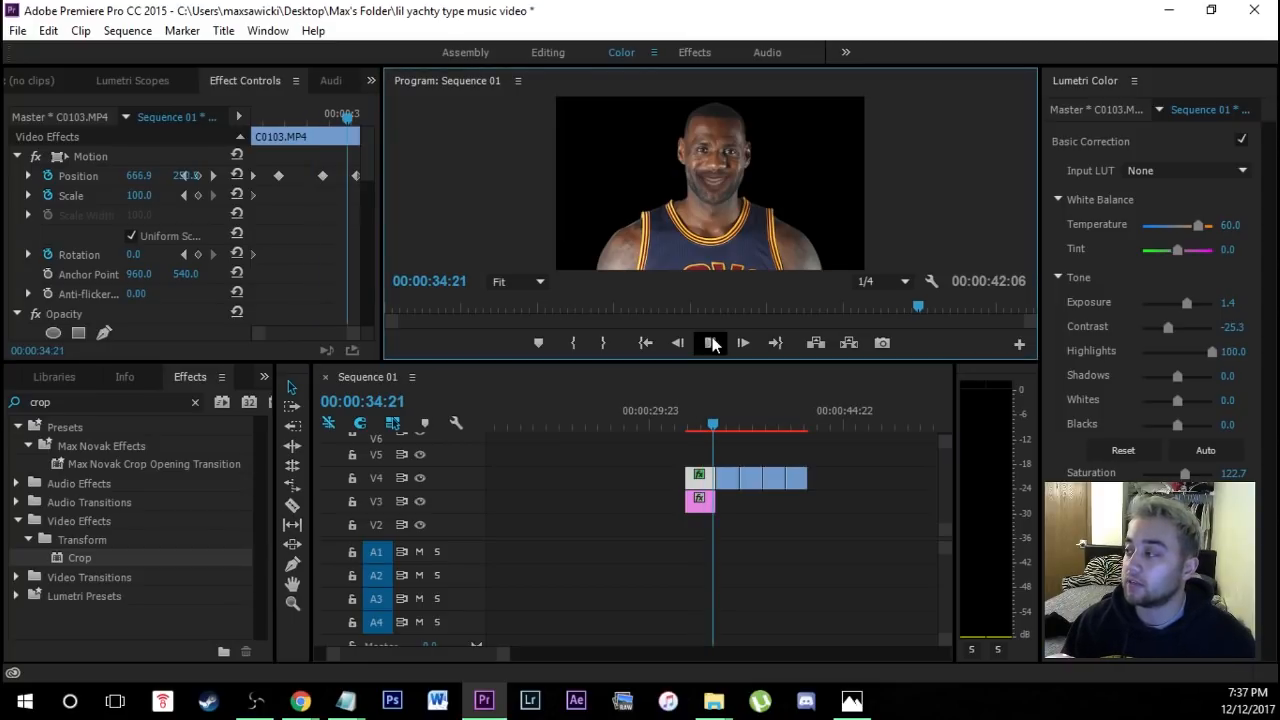
click(710, 343)
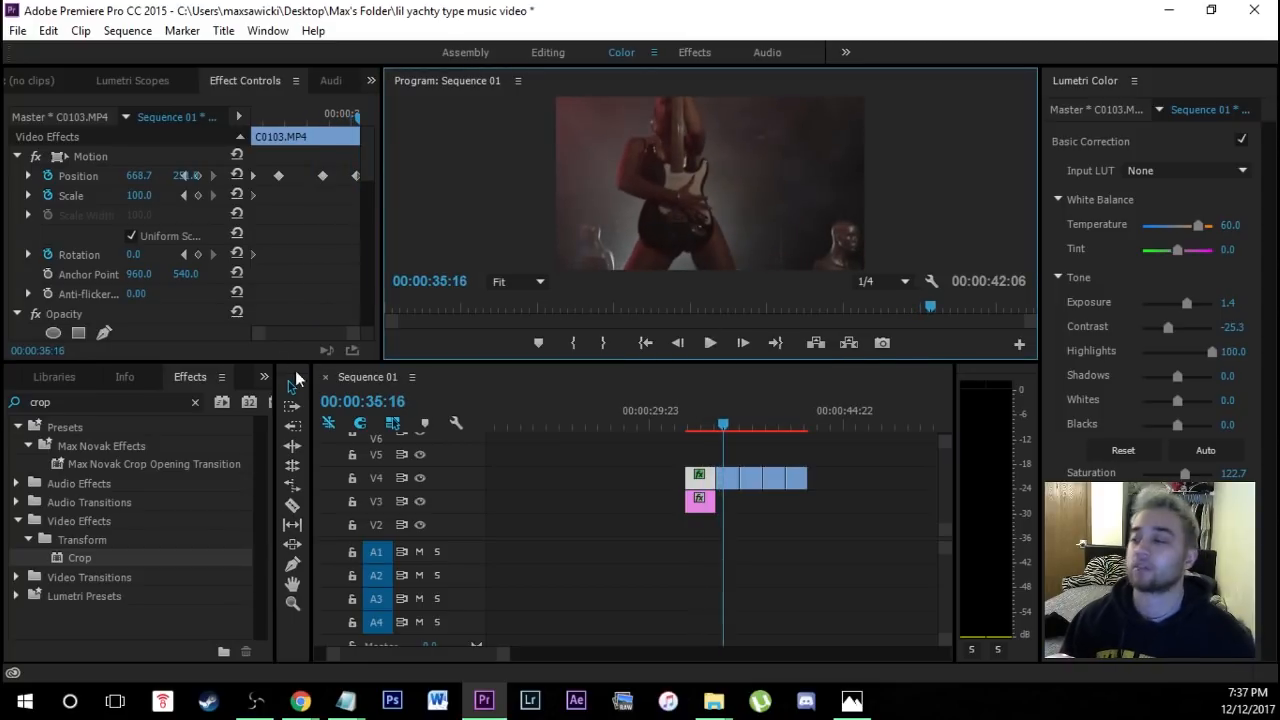
Check the KYLE - iSpy music video on YouTube as a reference, exit full screen, and return to Premiere Pro
click(264, 376)
click(280, 398)
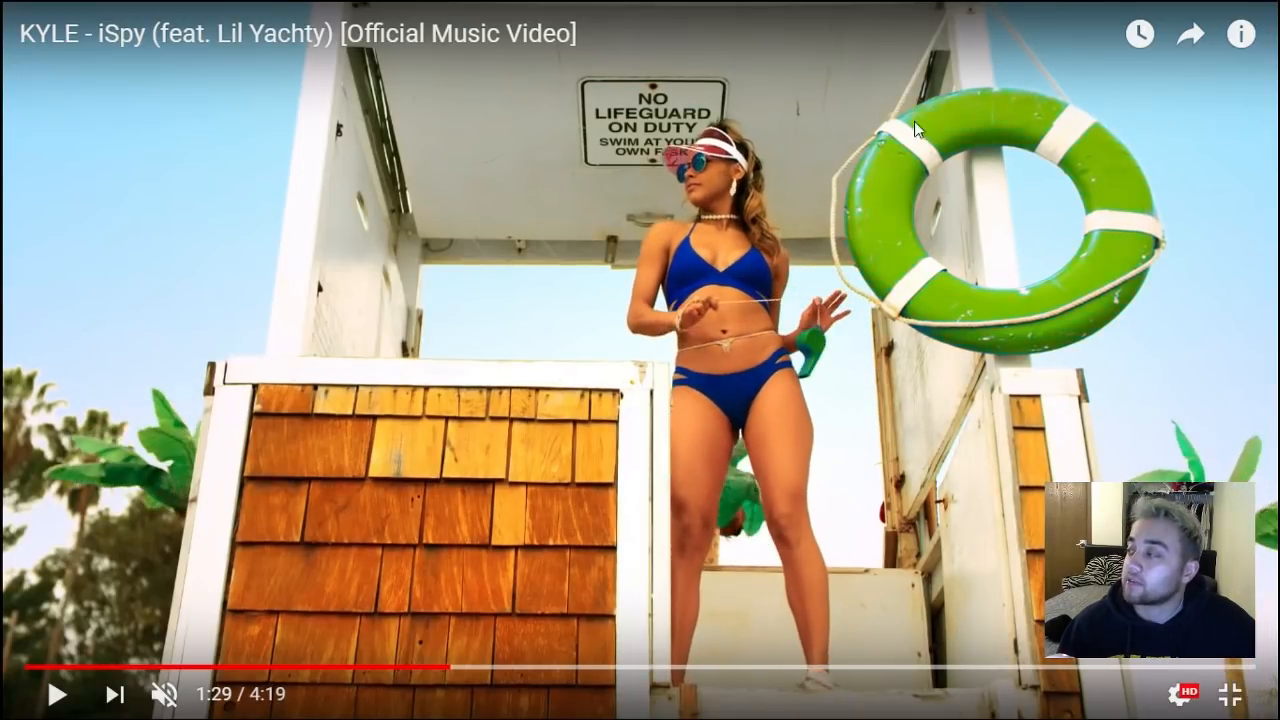
click(1229, 694)
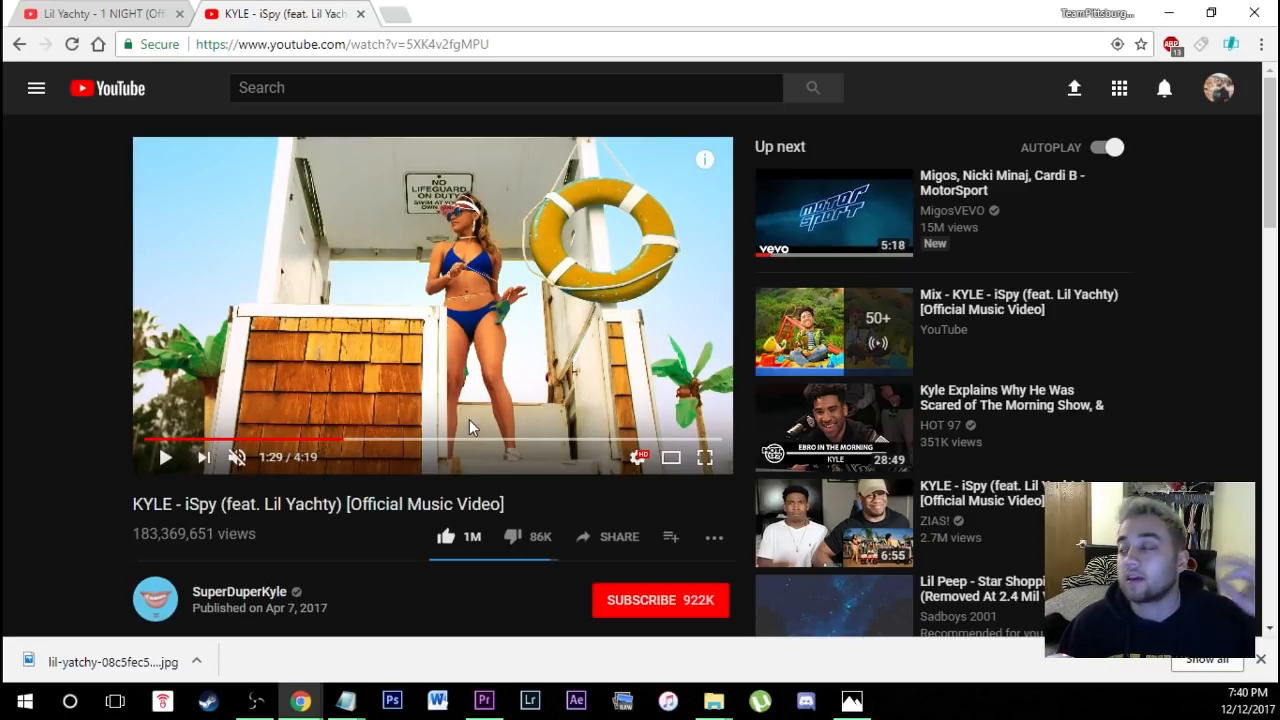
click(499, 698)
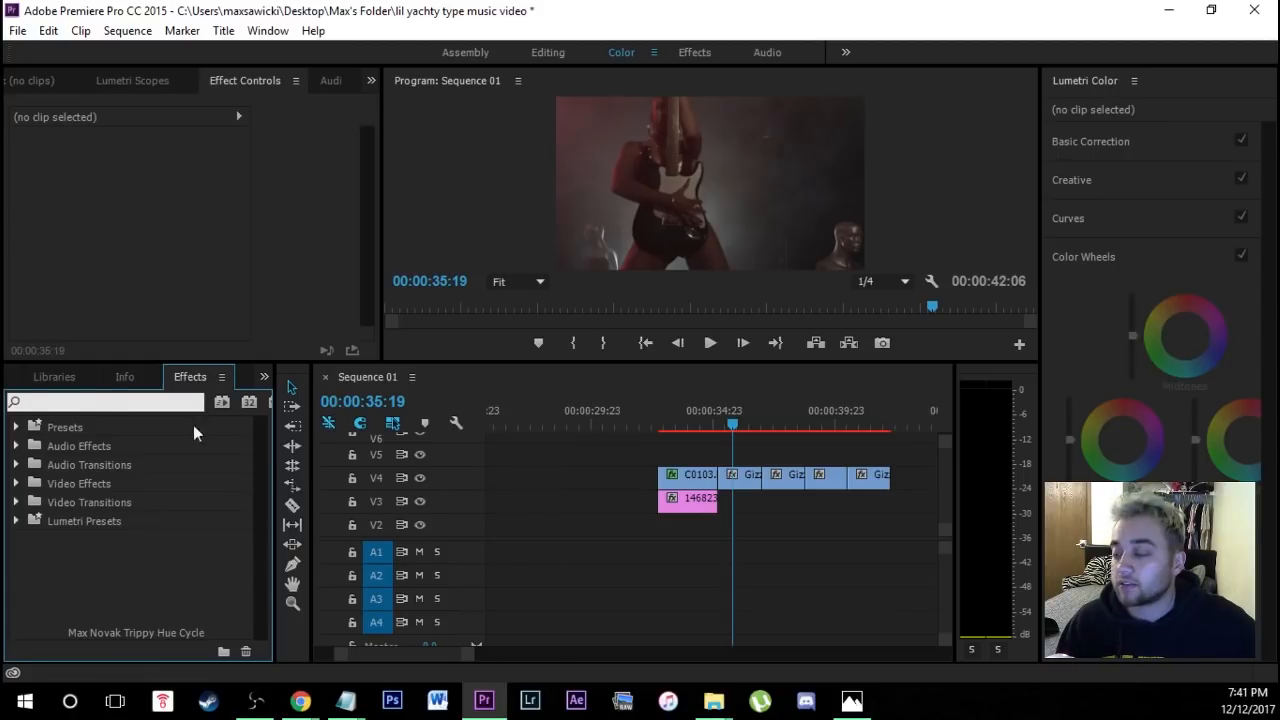
Apply Color Balance (HLS) to the first guitarist clip on V4 and start Hue keyframing at 00:00:35:07
click(88, 401)
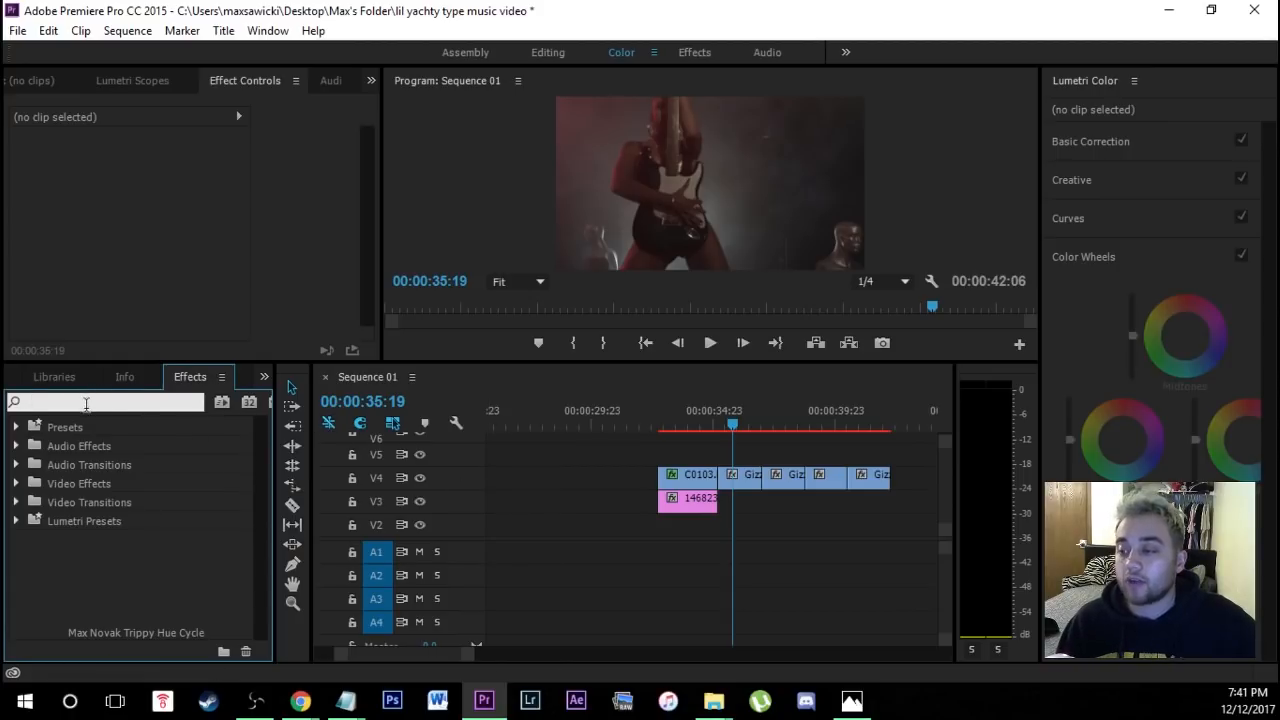
text(color balance)
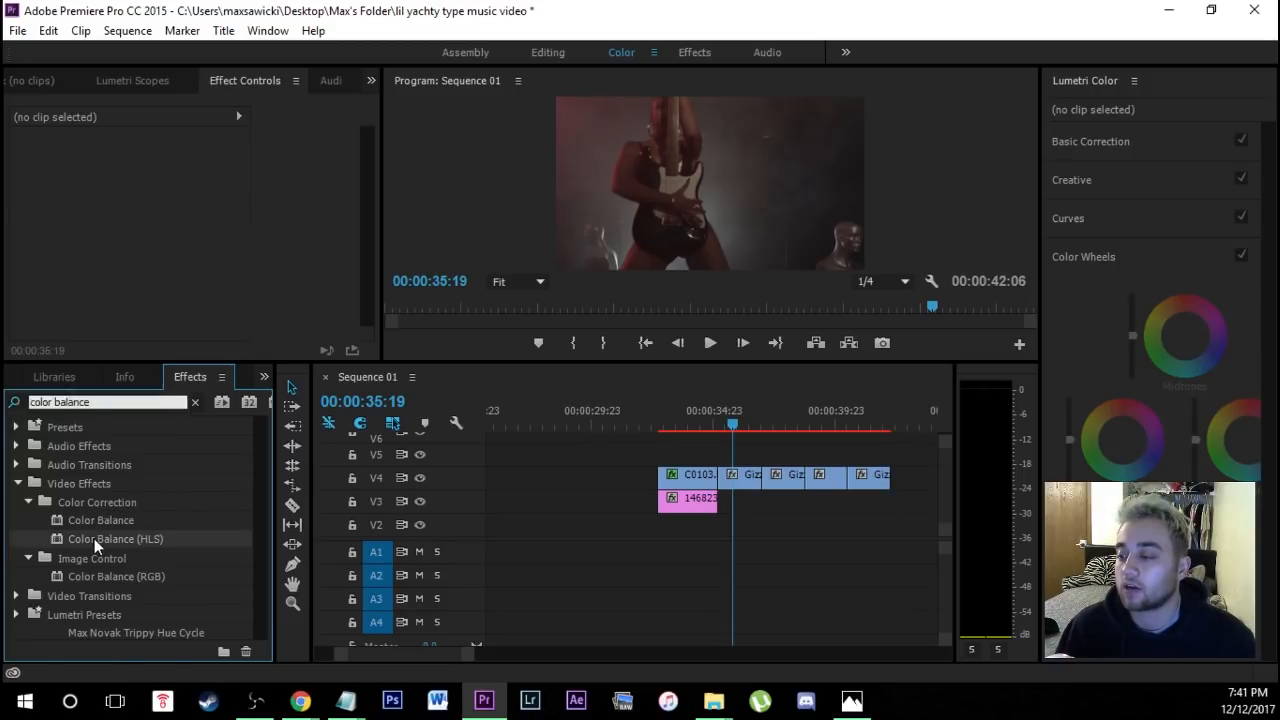
drag(94, 538, 740, 475)
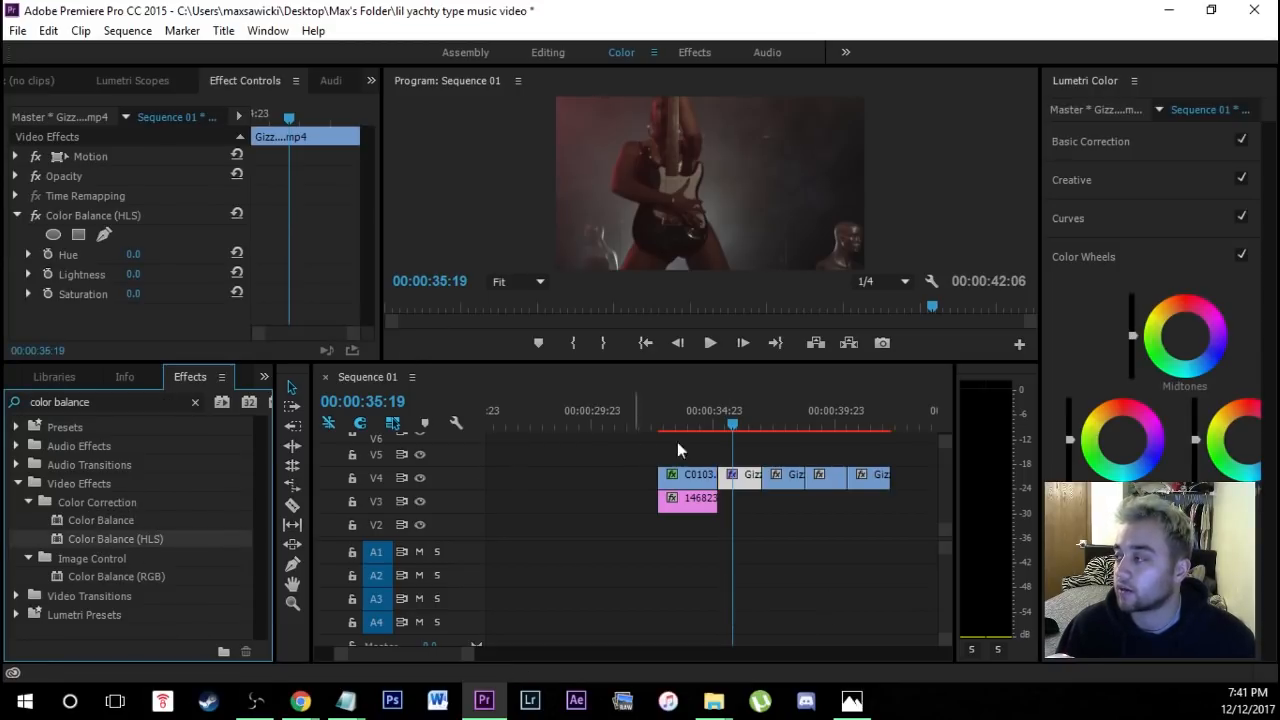
drag(732, 426, 724, 429)
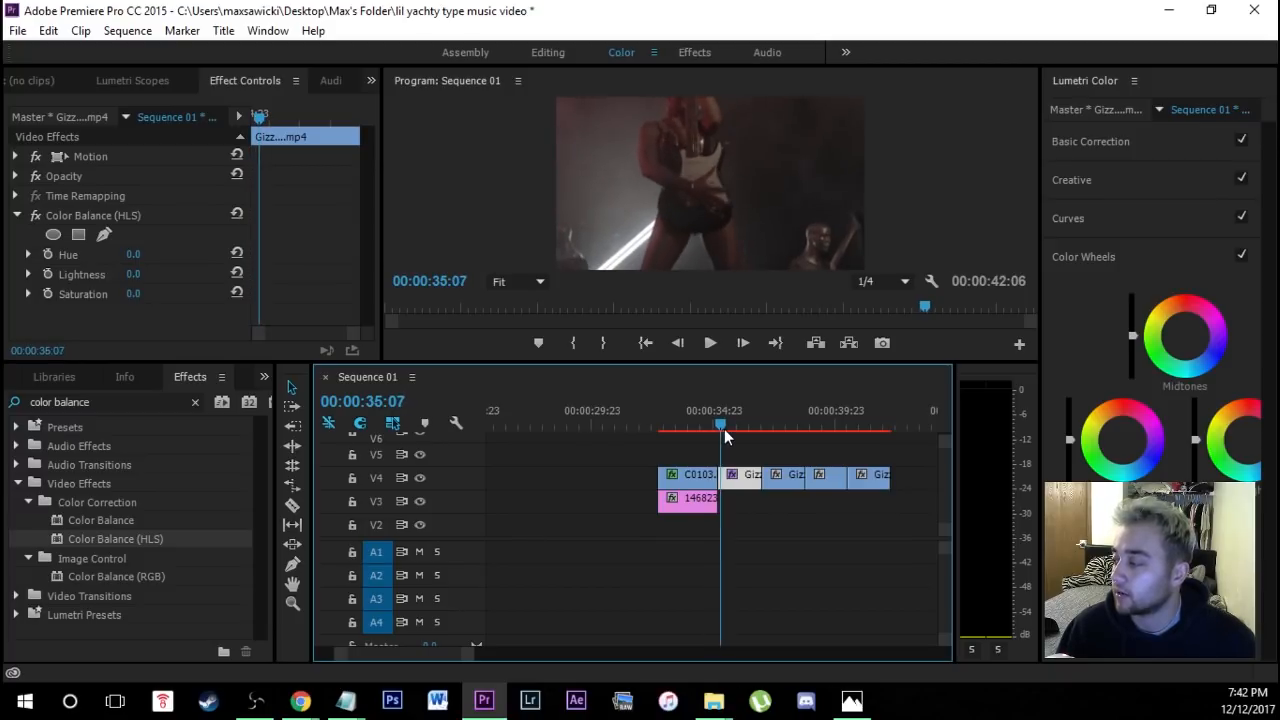
click(47, 256)
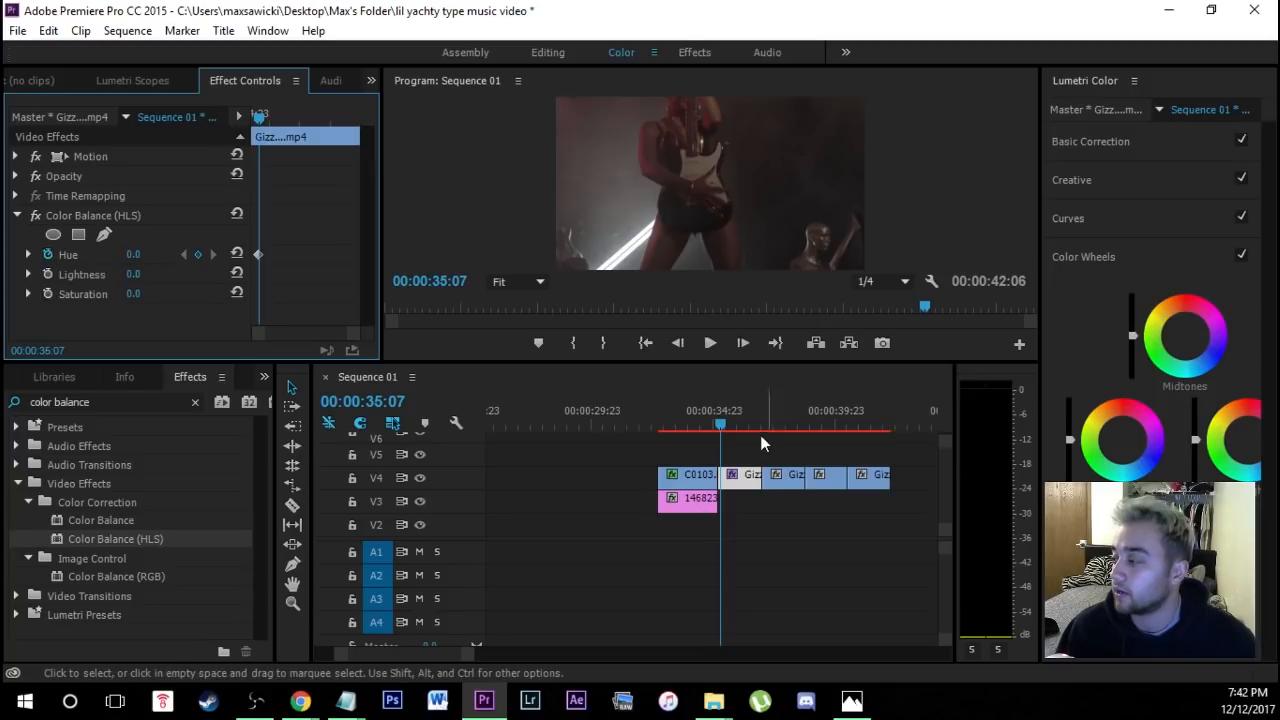
Add a Hue keyframe of 50.2° at 00:00:35:14 on the guitarist clip's Color Balance (HLS)
click(724, 423)
key(Right)
key(Right)
key(Right)
key(Right)
key(Right)
key(Right)
key(Right)
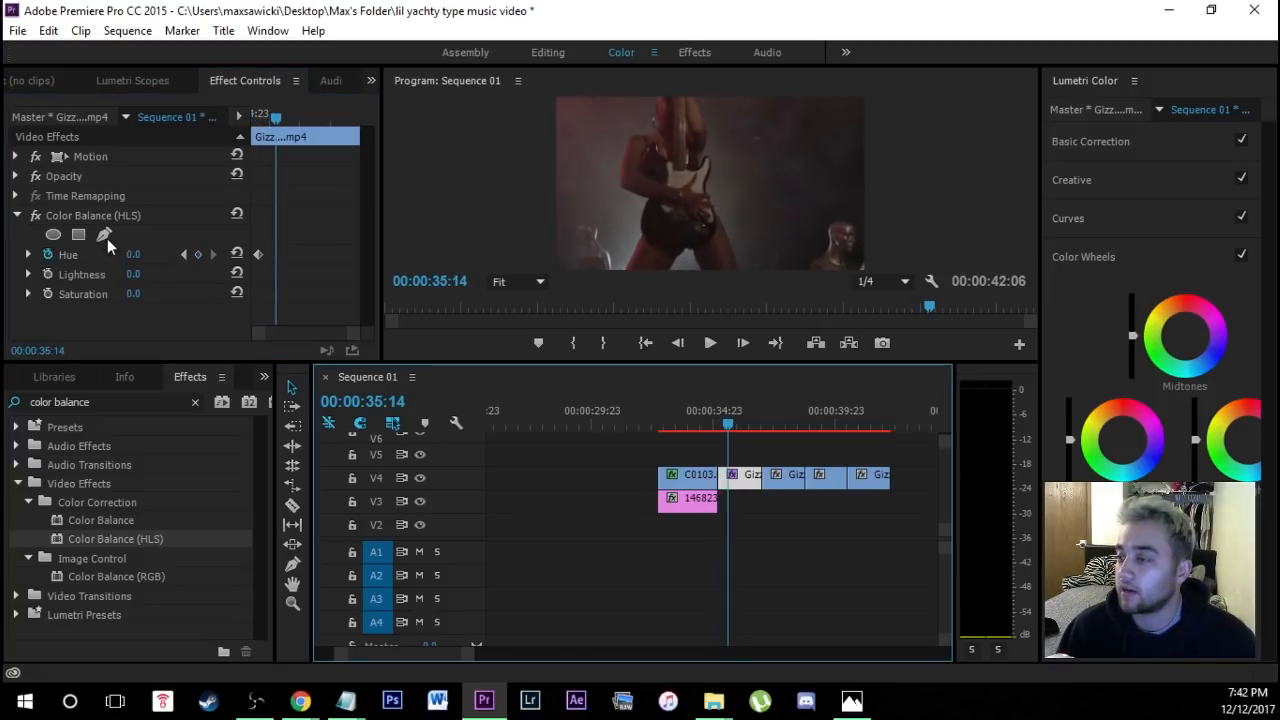
click(28, 255)
scroll(133, 247, down, 1)
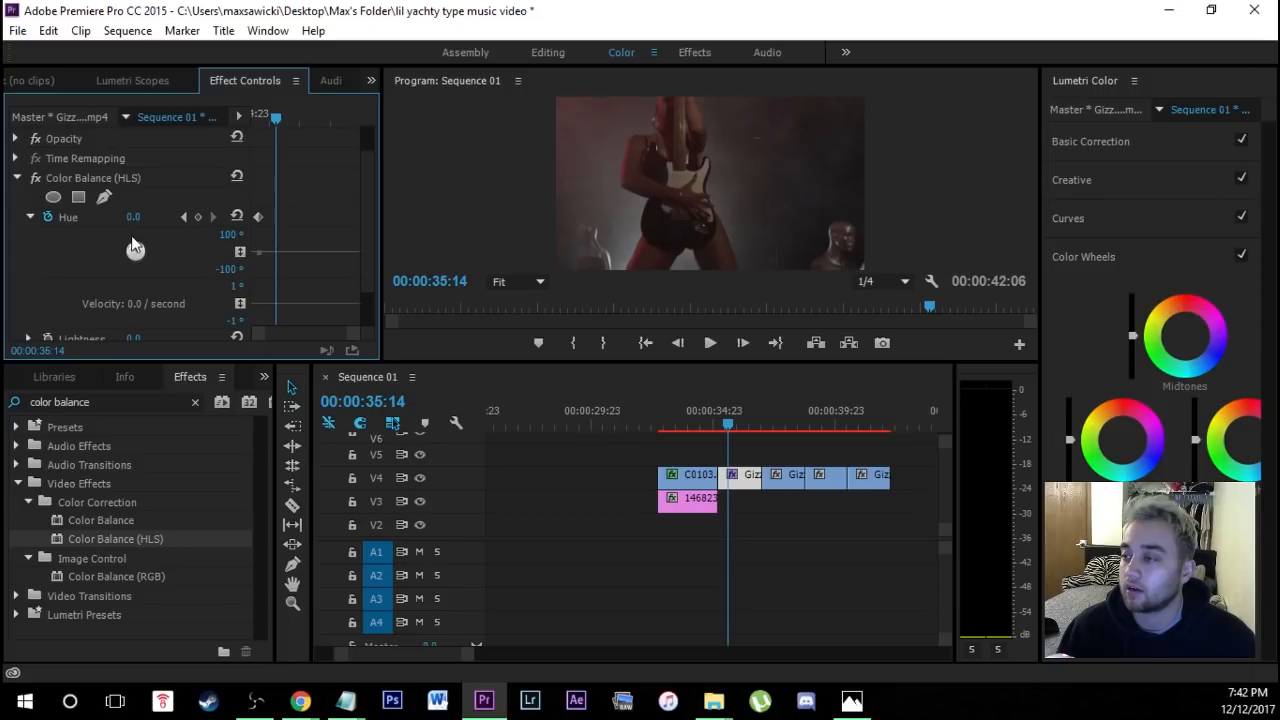
drag(139, 245, 148, 251)
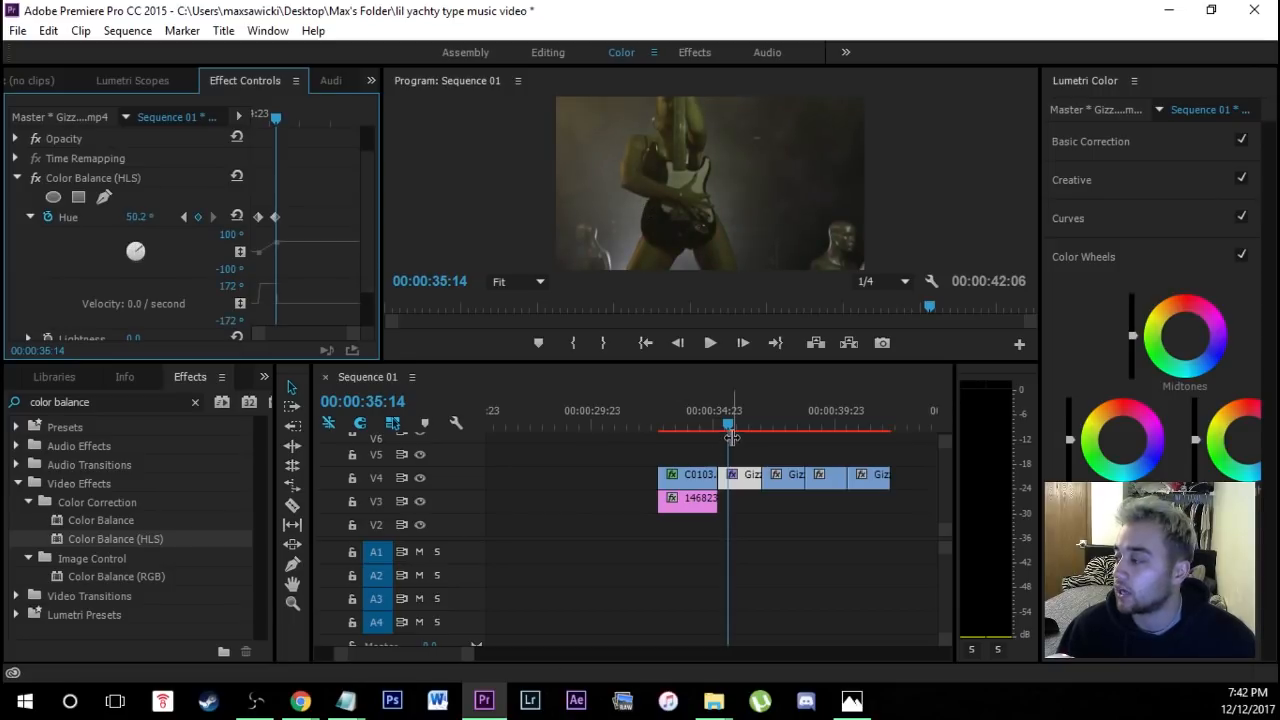
Keyframe Hue at 144.5° at 00:00:35:21 and 242.2° at 00:00:36:05, keep raising it along the clip, and play the result
drag(730, 426, 735, 427)
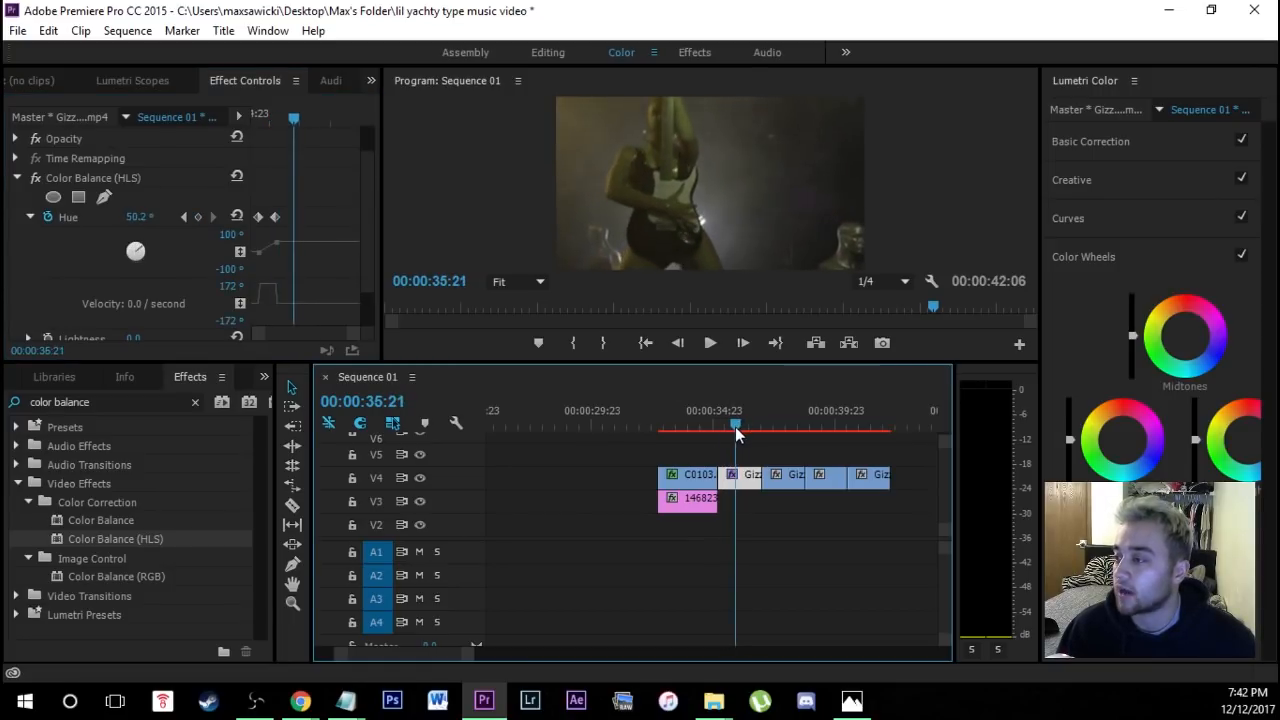
drag(137, 258, 131, 252)
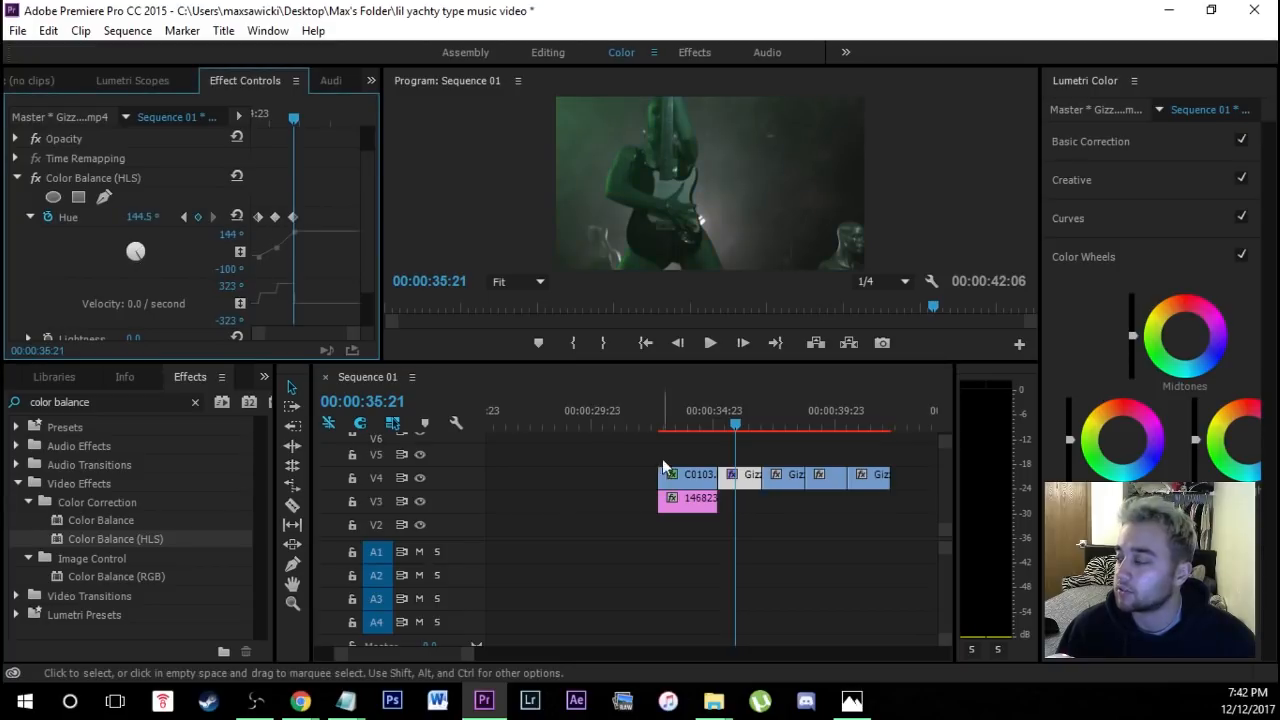
drag(750, 428, 750, 418)
drag(112, 252, 129, 255)
drag(750, 422, 725, 428)
click(711, 340)
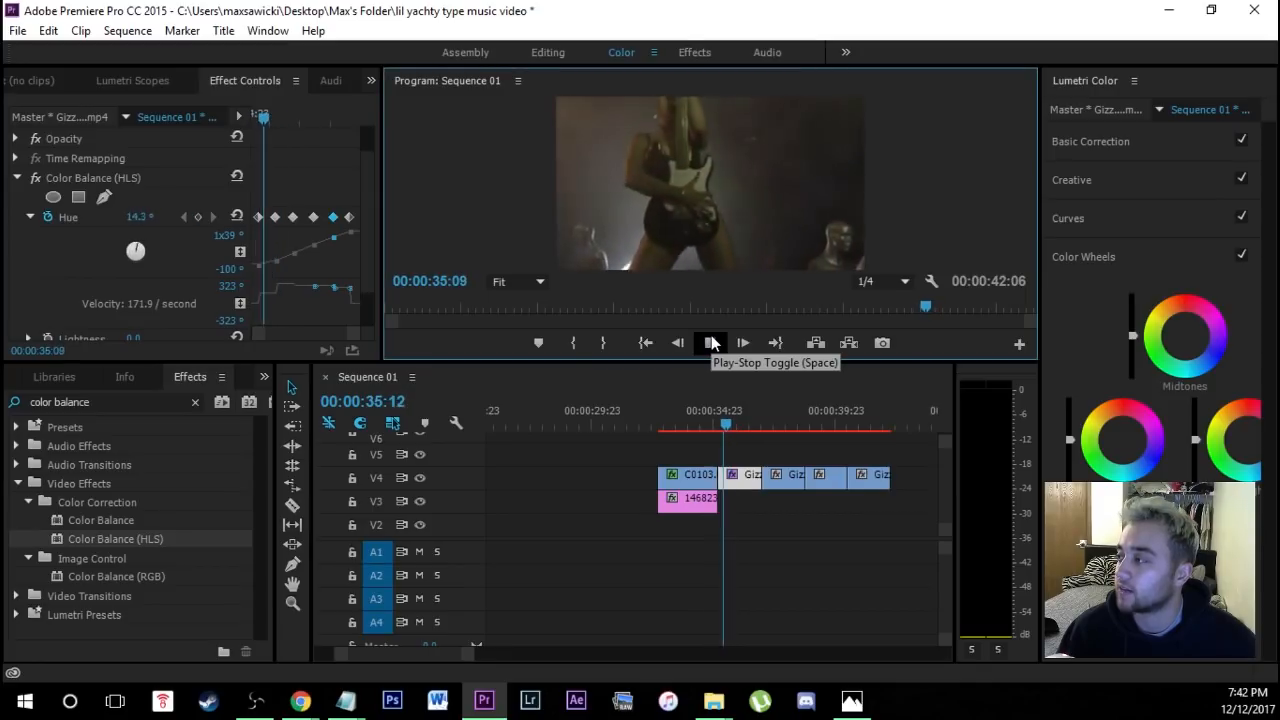
drag(767, 423, 728, 429)
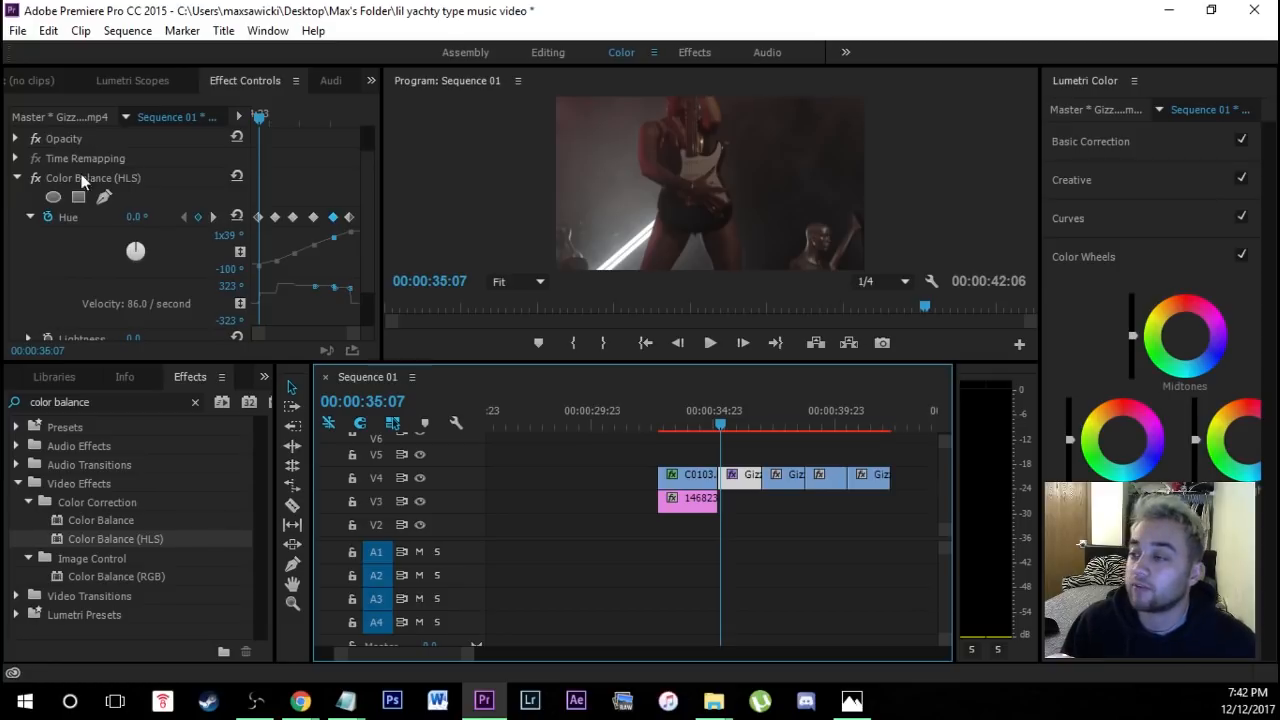
Add an ellipse mask to Color Balance (HLS), enlarge it around the guitarist, and set its Mask Feather to 210
click(53, 197)
drag(716, 160, 688, 98)
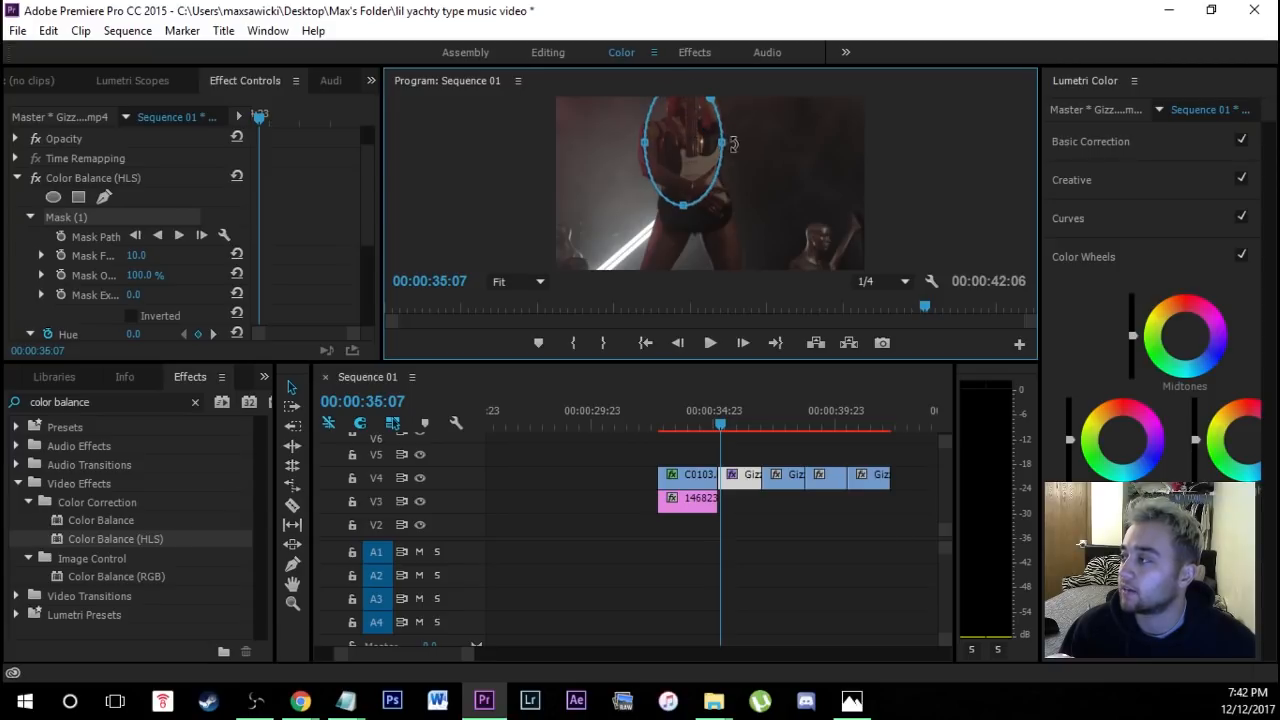
drag(740, 150, 740, 143)
drag(644, 142, 627, 141)
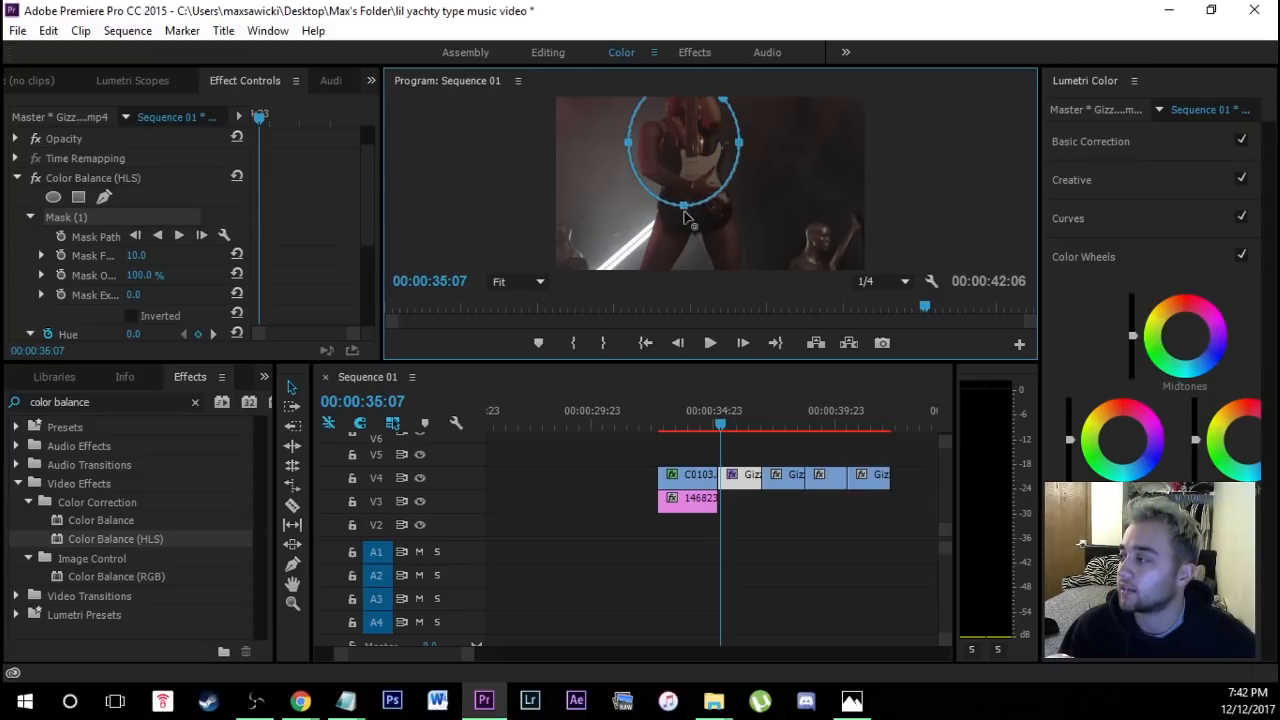
drag(684, 210, 694, 288)
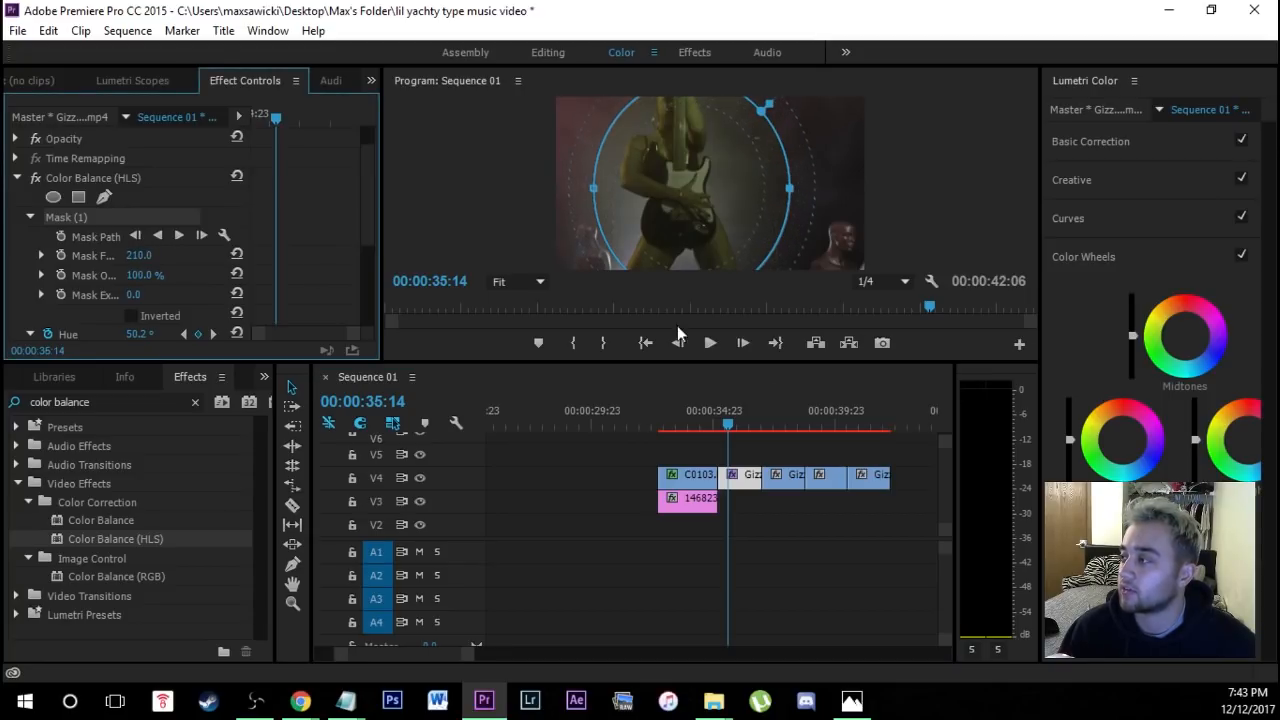
Play the guitarist clip to check the hue shift inside the feathered mask
click(795, 436)
click(679, 343)
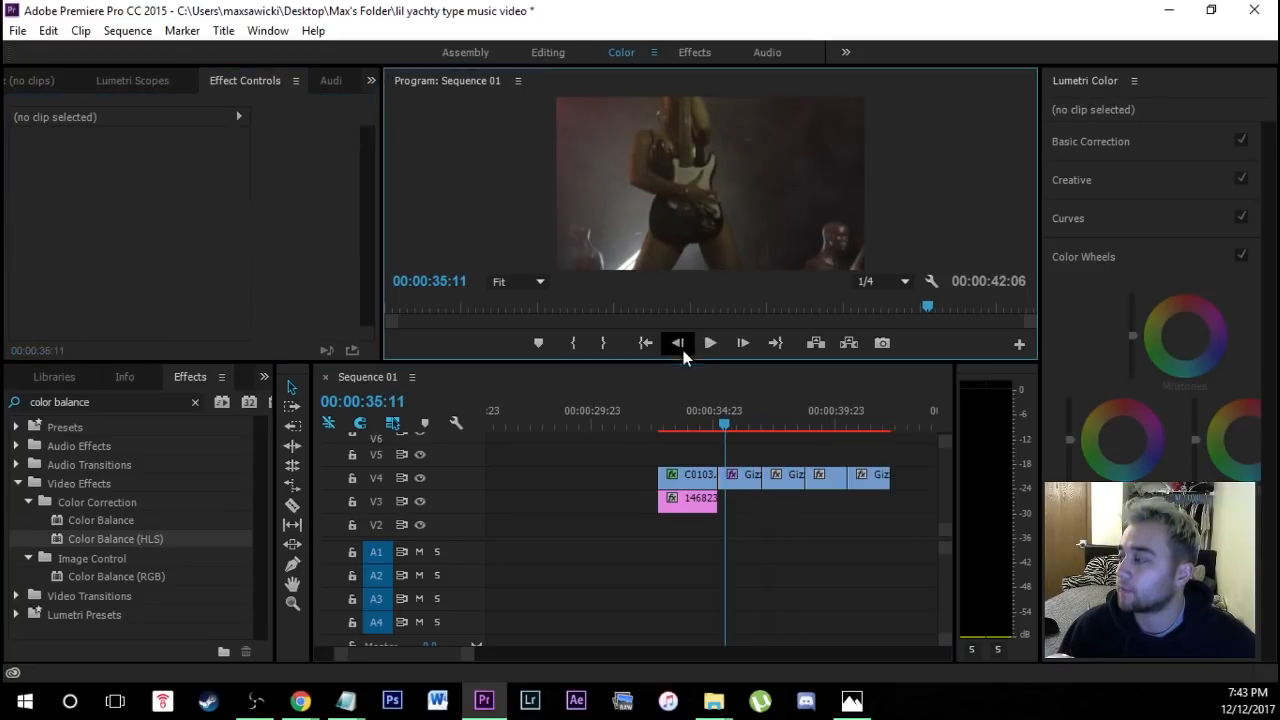
click(705, 350)
click(706, 351)
drag(745, 416, 722, 421)
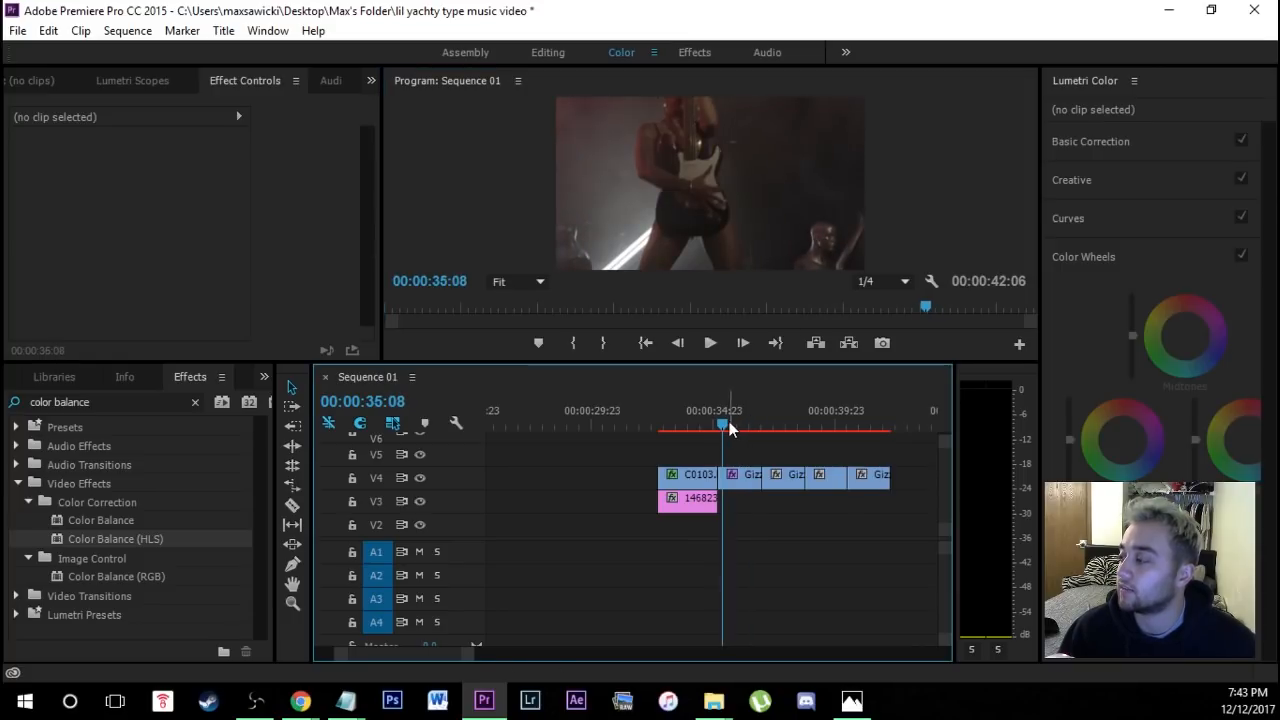
Enable Mask Path keyframing for the Color Balance (HLS) mask on the guitarist clip and advance to 00:00:36:05
click(735, 426)
click(745, 474)
scroll(298, 246, down, 2)
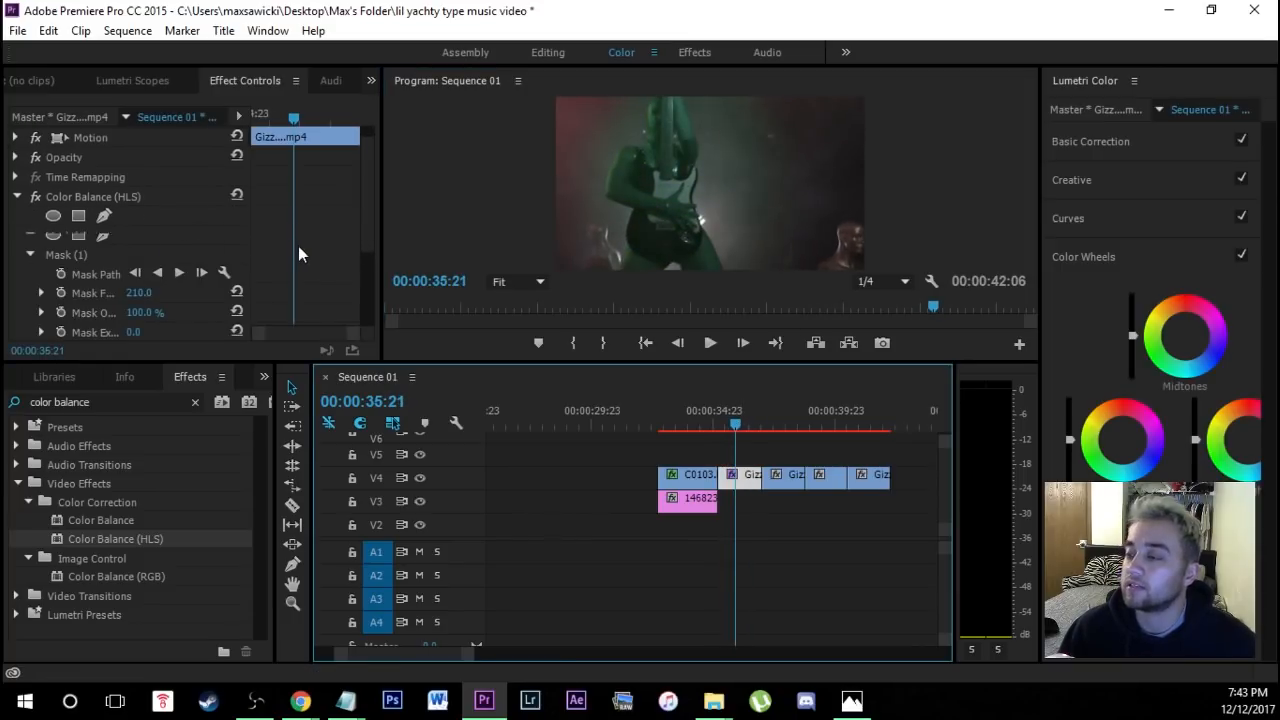
click(730, 427)
click(61, 236)
click(743, 400)
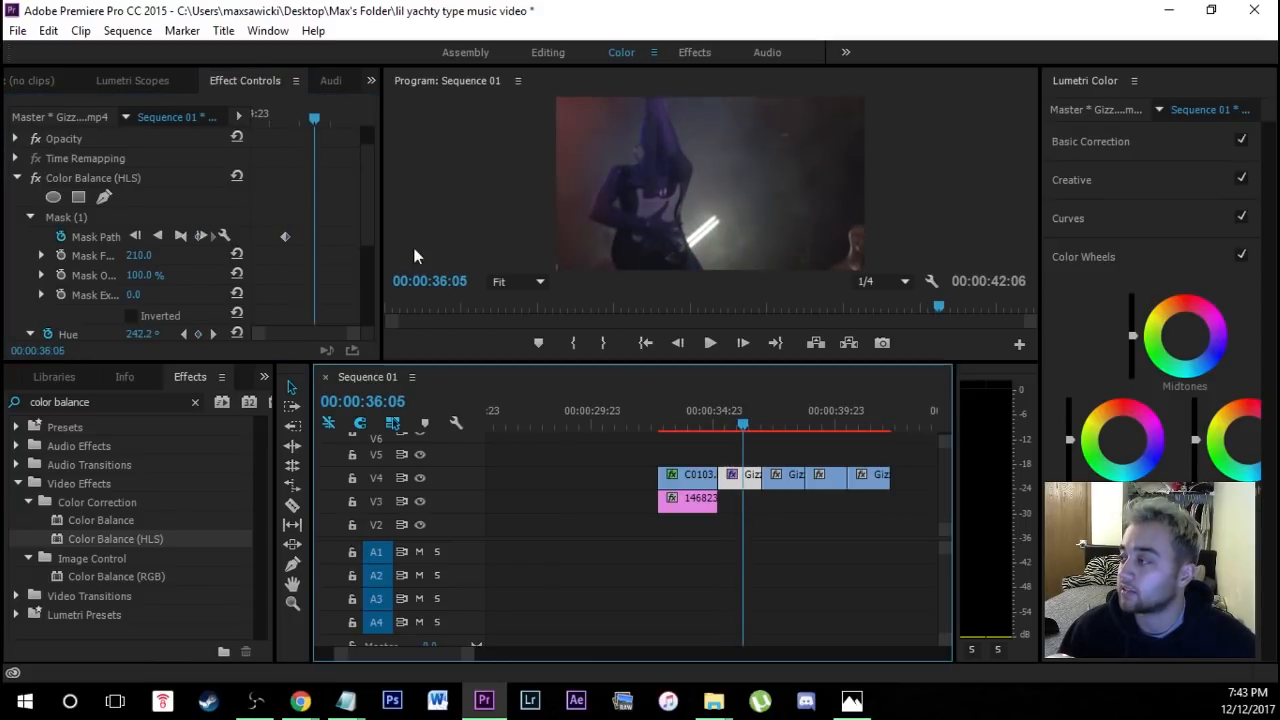
Play and scrub the guitarist clip around 00:00:36:06 to review the masked color change
click(709, 343)
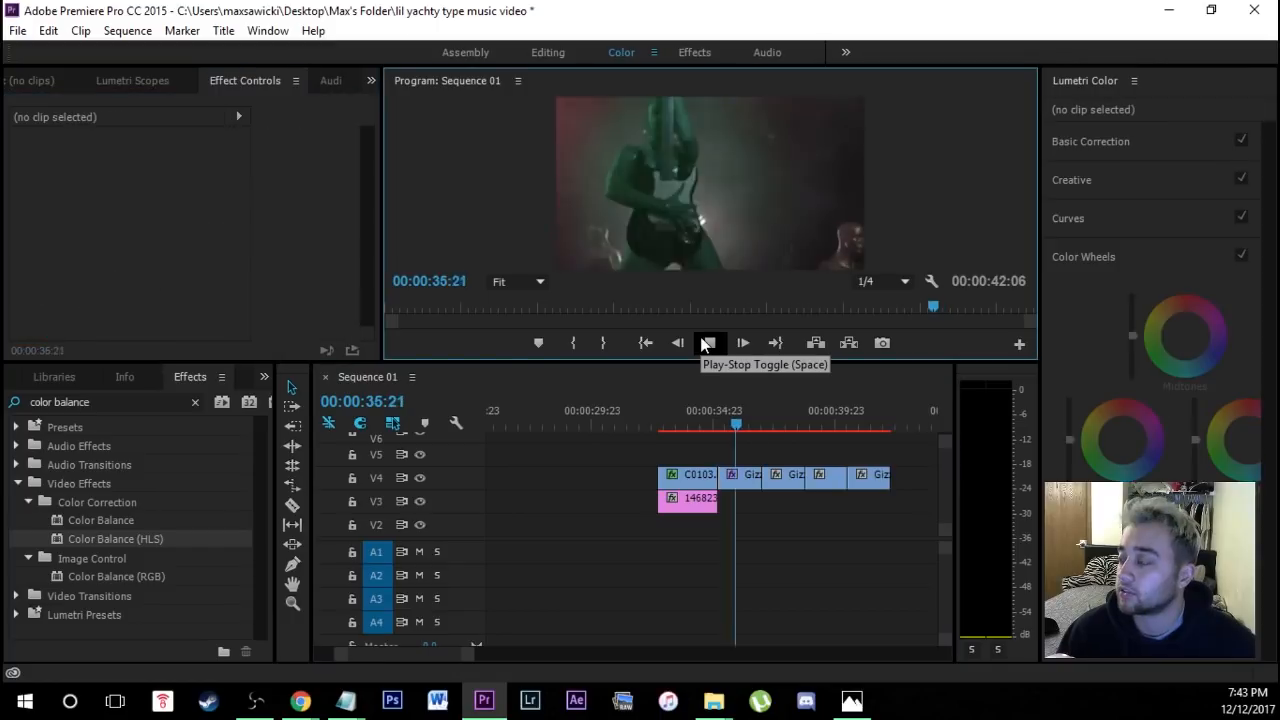
click(760, 432)
click(746, 421)
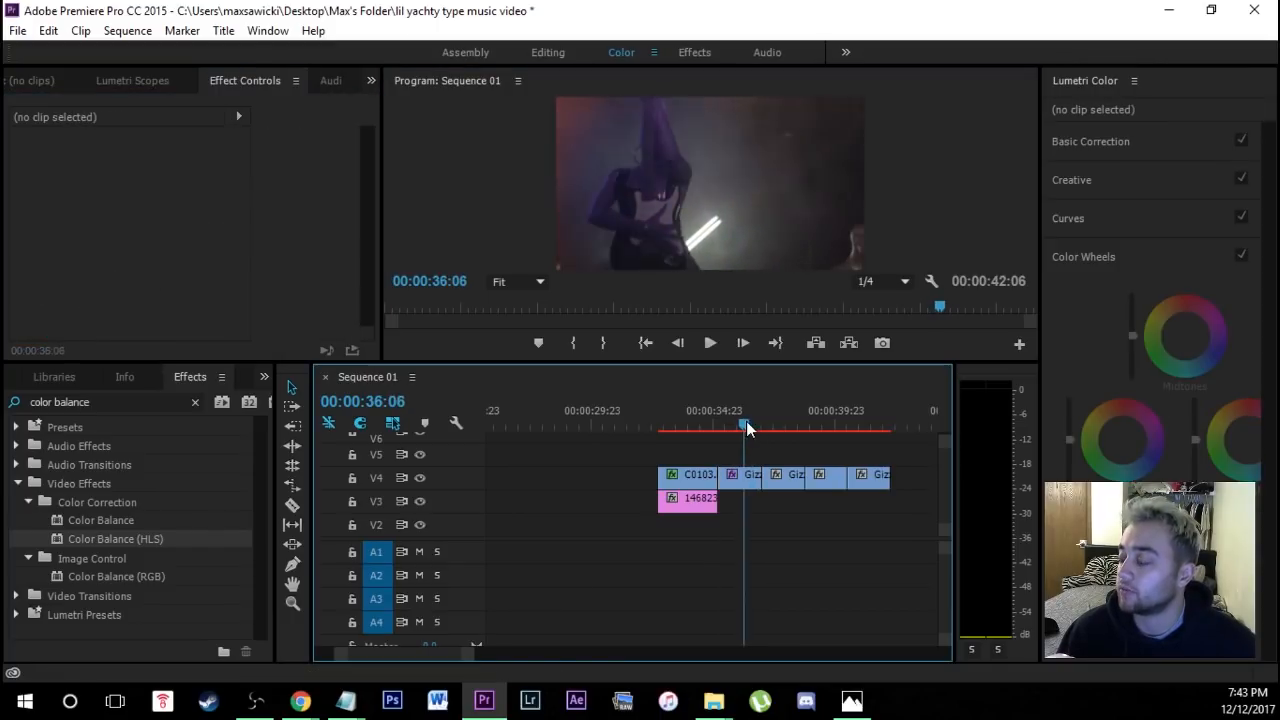
Clear the effects search and look up the custom effect presets by their creator's name
click(196, 400)
click(196, 401)
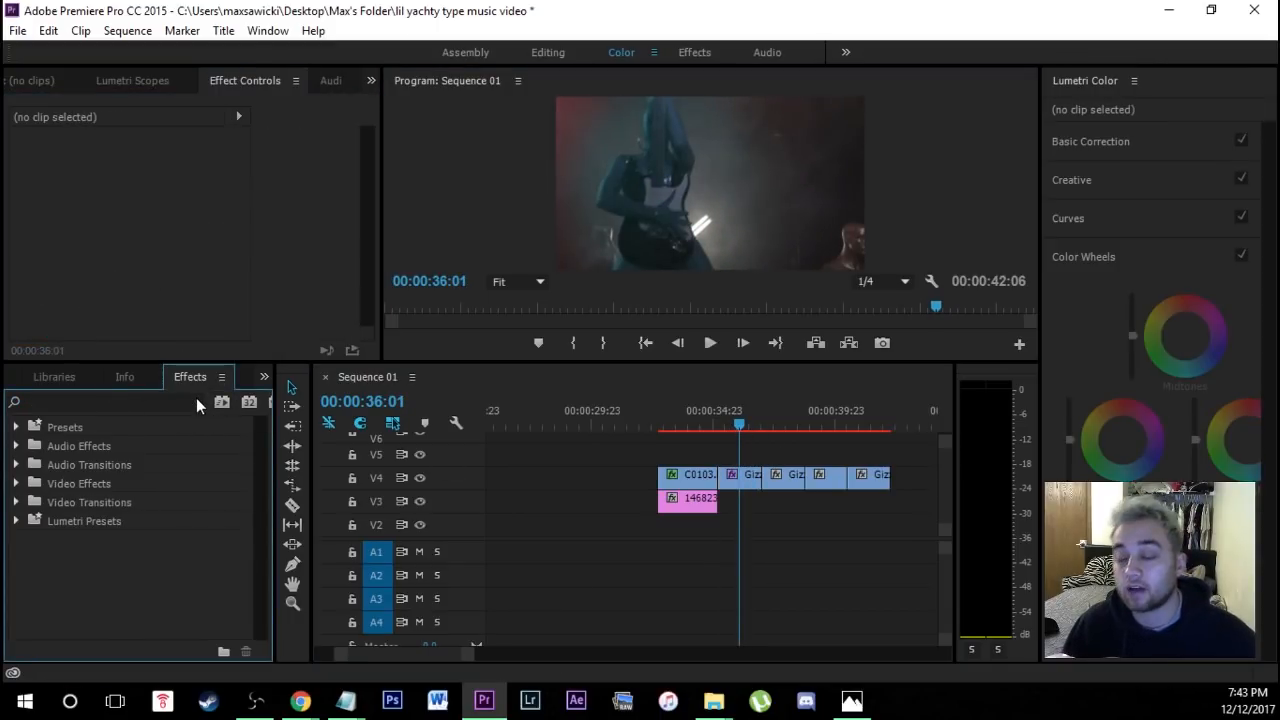
click(199, 405)
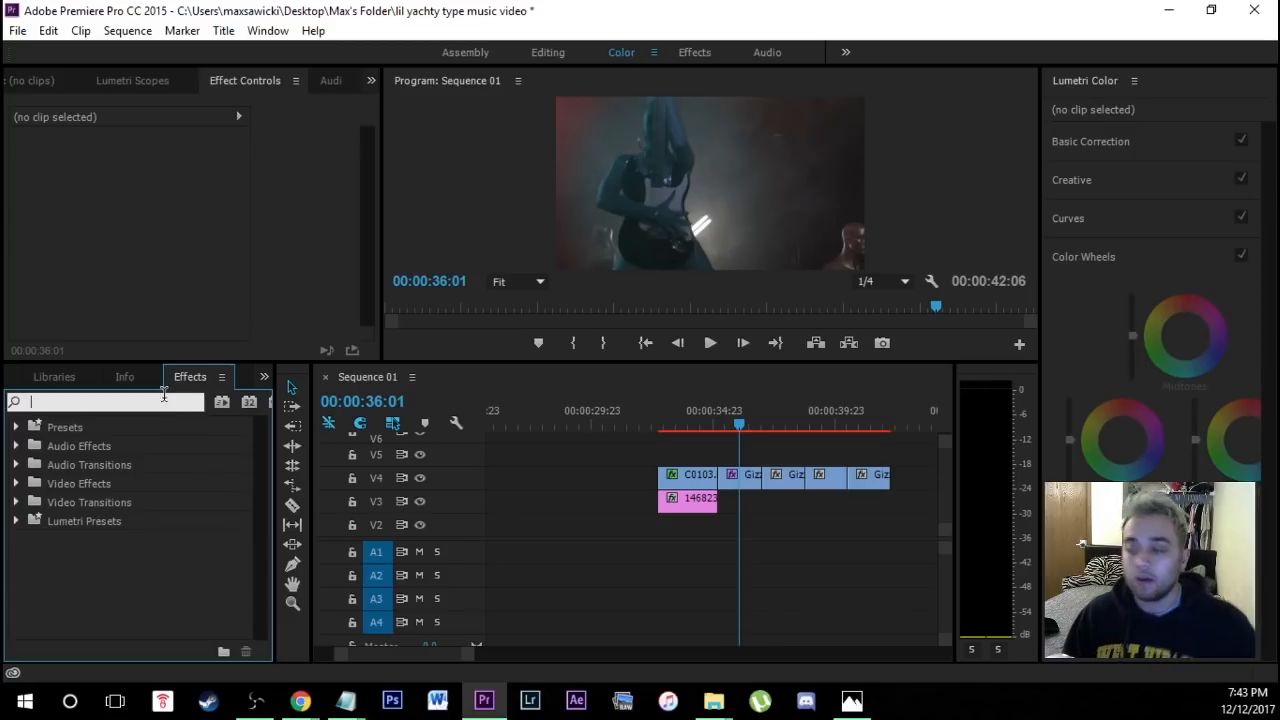
text(max novak)
scroll(131, 547, down, 5)
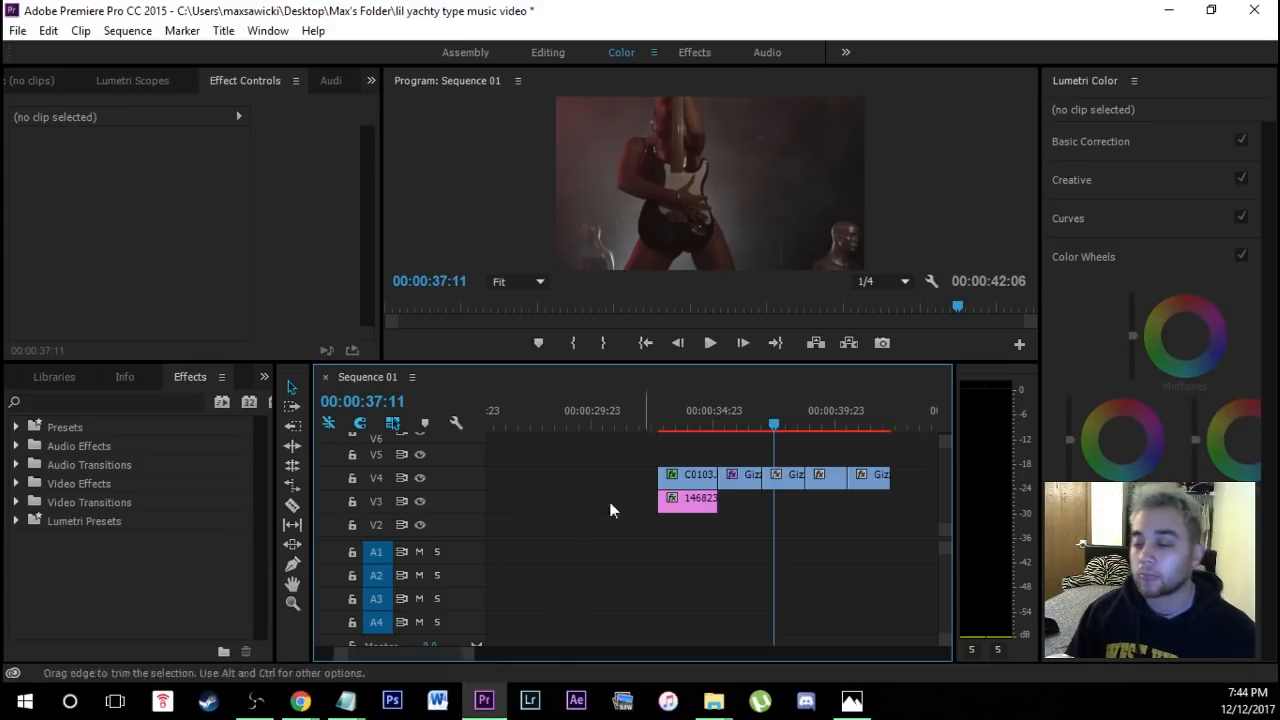
Switch to the FootageCrate page in Chrome and browse the snow search results for overlay footage
mouse_move(313, 708)
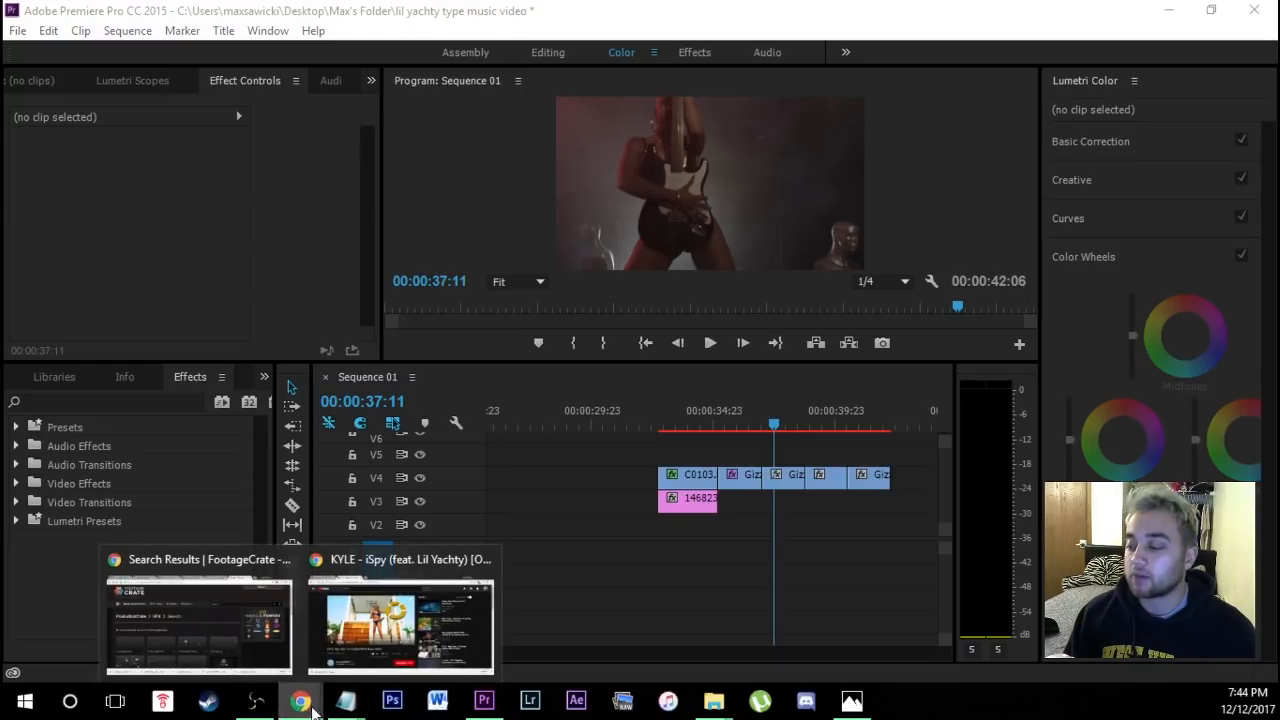
click(194, 645)
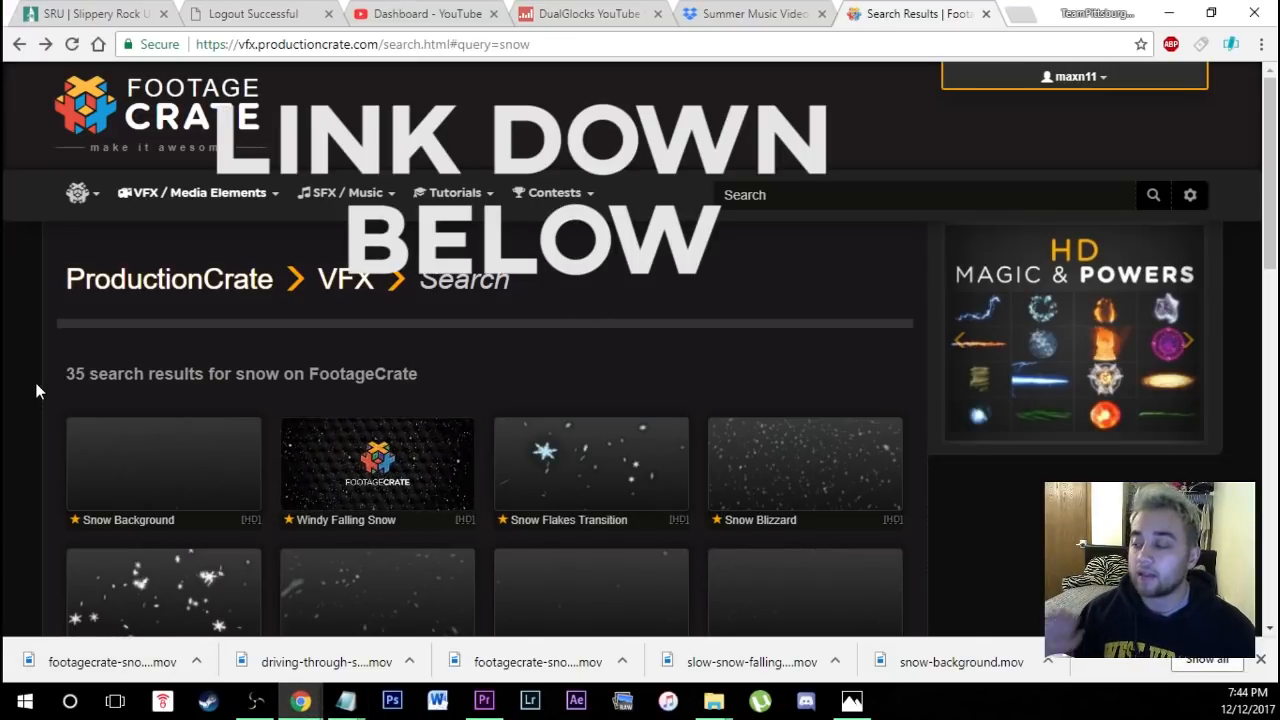
scroll(36, 384, down, 2)
scroll(36, 383, down, 4)
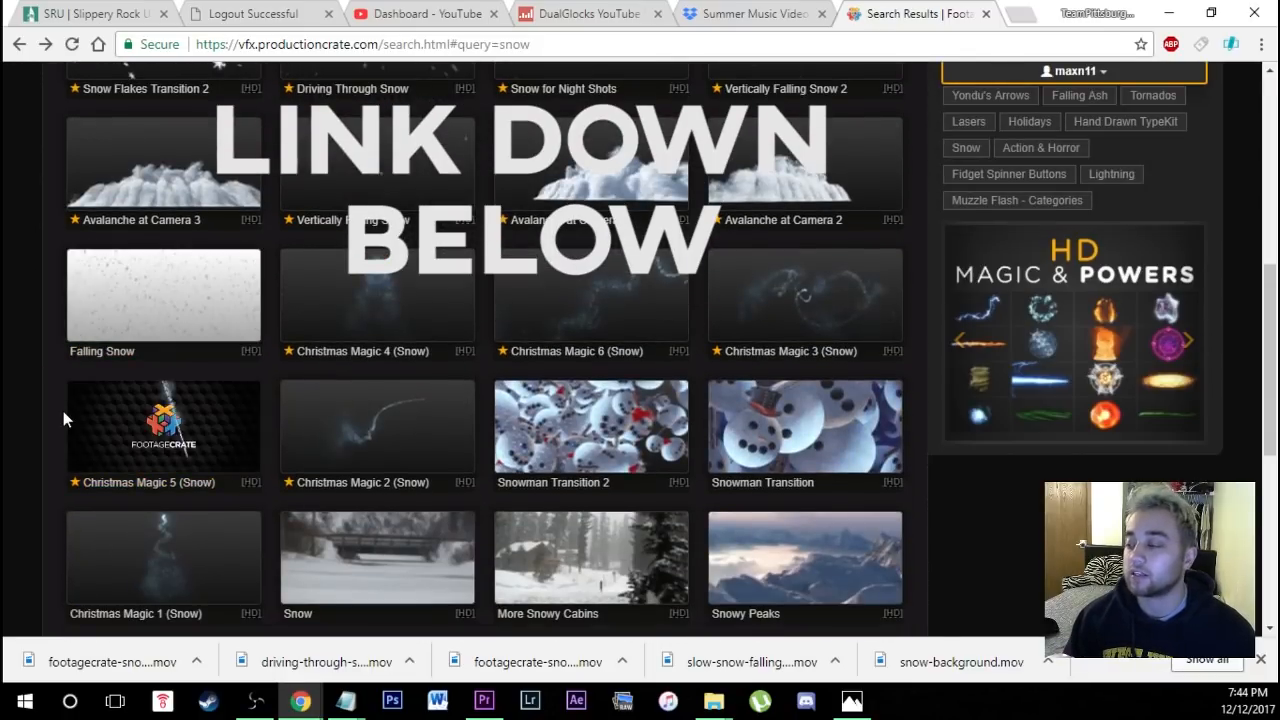
scroll(63, 411, down, 3)
scroll(55, 401, up, 4)
scroll(55, 401, up, 2)
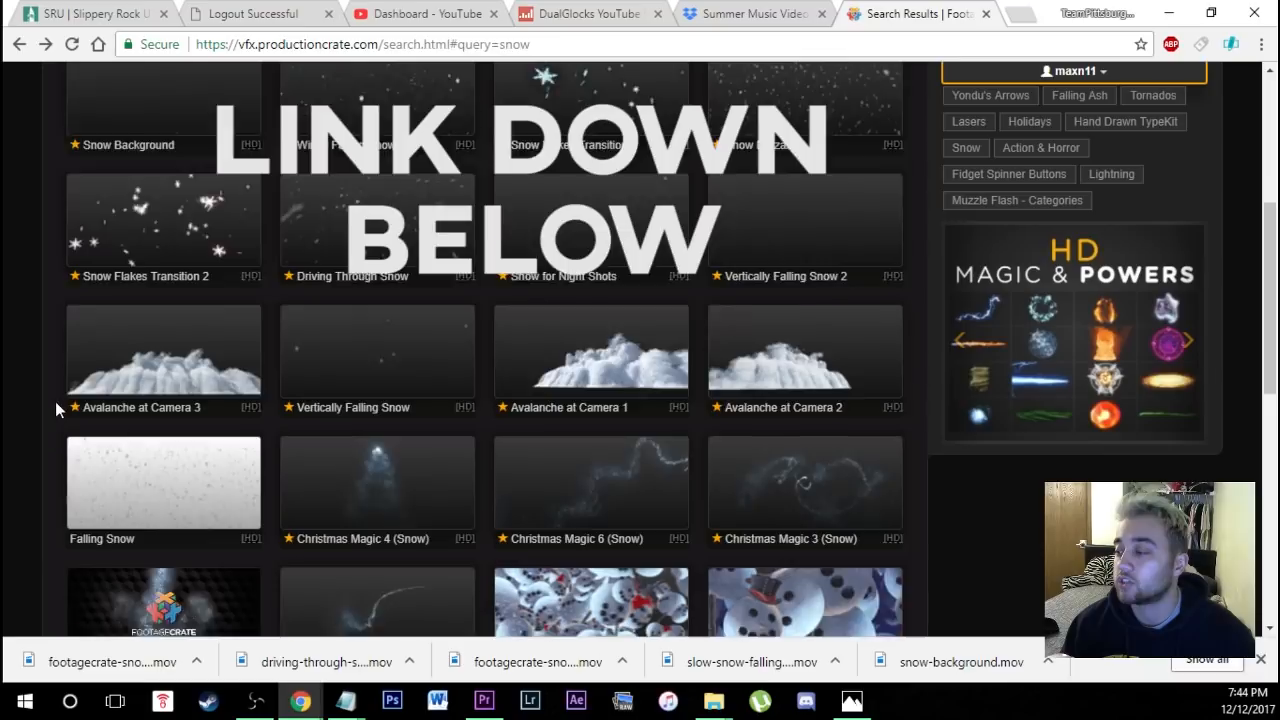
scroll(55, 401, down, 2)
scroll(55, 401, up, 6)
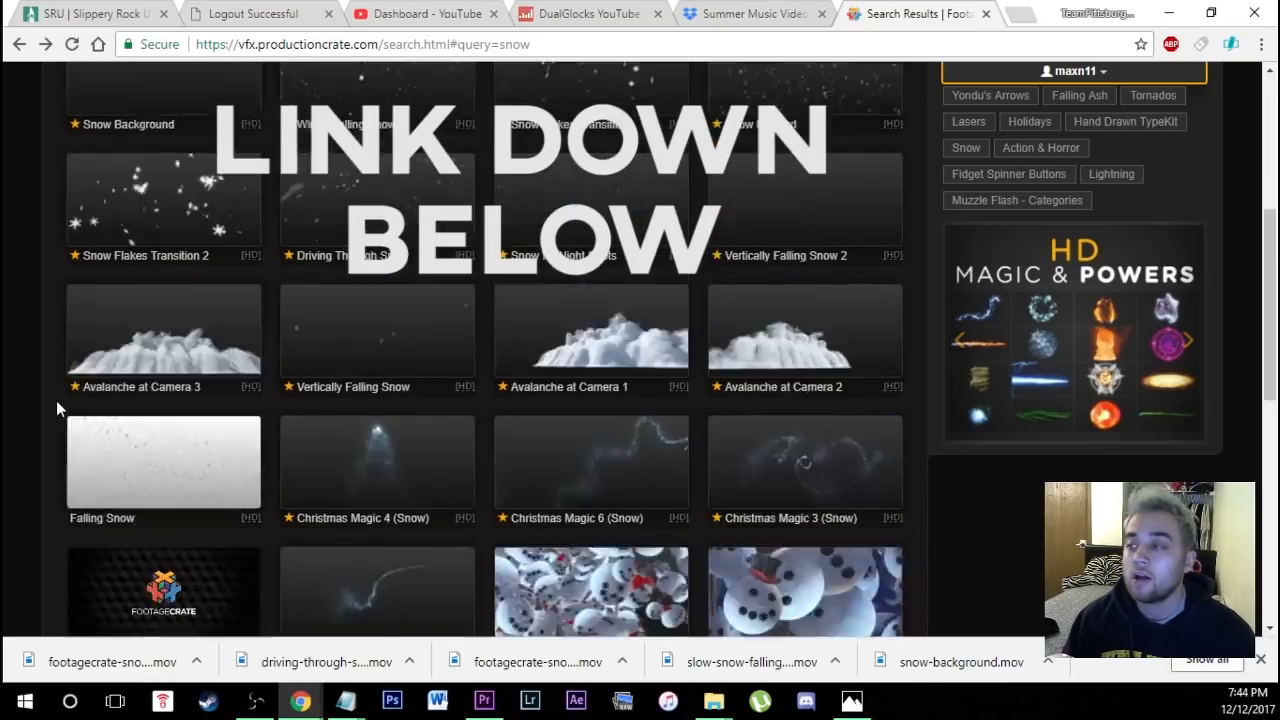
Switch to Premiere Pro and set the slow-snow-falling overlay clip's opacity blend mode to Screen
scroll(37, 400, down, 2)
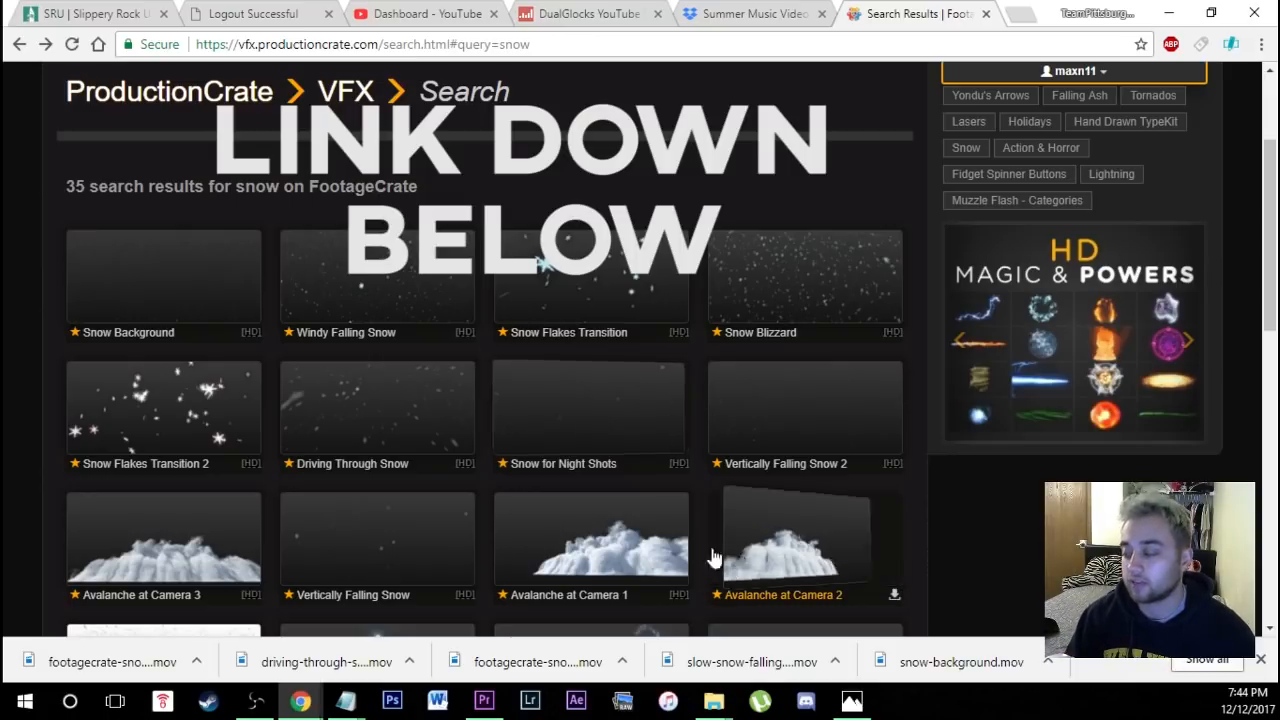
click(484, 700)
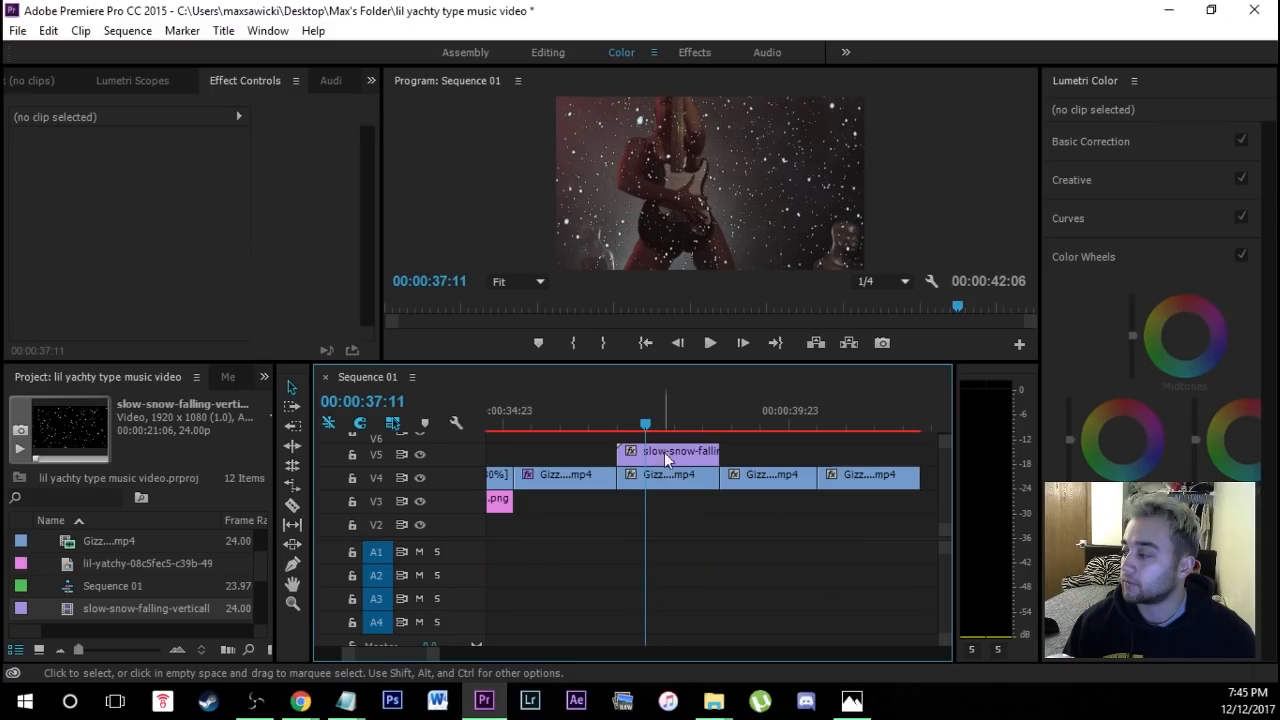
click(22, 177)
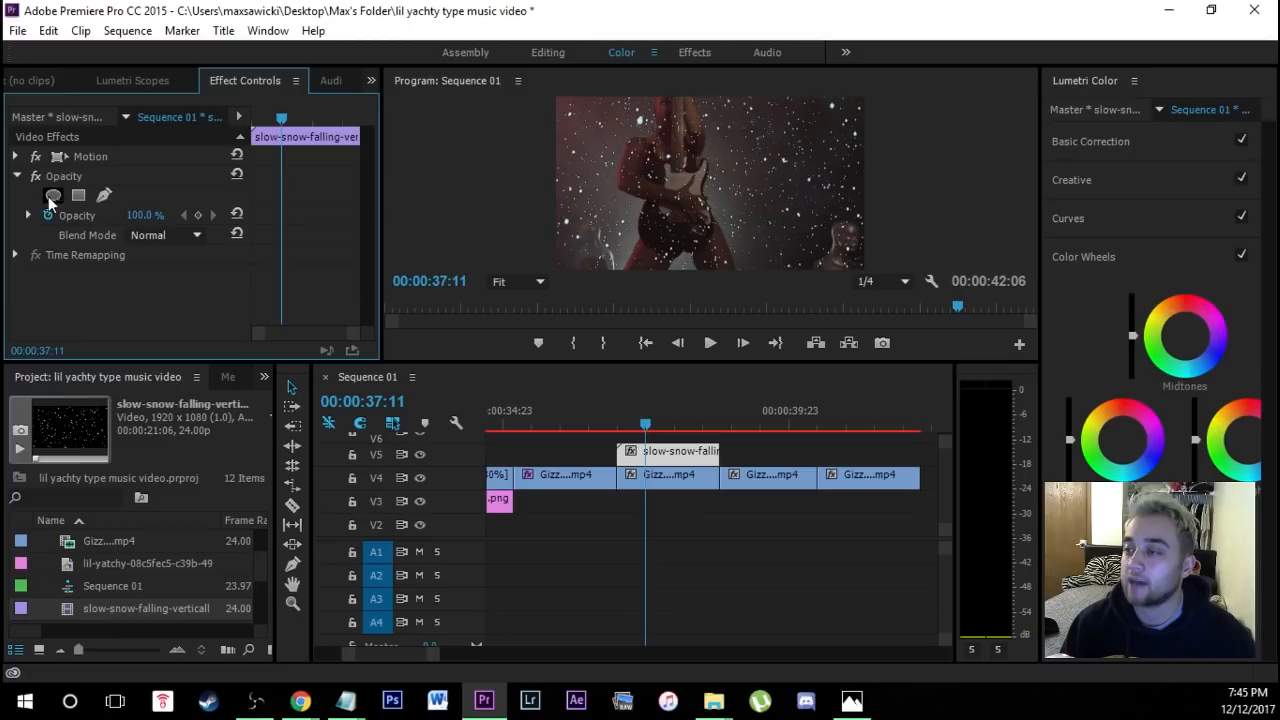
click(152, 236)
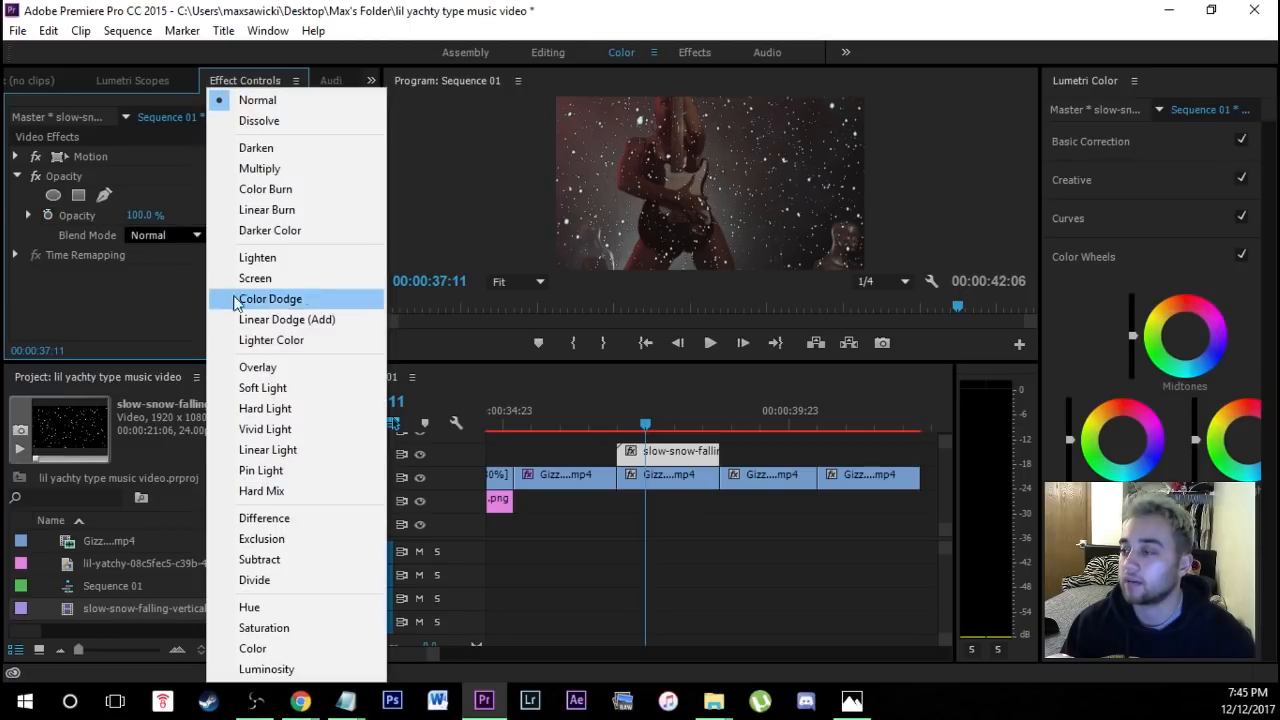
click(285, 278)
Play and scrub the section under the snow overlay between about 00:00:37:04 and 00:00:38:06 to review the blended snow
drag(639, 418, 628, 418)
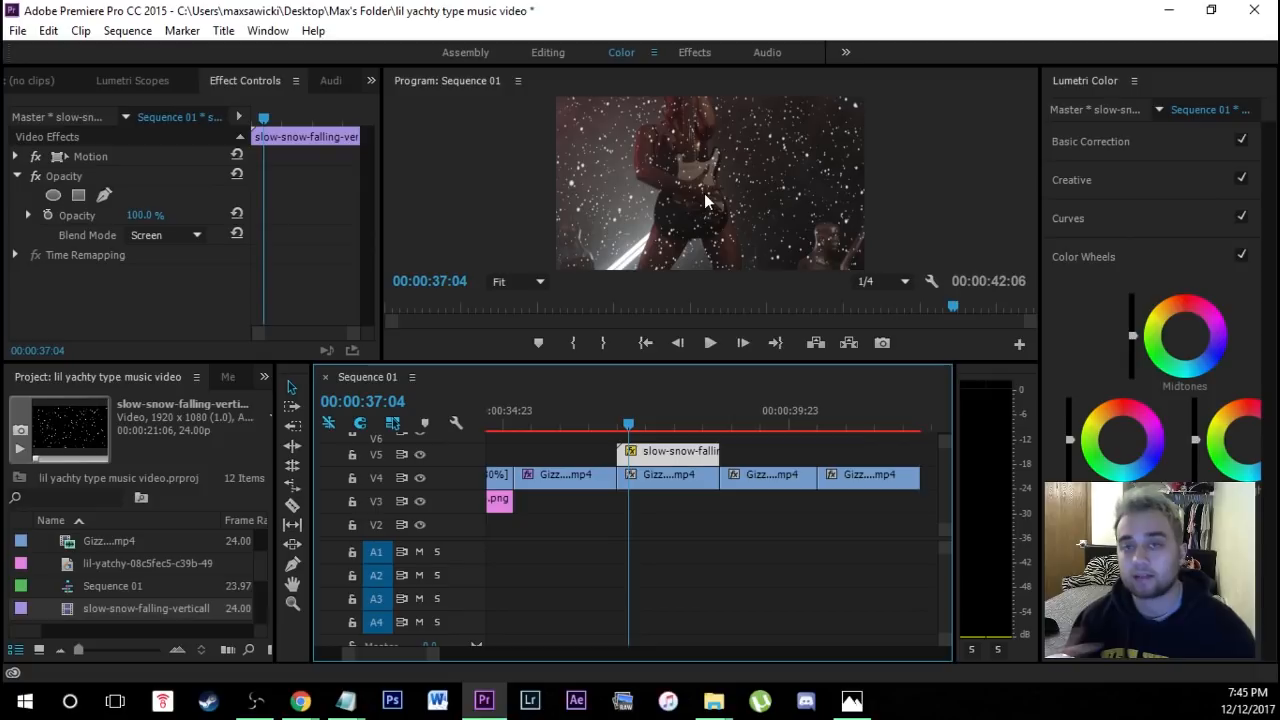
click(710, 343)
click(710, 343)
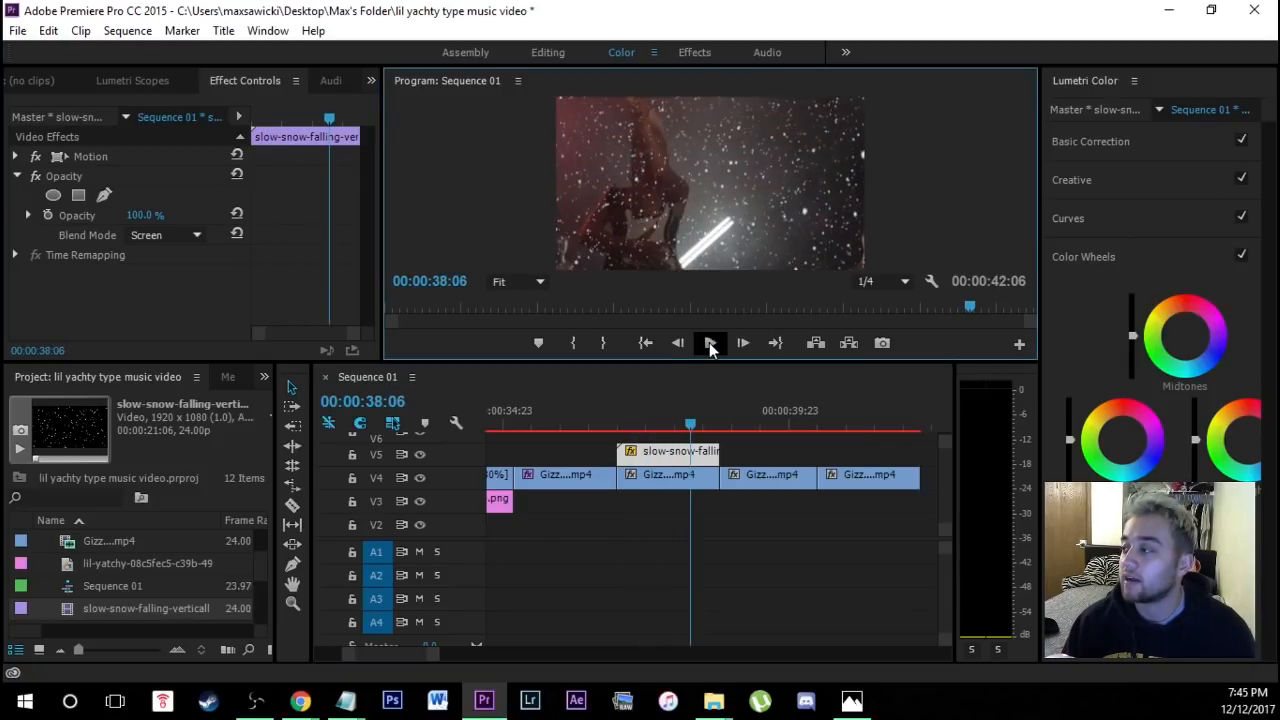
drag(690, 416, 680, 412)
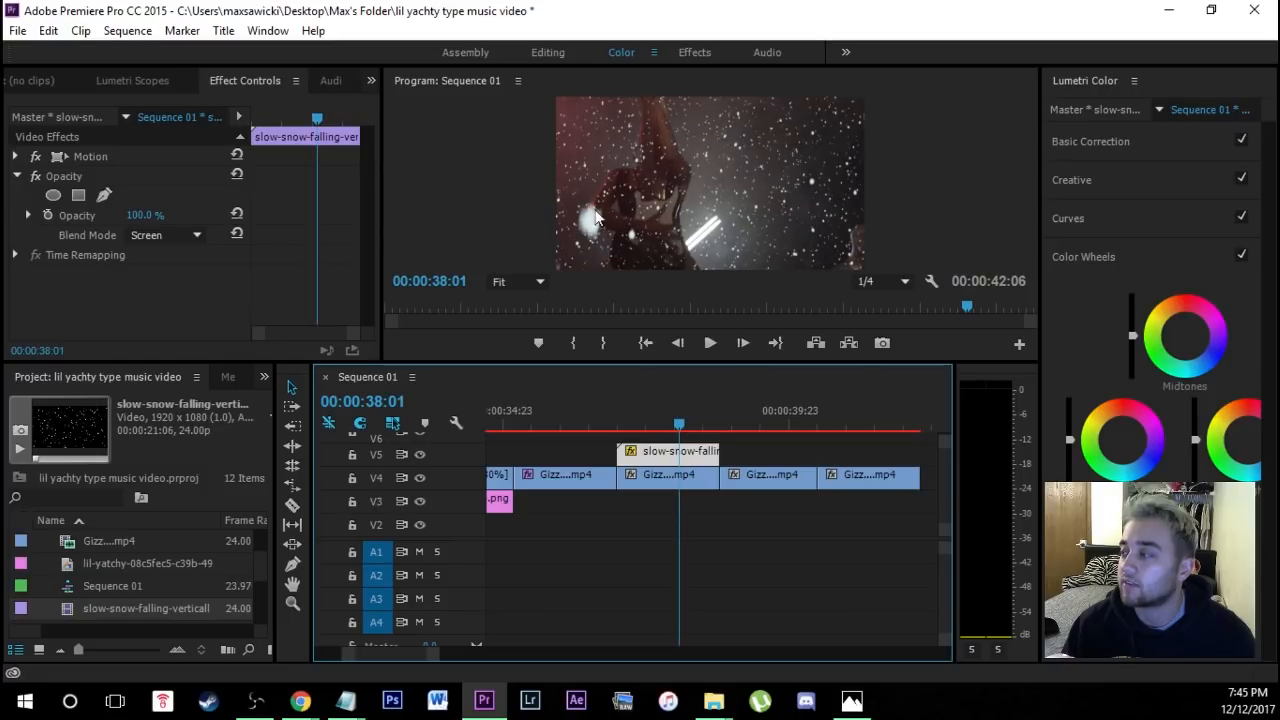
click(669, 422)
drag(669, 421, 659, 411)
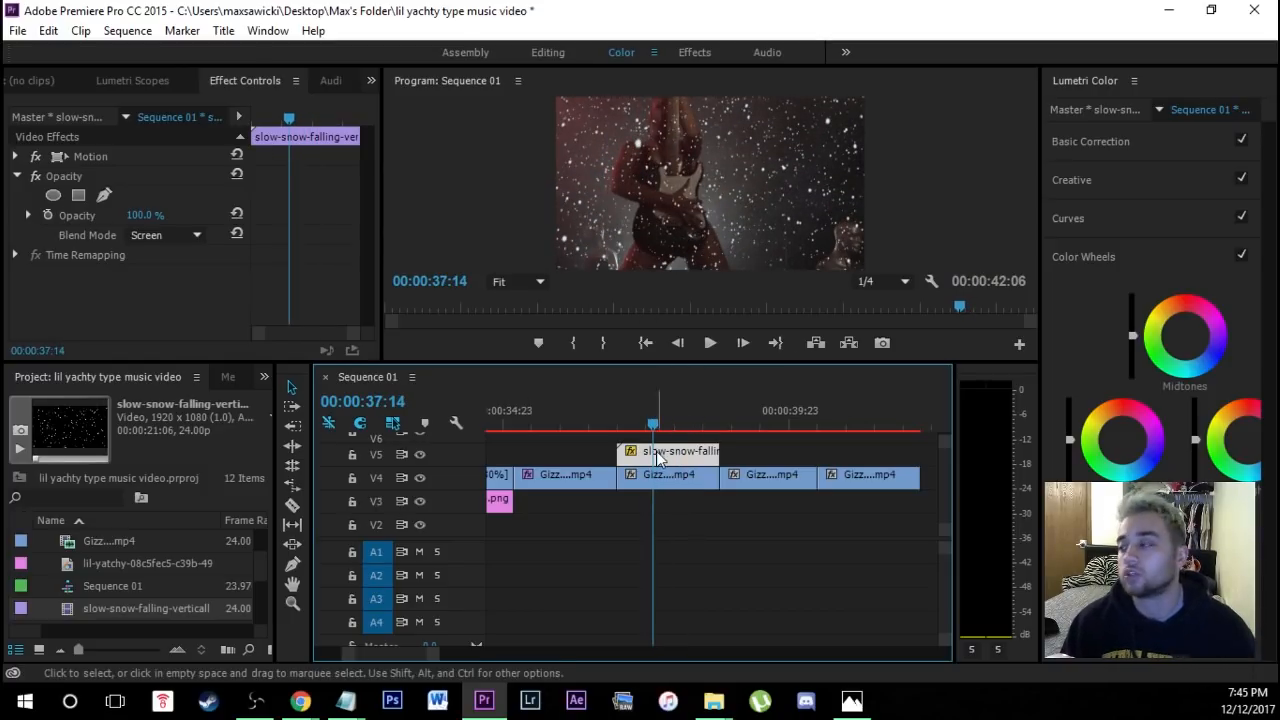
right_click(658, 452)
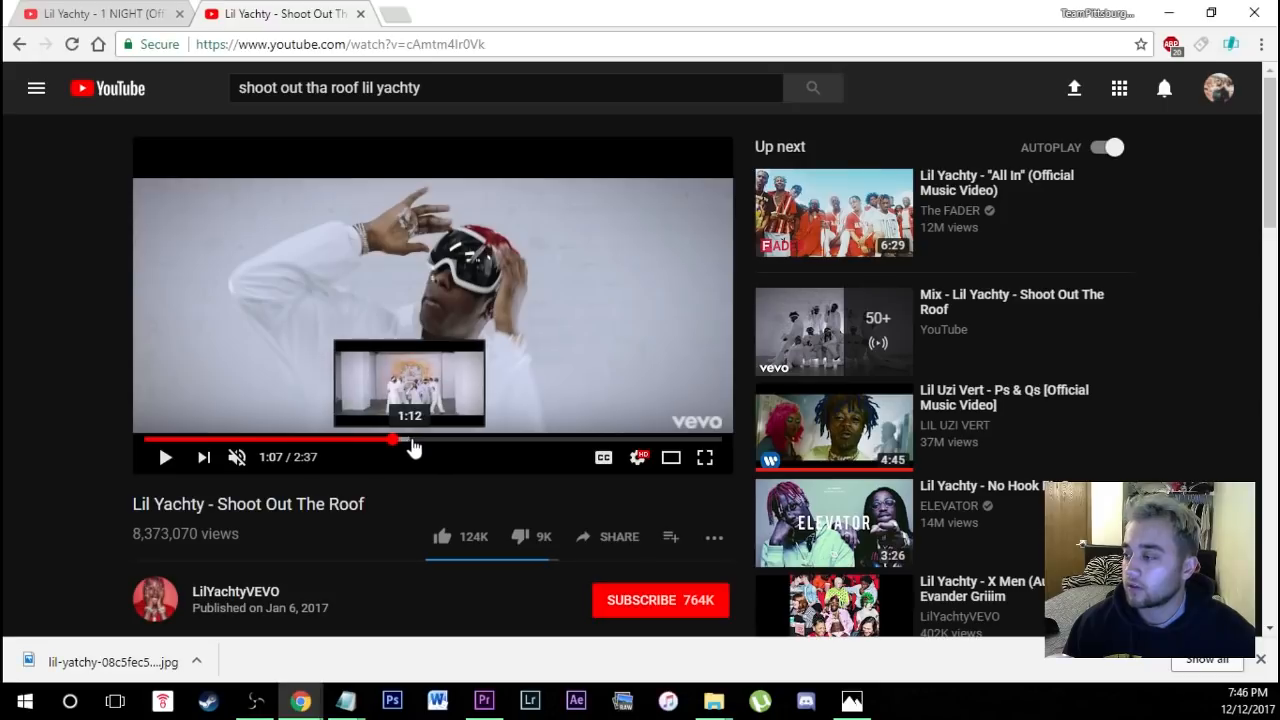
Play and scrub the Lil Yachty "Shoot Out The Roof" video on YouTube around 1:13 to 1:17 to examine the reference effect
click(414, 446)
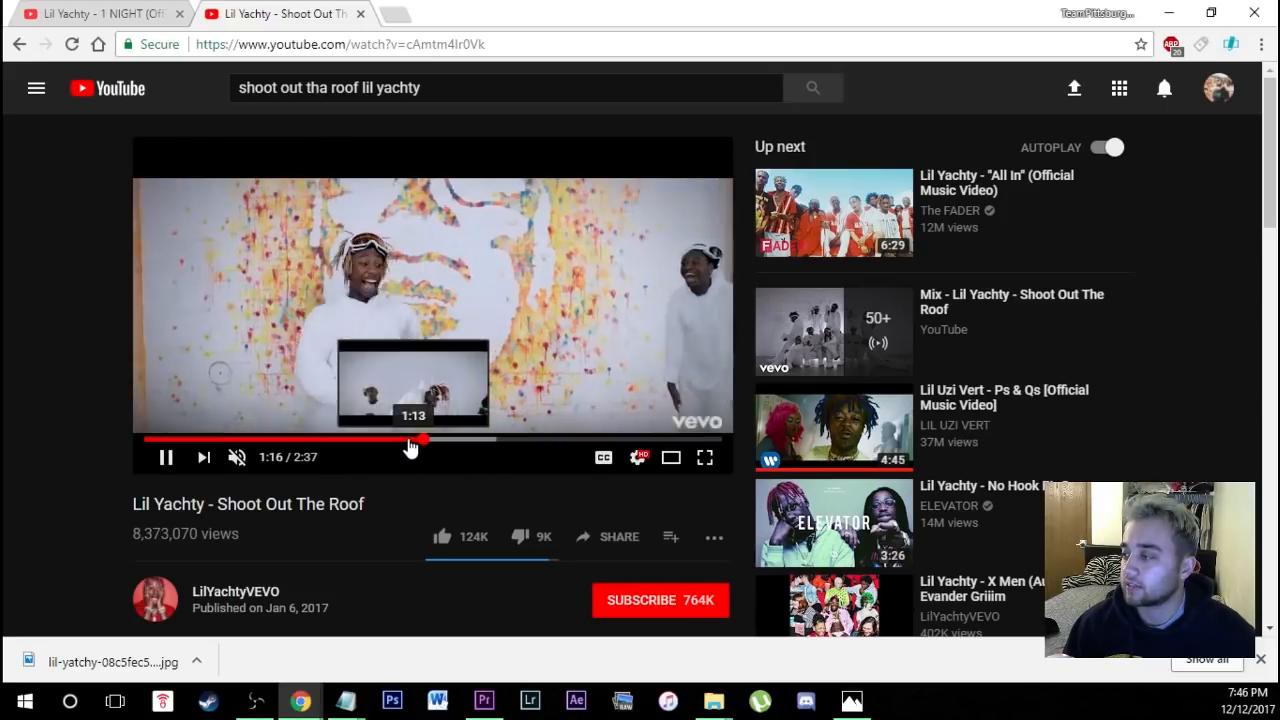
click(410, 445)
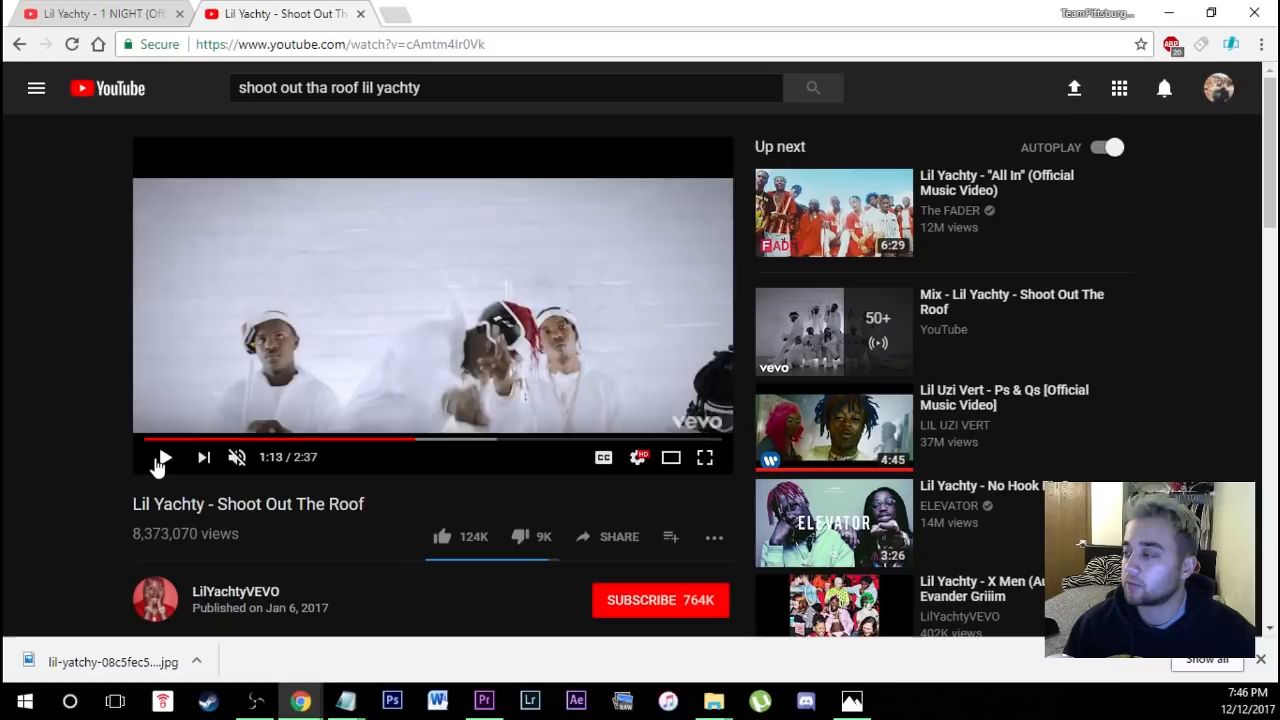
click(164, 458)
click(410, 442)
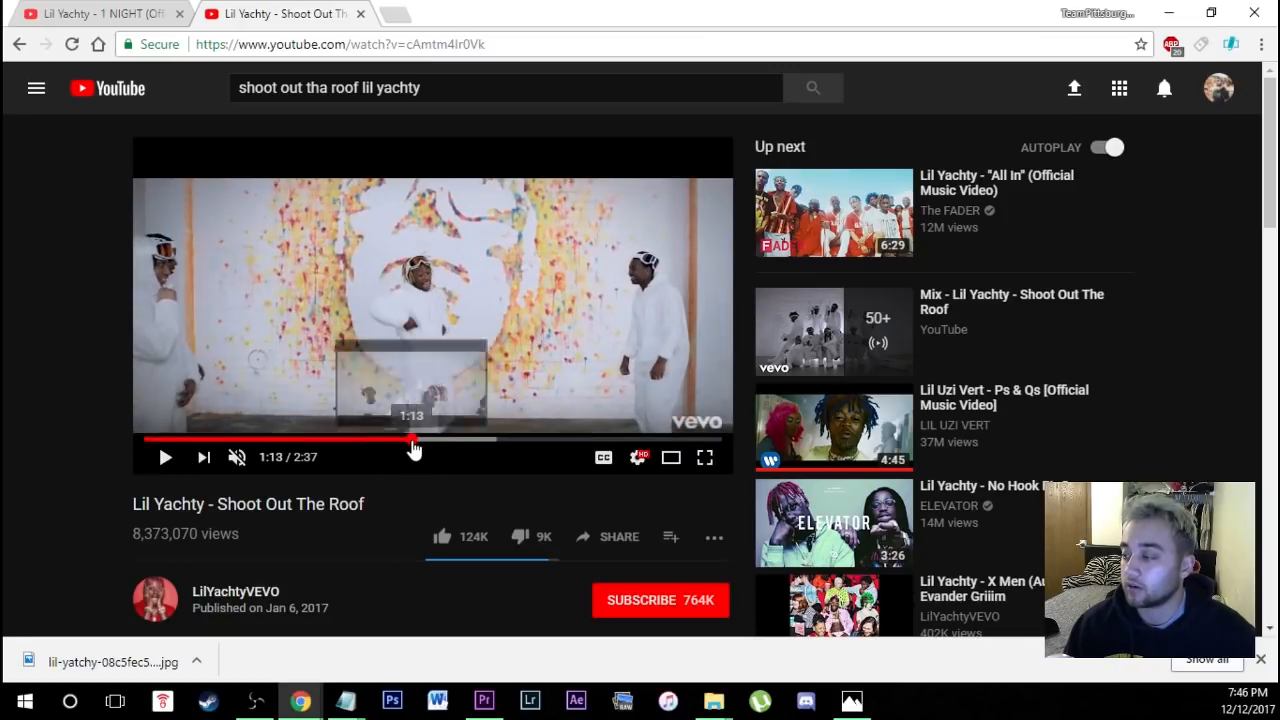
click(428, 450)
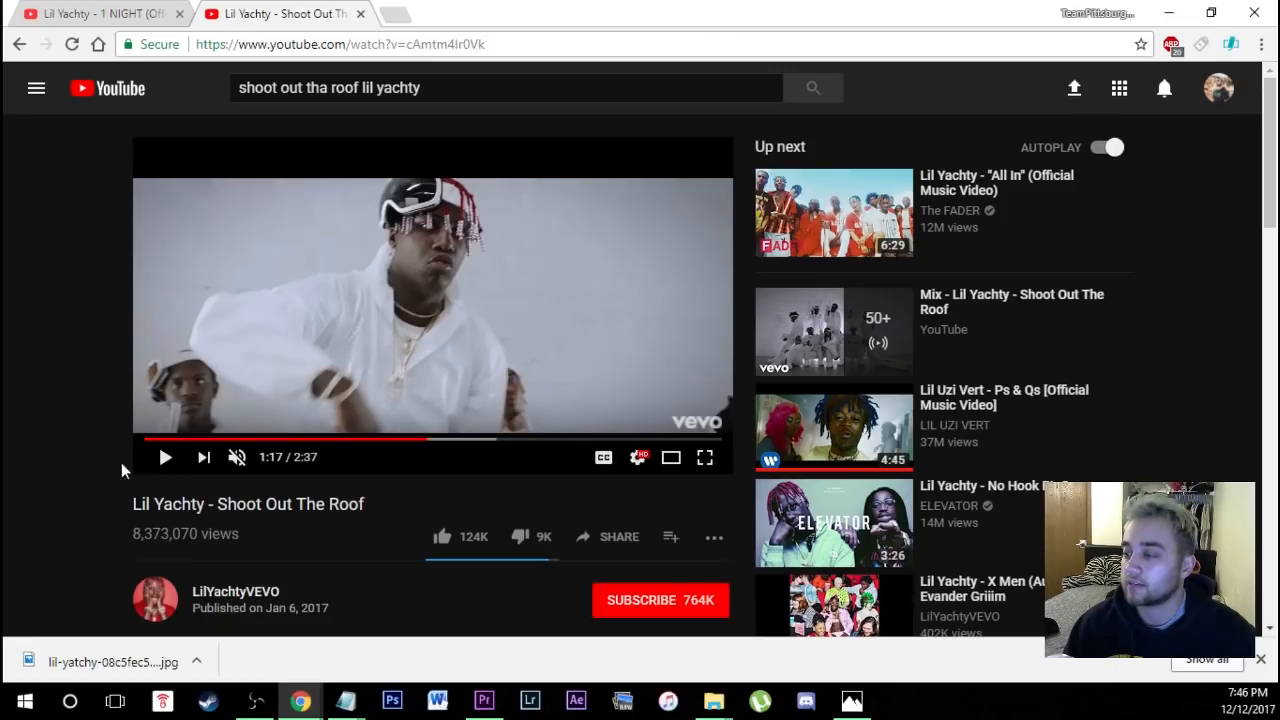
click(165, 457)
click(165, 457)
Return to Premiere Pro and duplicate the guitarist clip following the snow section onto V5 and V6, stacked directly above the original
key(alt+Tab)
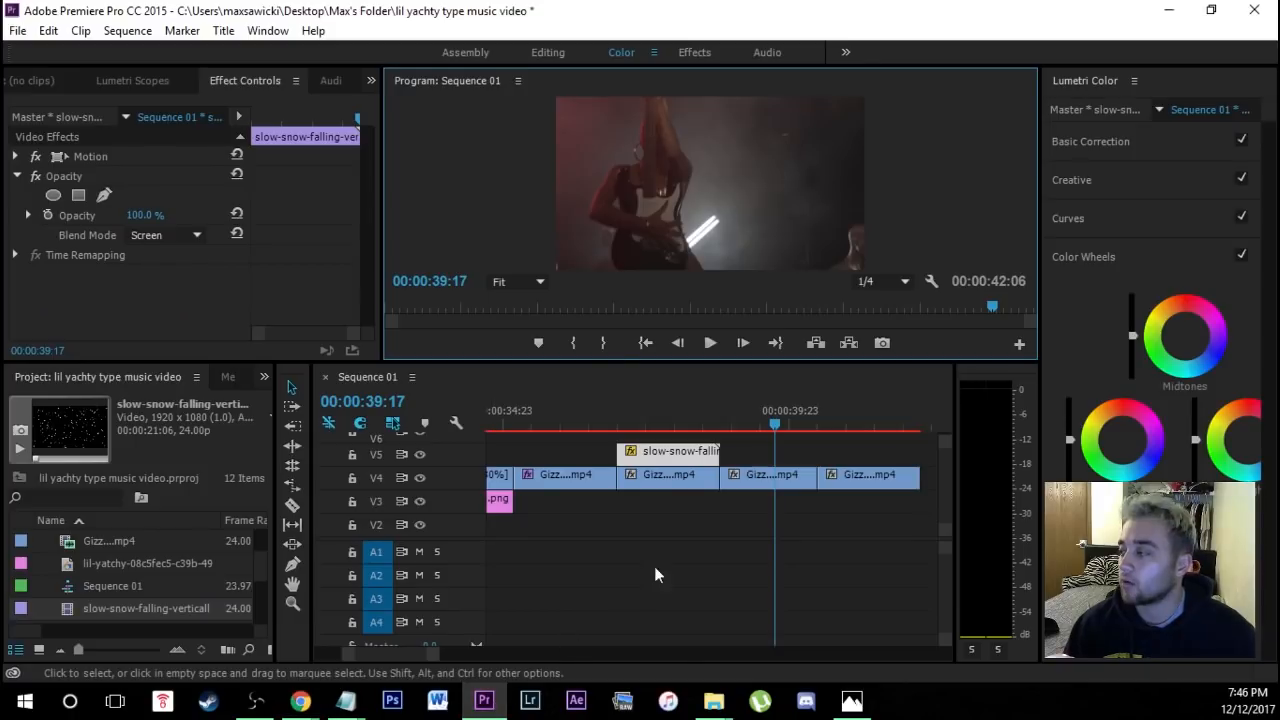
click(805, 456)
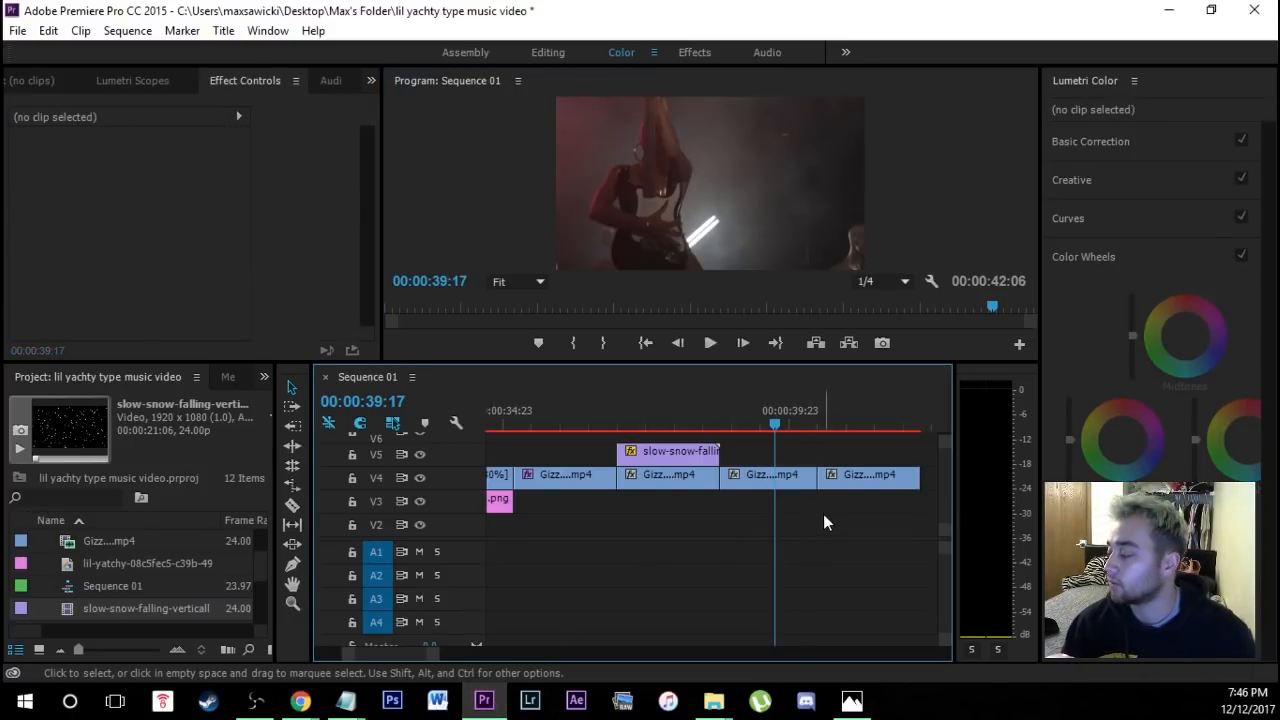
scroll(823, 521, up, 2)
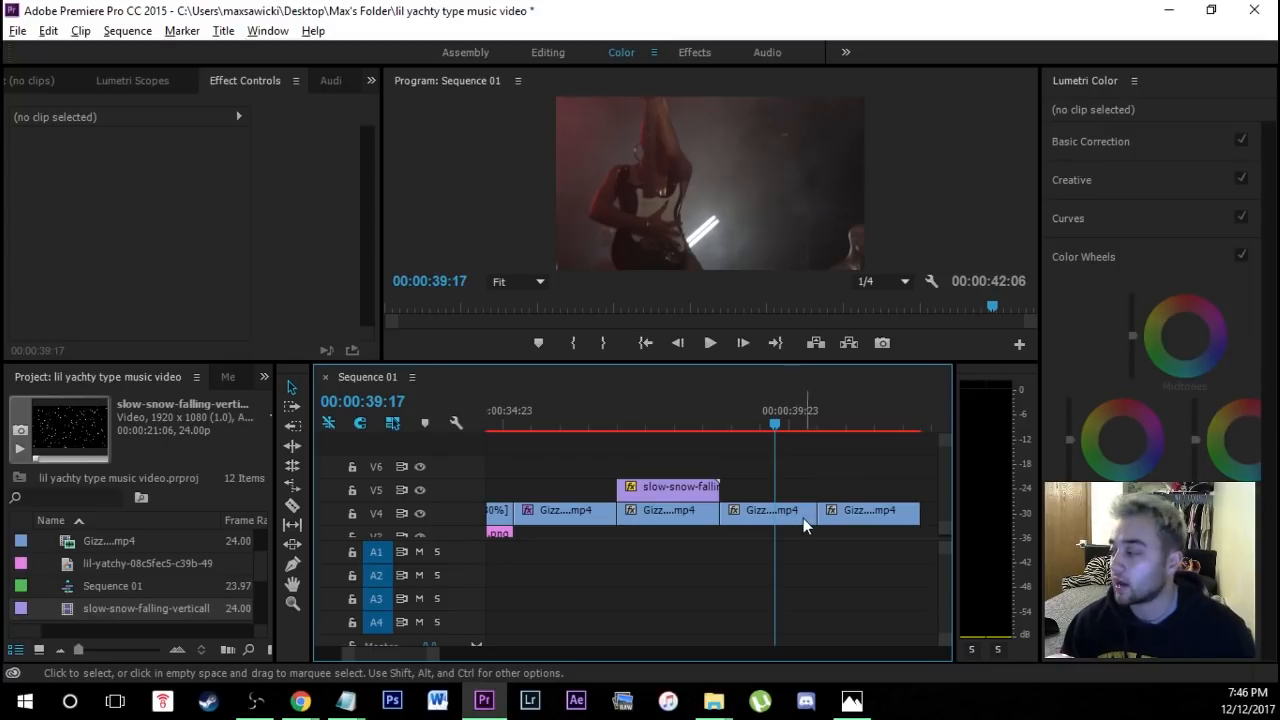
drag(785, 514, 785, 466)
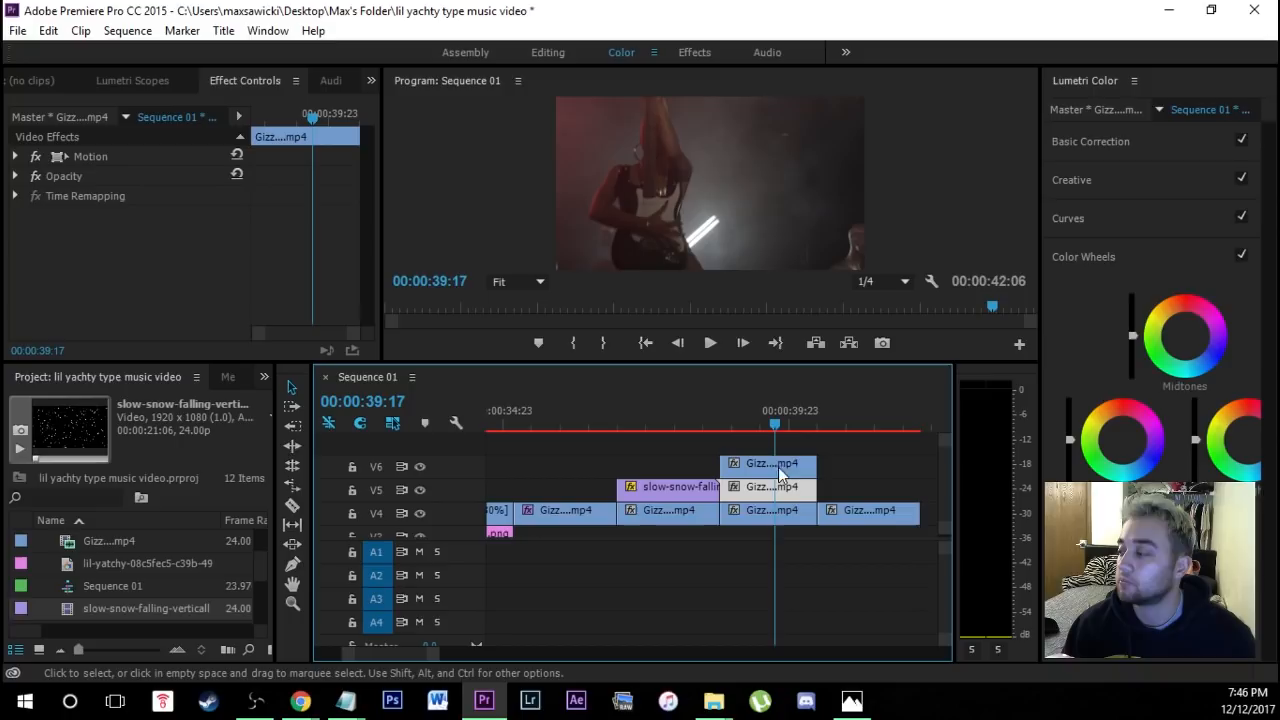
click(889, 465)
scroll(845, 472, down, 1)
scroll(843, 471, up, 2)
Find the Arithmetic effect and apply it to all three stacked guitarist clips on V4, V5 and V6
click(264, 376)
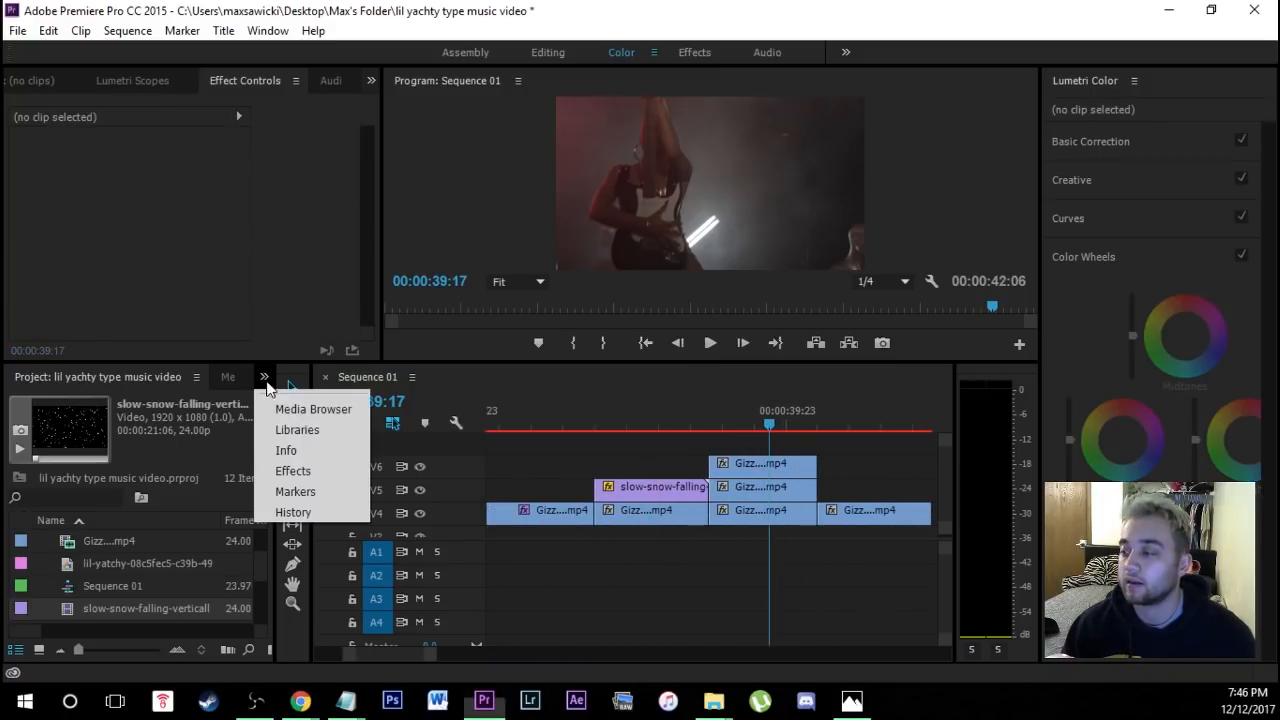
click(279, 470)
click(33, 401)
text(arith)
drag(82, 528, 752, 510)
drag(110, 518, 650, 511)
drag(83, 525, 677, 513)
Set the Arithmetic operator to Max and raise the Red Value on the V4 guitarist clip
scroll(80, 214, down, 1)
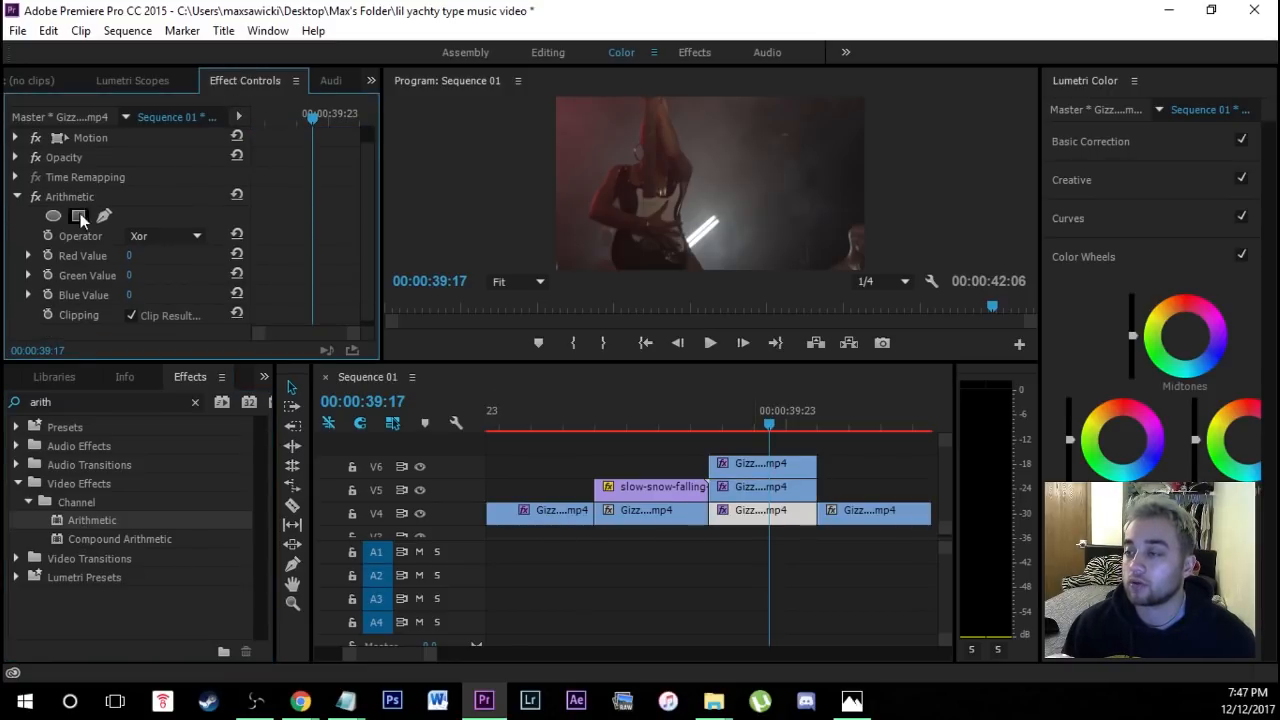
click(181, 236)
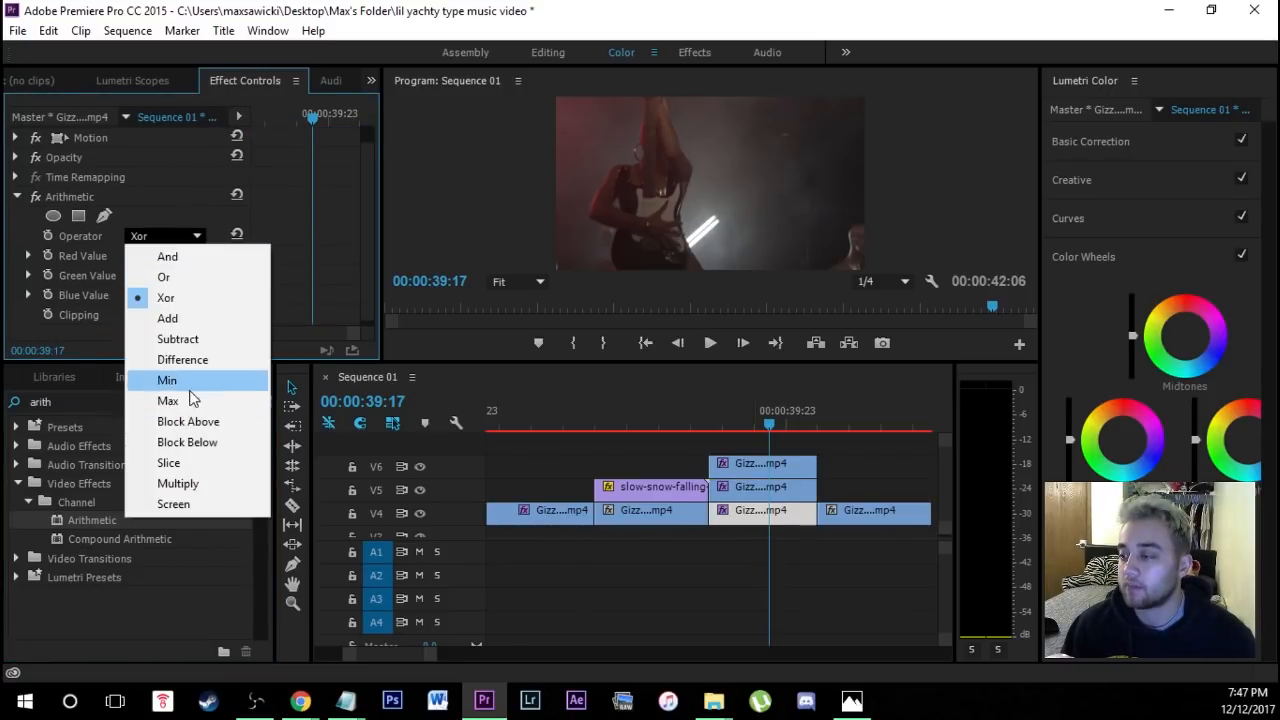
click(155, 399)
drag(129, 255, 150, 255)
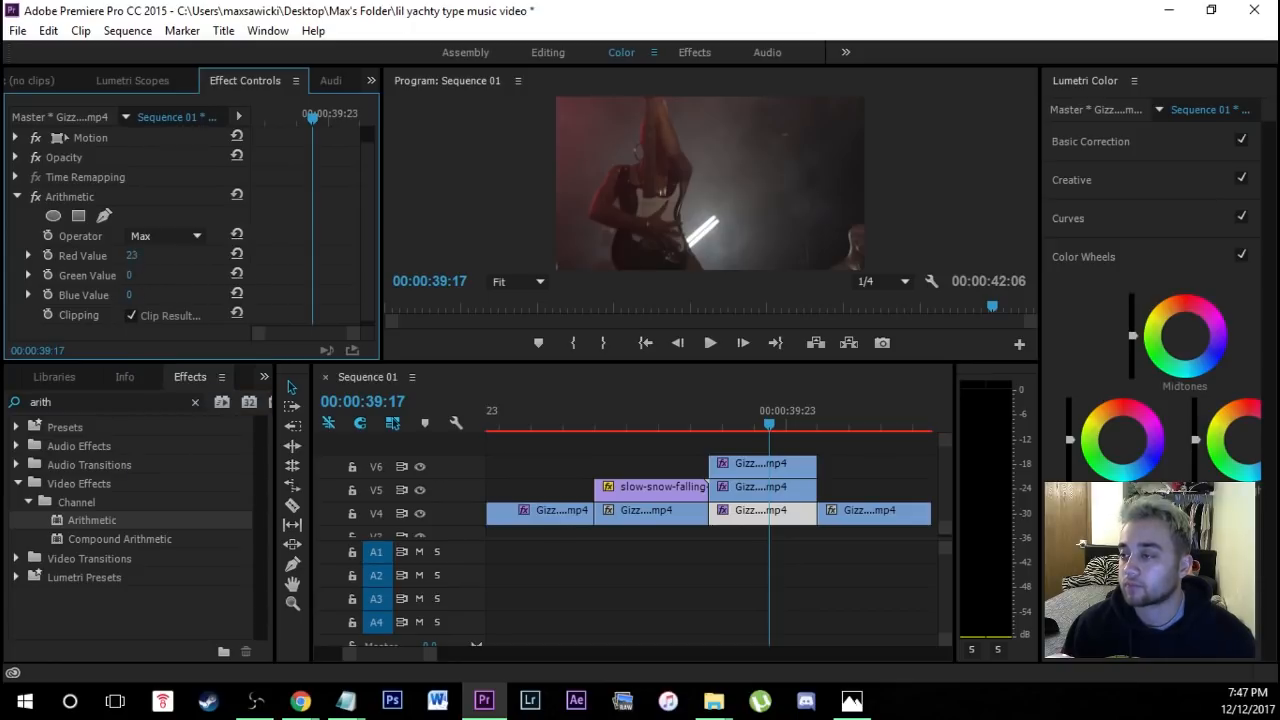
On the V5 guitarist clip, set the Arithmetic operator to Max and the Green Value to 255
click(779, 490)
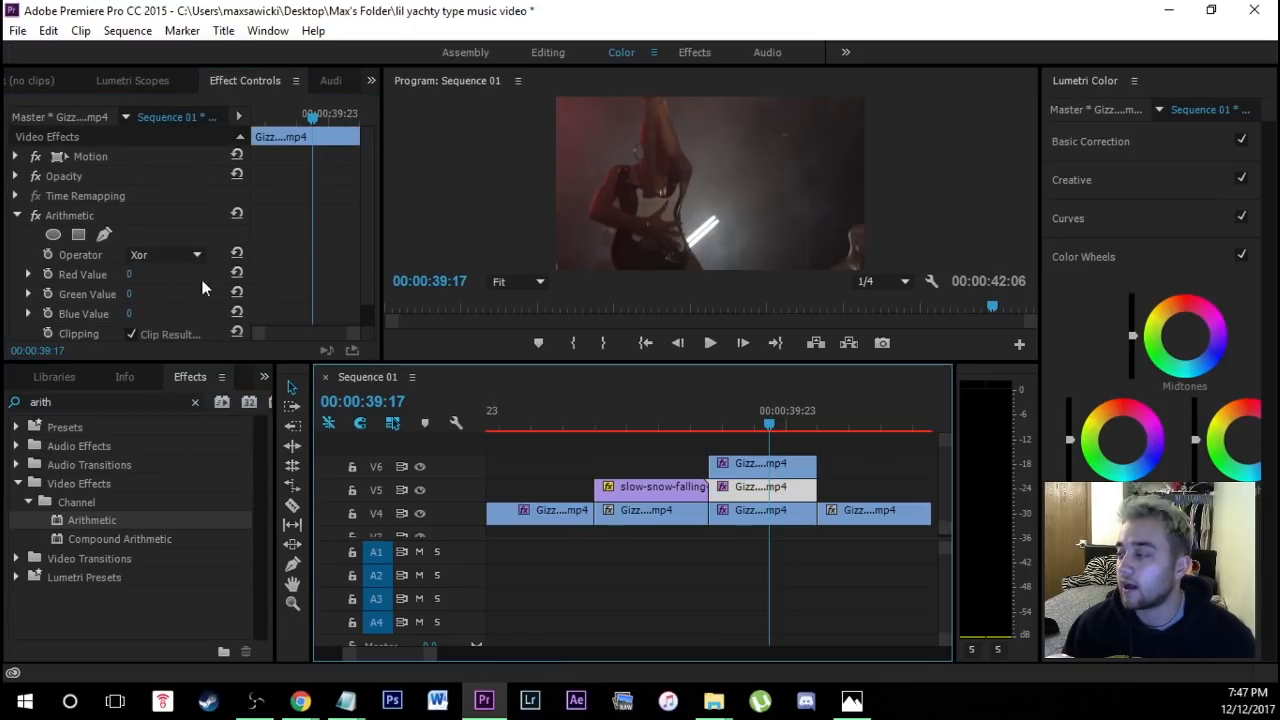
click(165, 255)
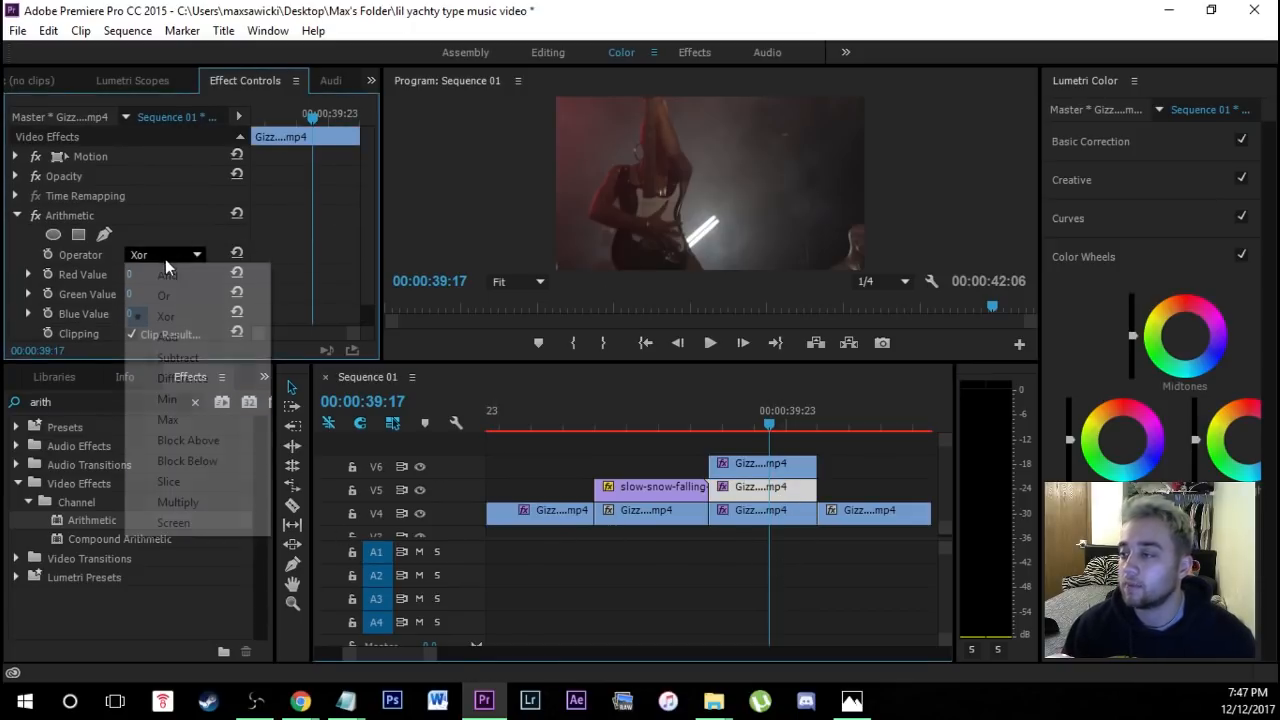
click(190, 416)
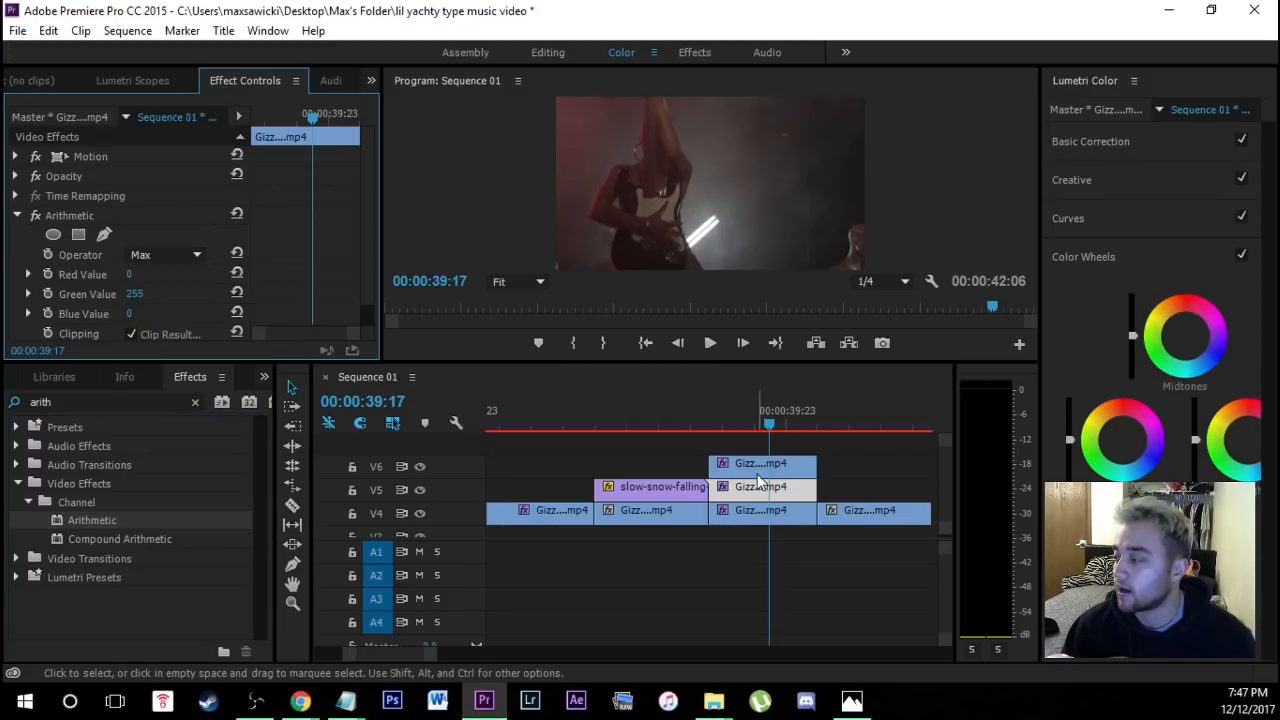
On the V6 guitarist clip, set the Arithmetic operator to Max and the Blue Value to 255
click(760, 465)
click(165, 255)
click(190, 416)
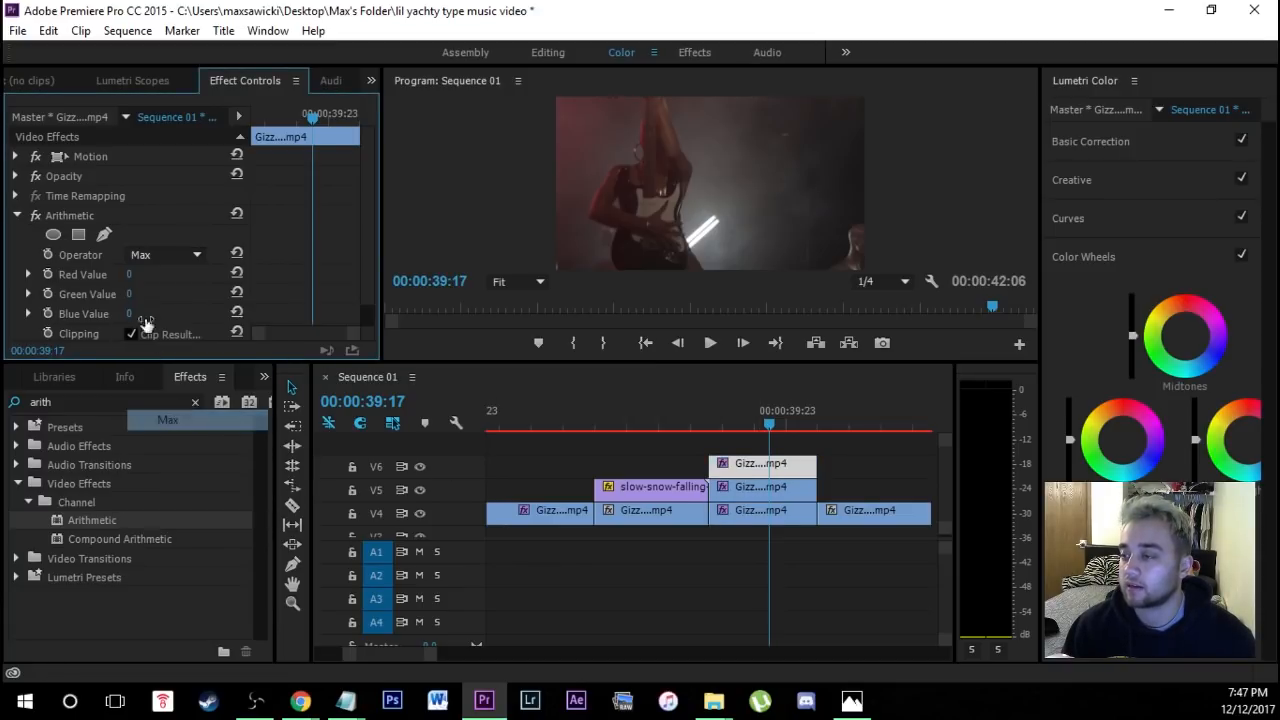
drag(127, 314, 180, 314)
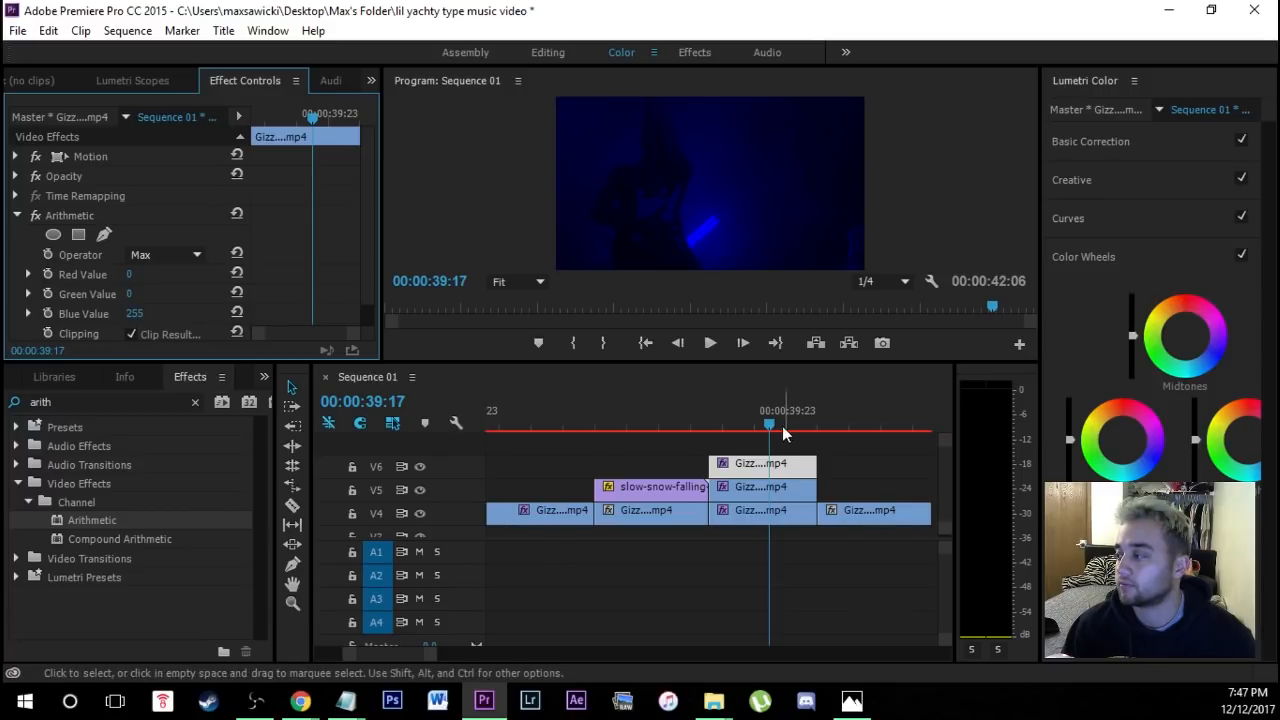
Go to 00:00:39:06 and set the V6 guitarist clip's opacity blend mode to Linear Dodge (Add)
click(740, 430)
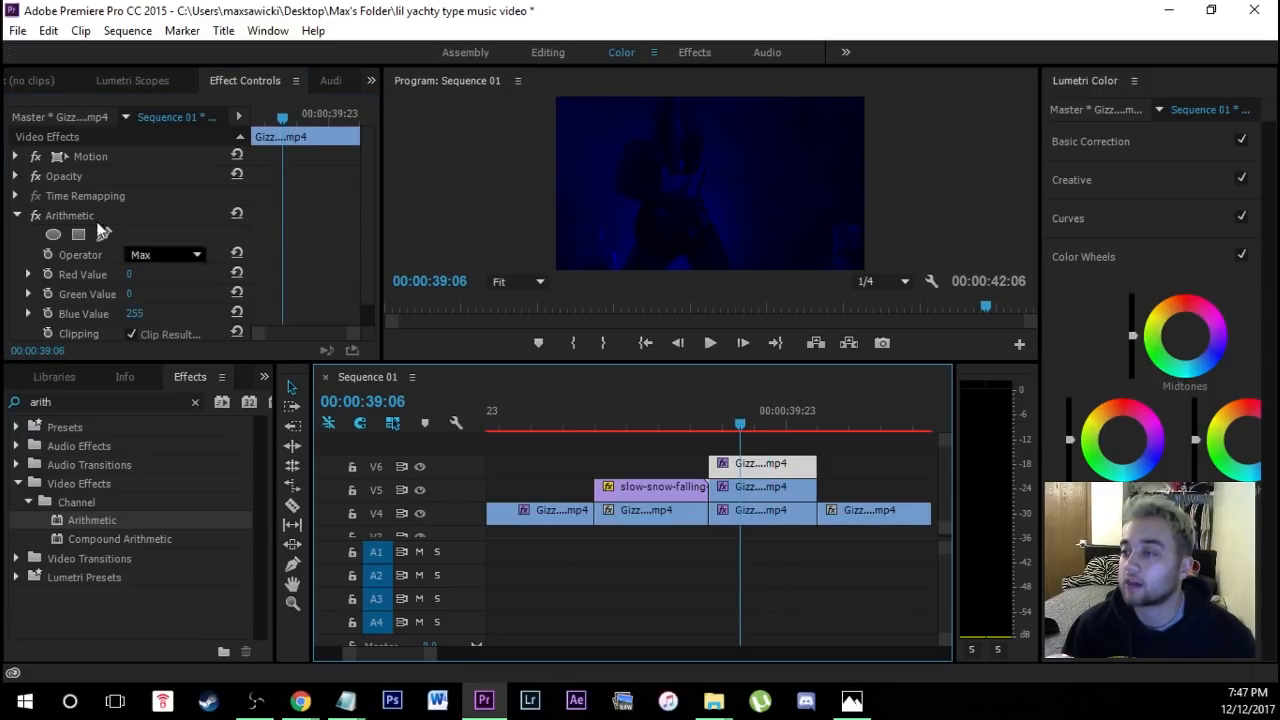
click(14, 176)
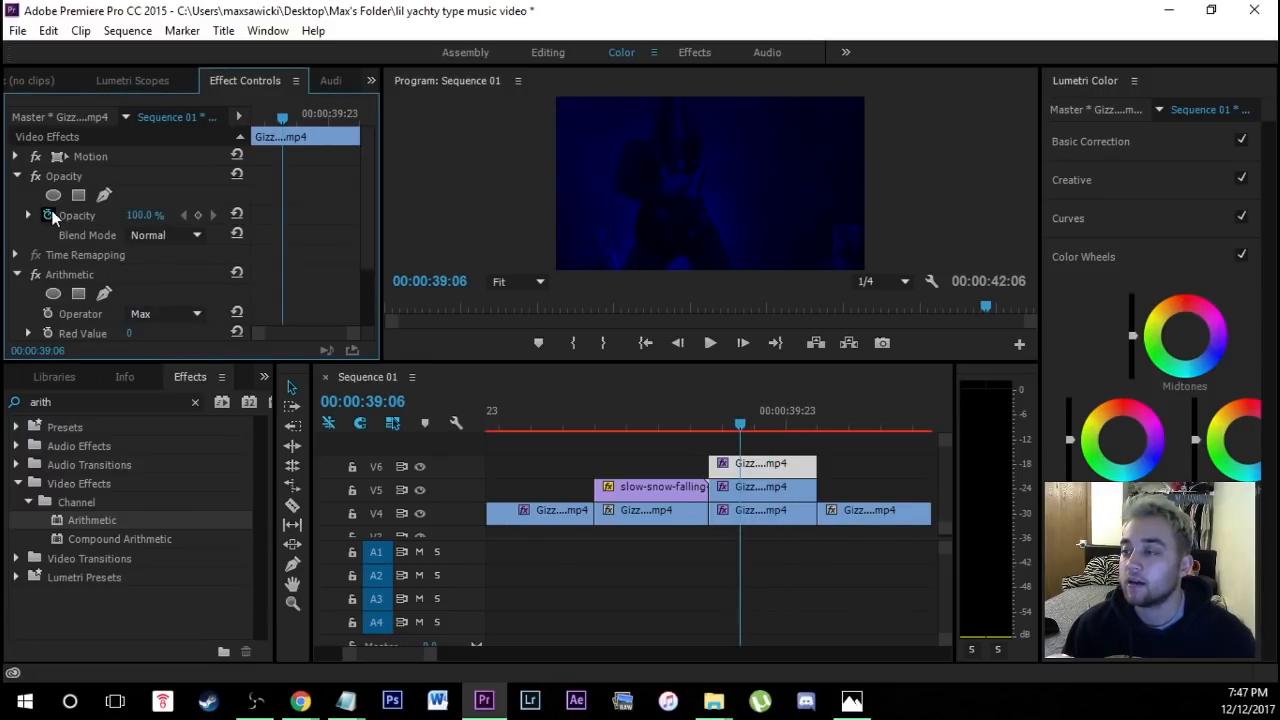
click(165, 234)
click(273, 317)
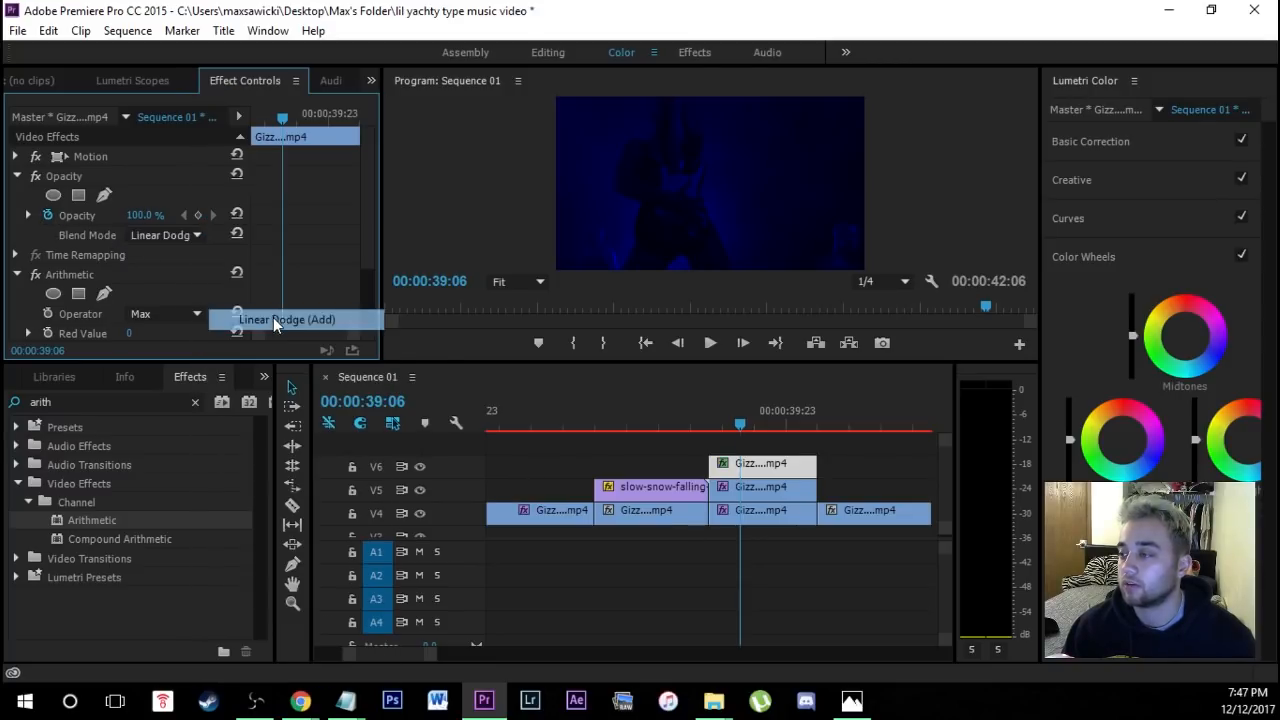
Set the V5 guitarist clip's opacity blend mode to Linear Dodge (Add)
click(769, 483)
click(16, 156)
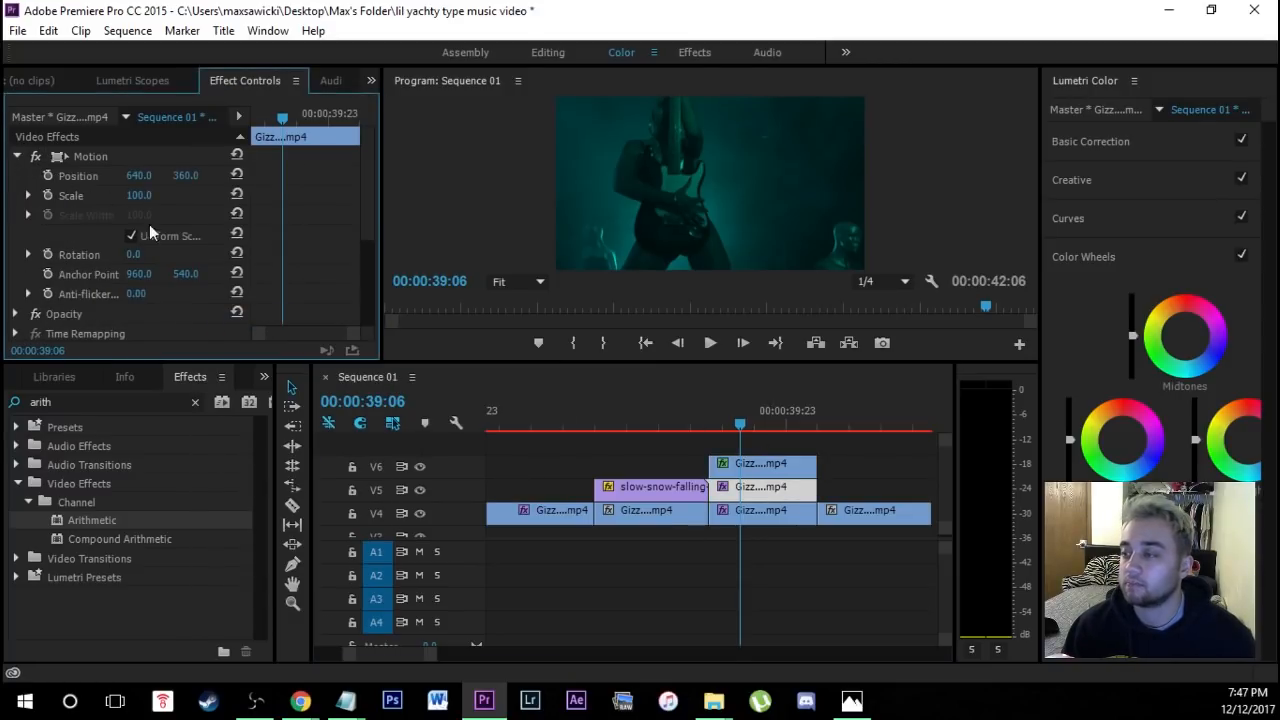
scroll(80, 258, down, 1)
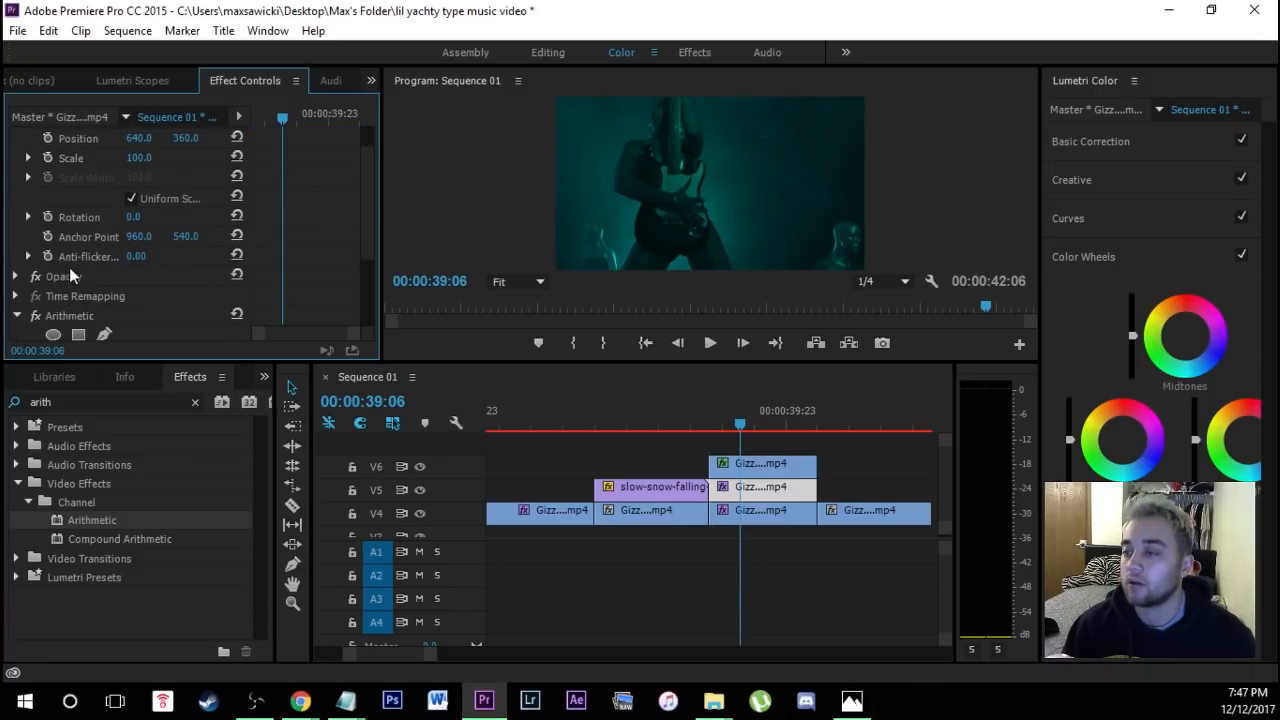
click(14, 277)
scroll(212, 296, down, 1)
click(165, 294)
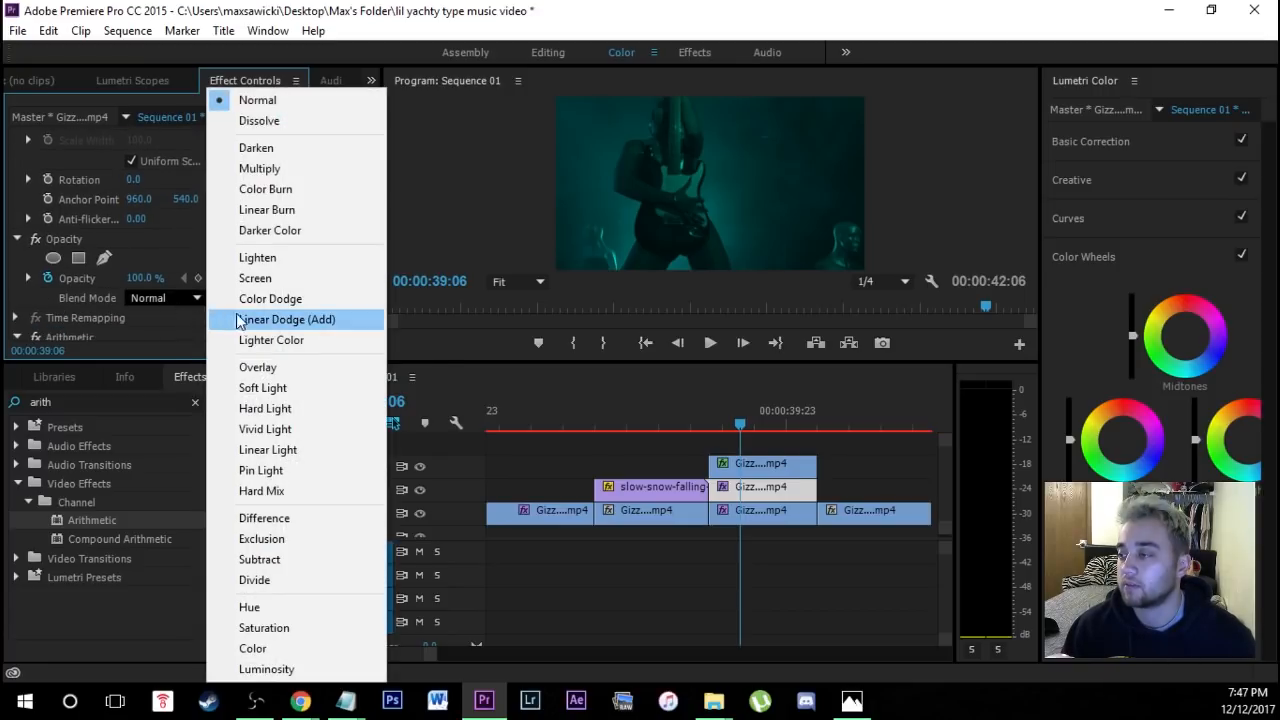
click(238, 317)
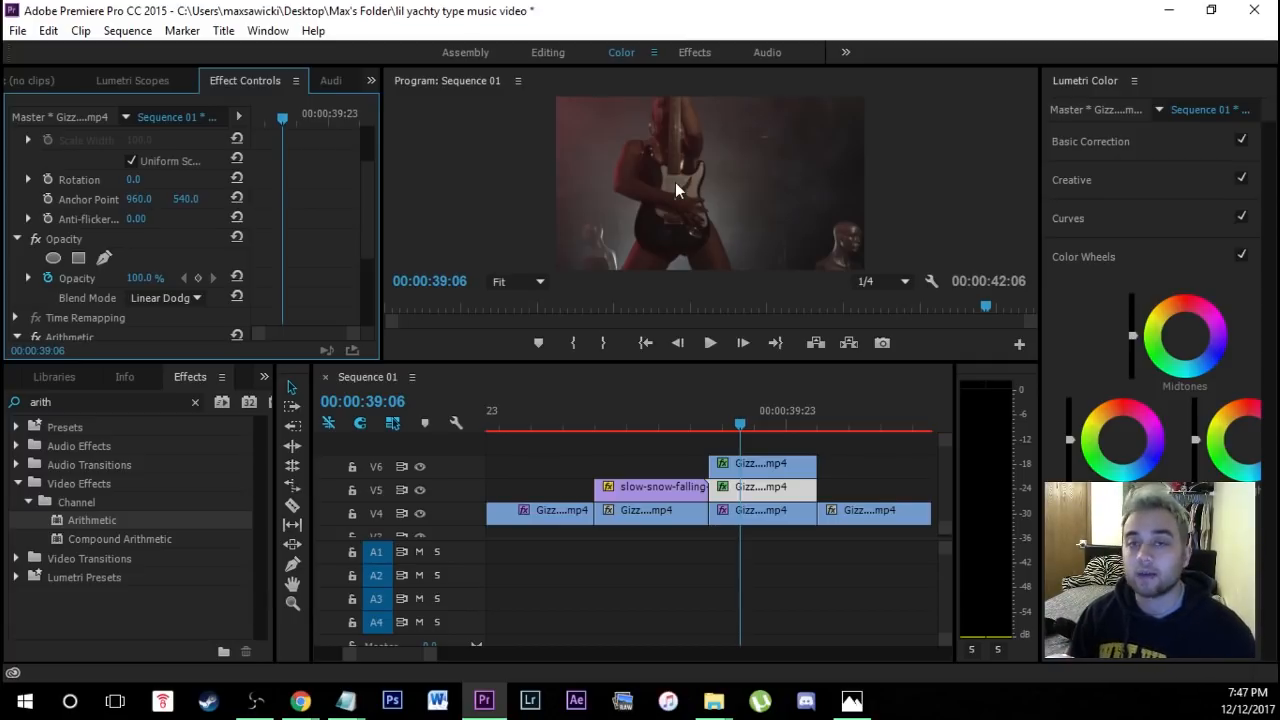
Search the effects for the custom presets by their creator's name and look through the list down to the RGB Split presets
click(195, 402)
text(max novak)
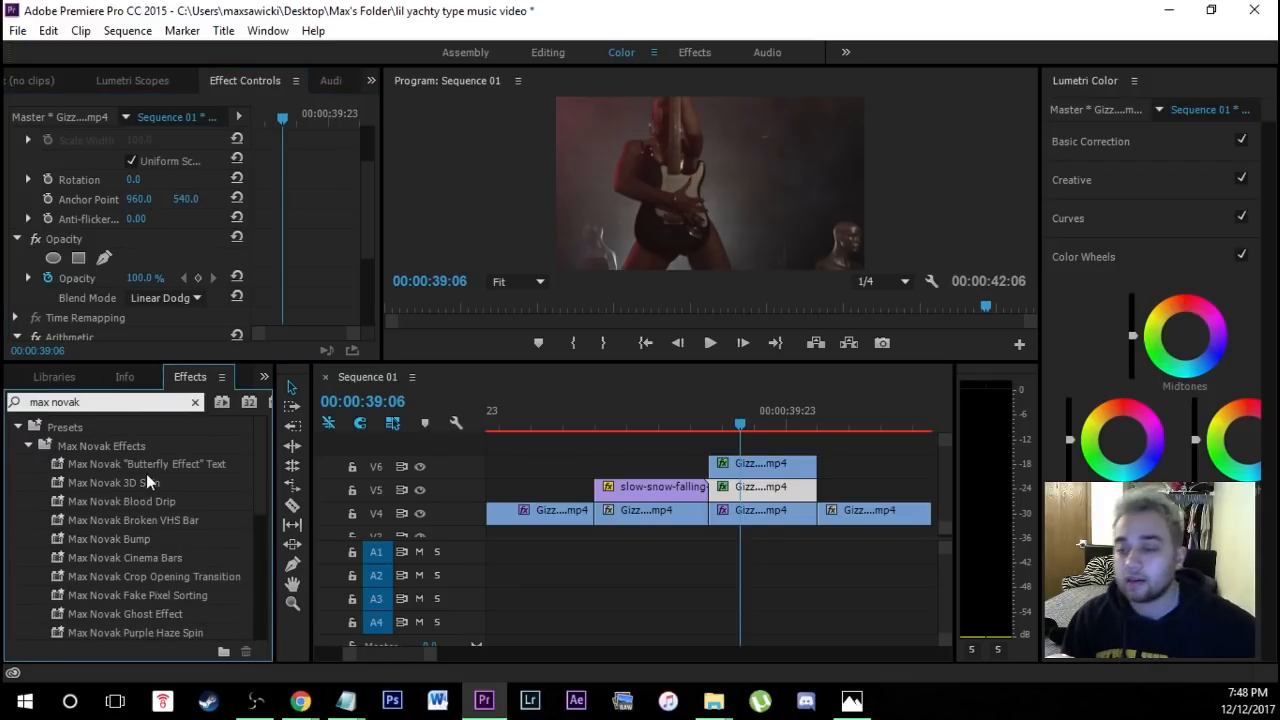
scroll(167, 535, down, 6)
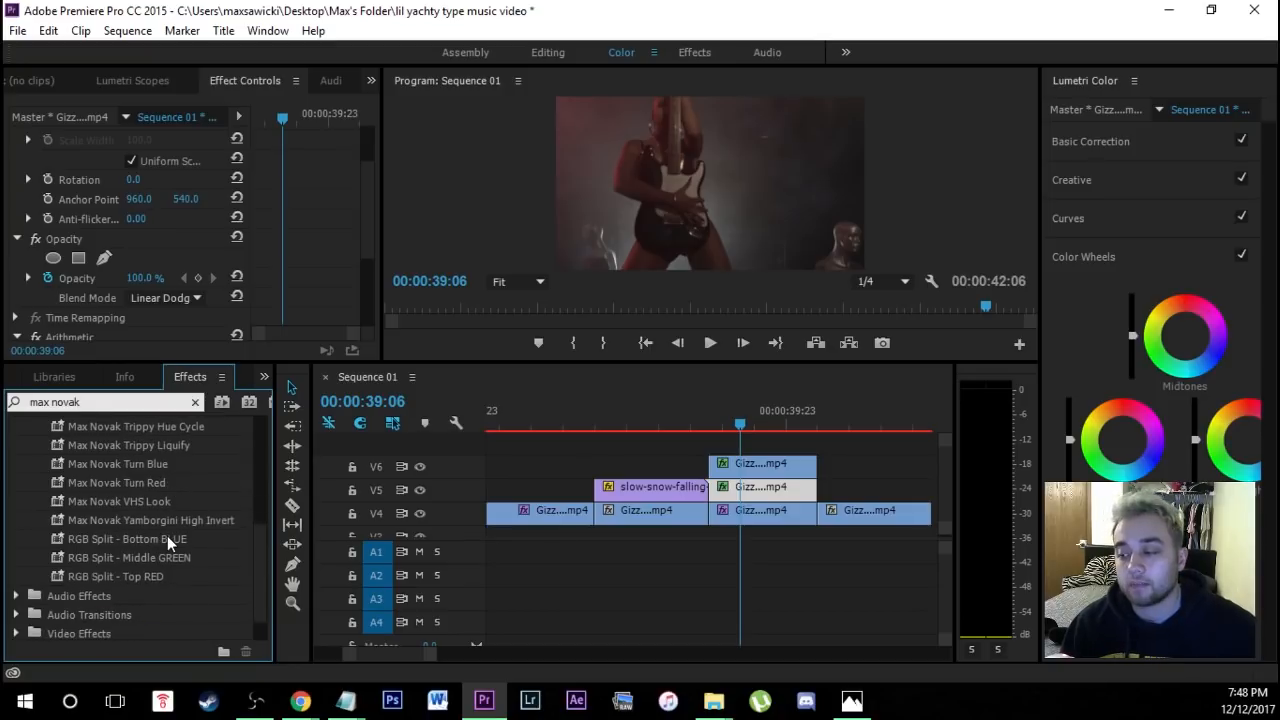
click(80, 537)
click(76, 557)
click(72, 577)
click(125, 614)
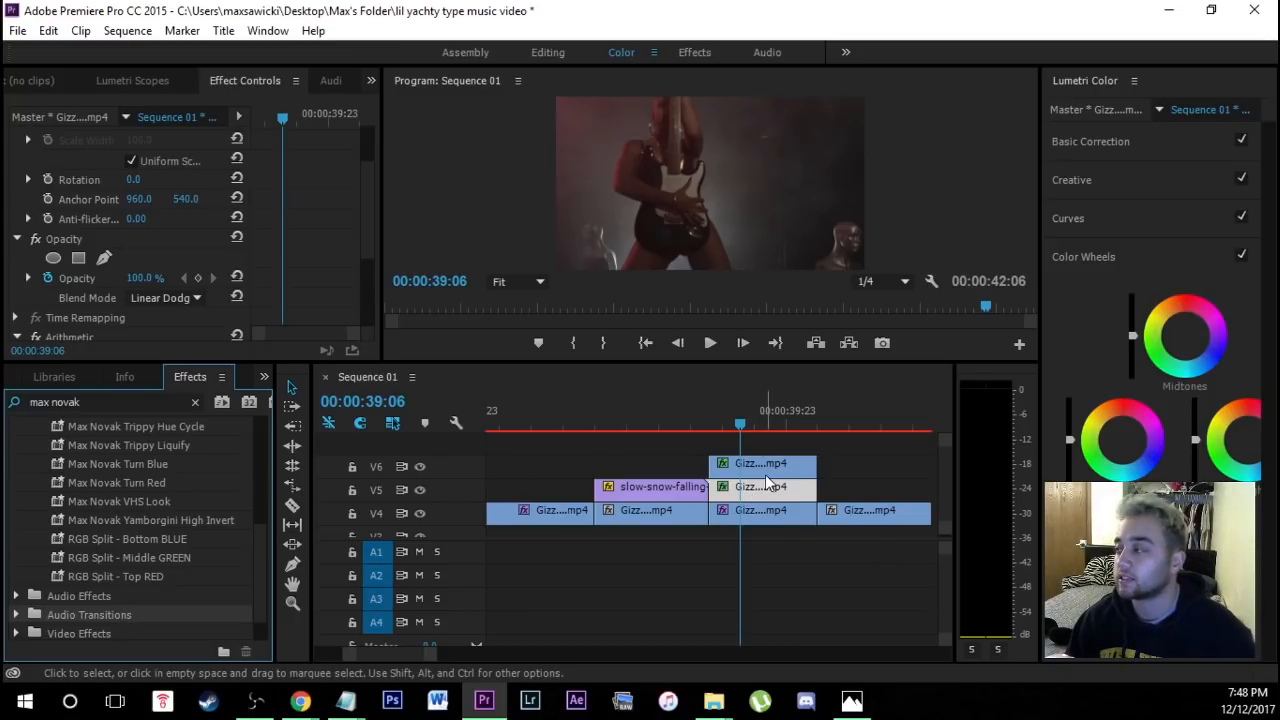
click(784, 554)
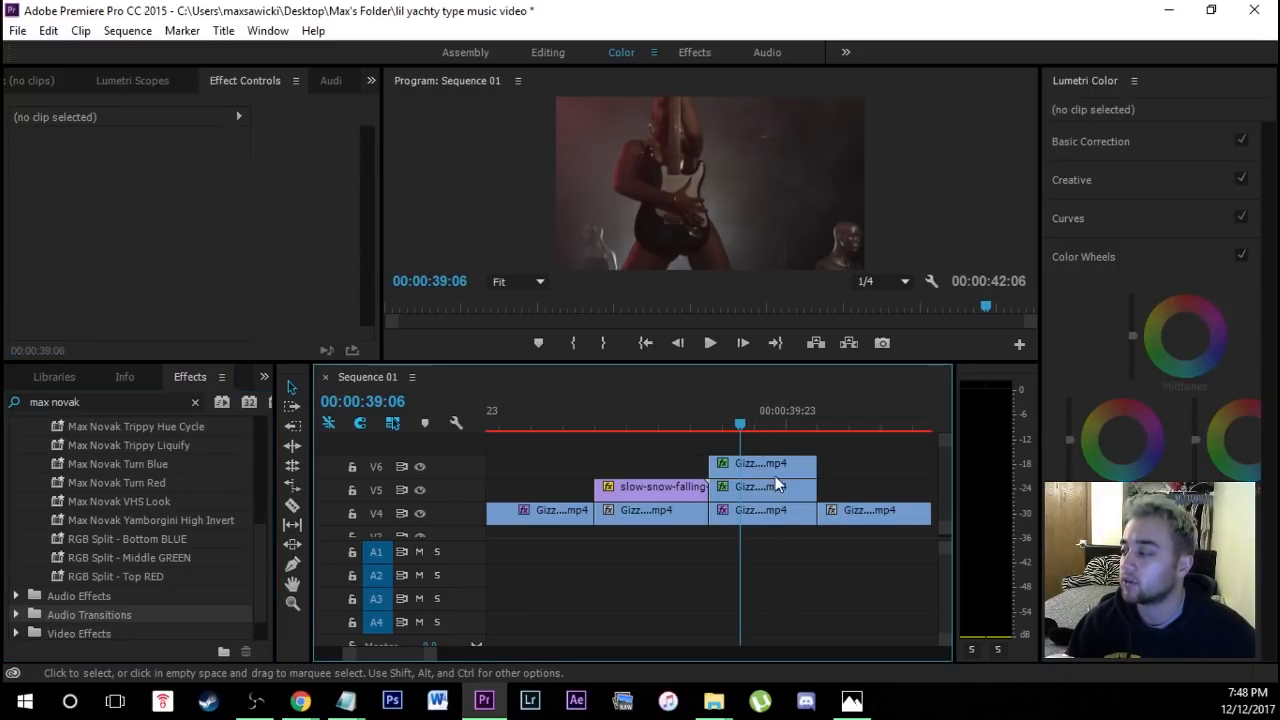
Set the V6 guitarist clip's Motion scale to 115
click(761, 470)
click(15, 157)
click(15, 157)
click(142, 196)
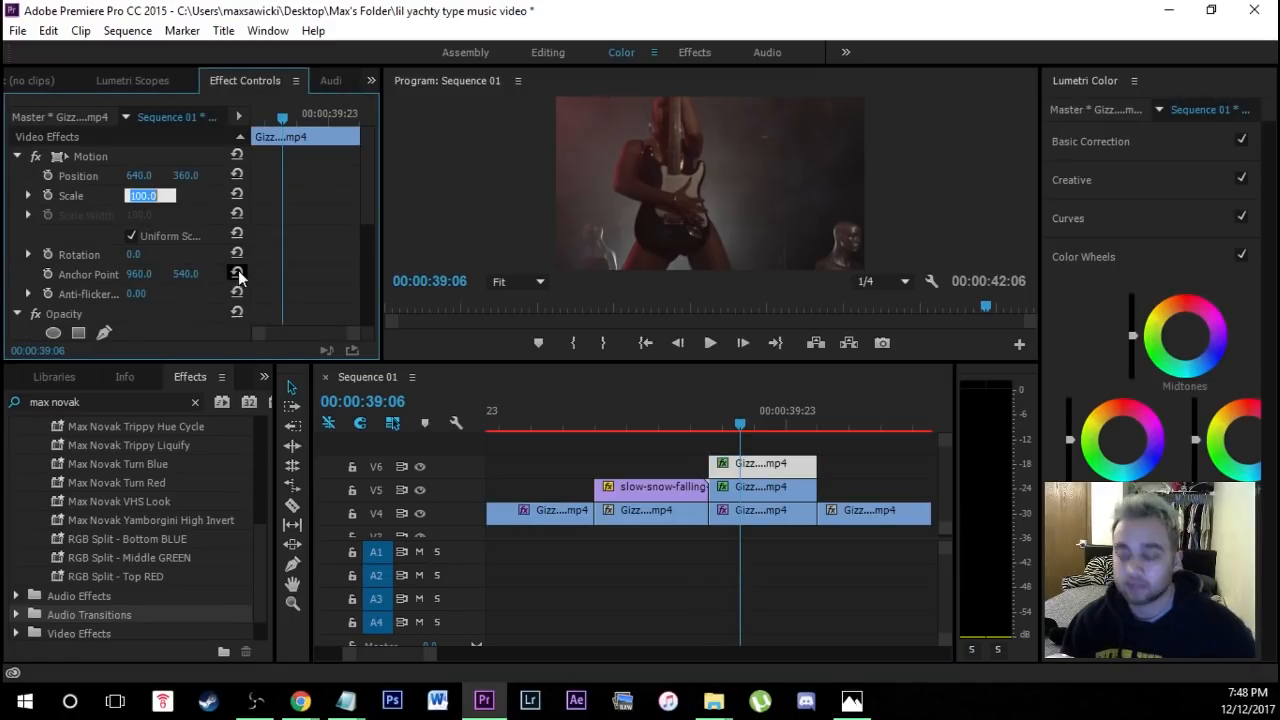
text(115)
key(Return)
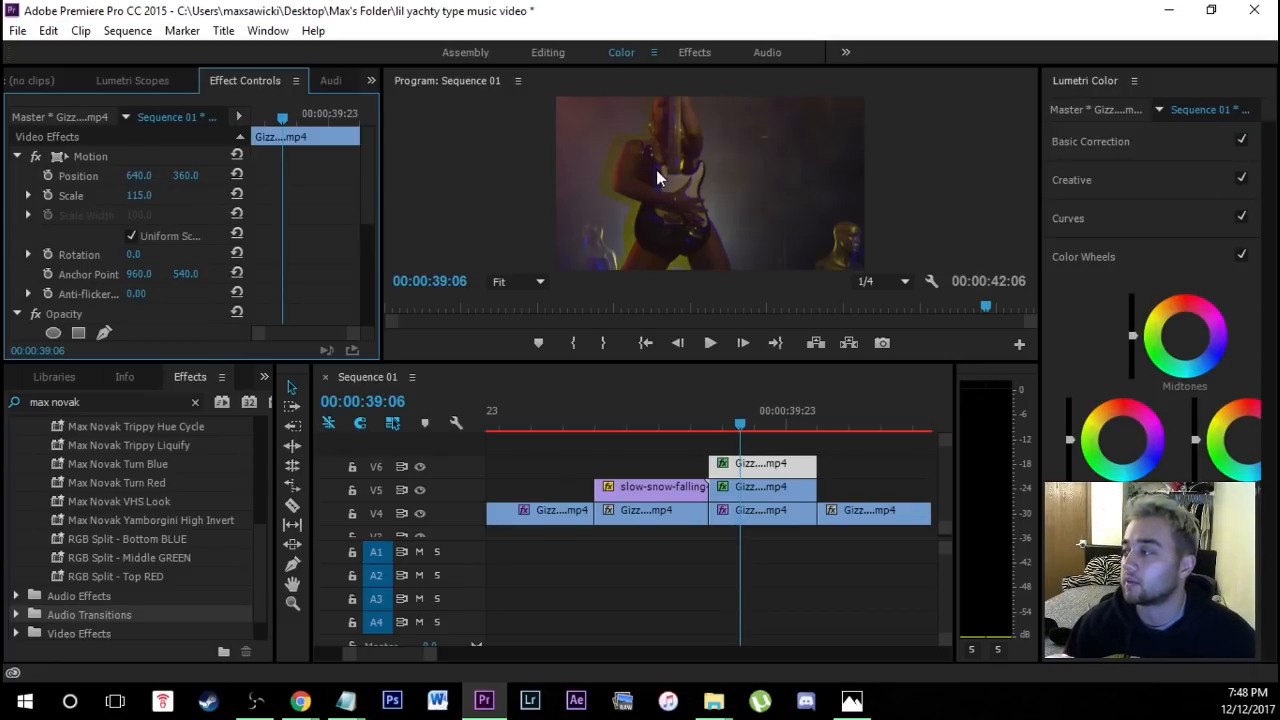
Set the V5 guitarist clip's Motion scale to 115
click(753, 488)
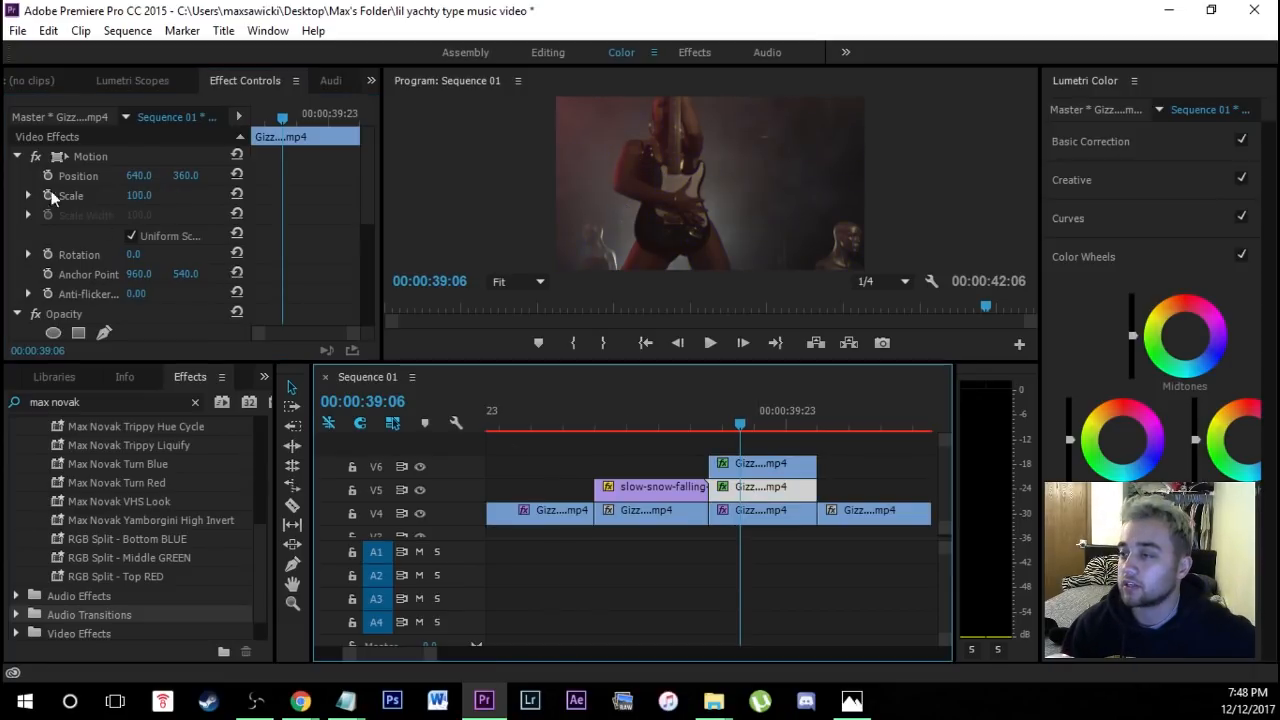
click(142, 196)
text(115)
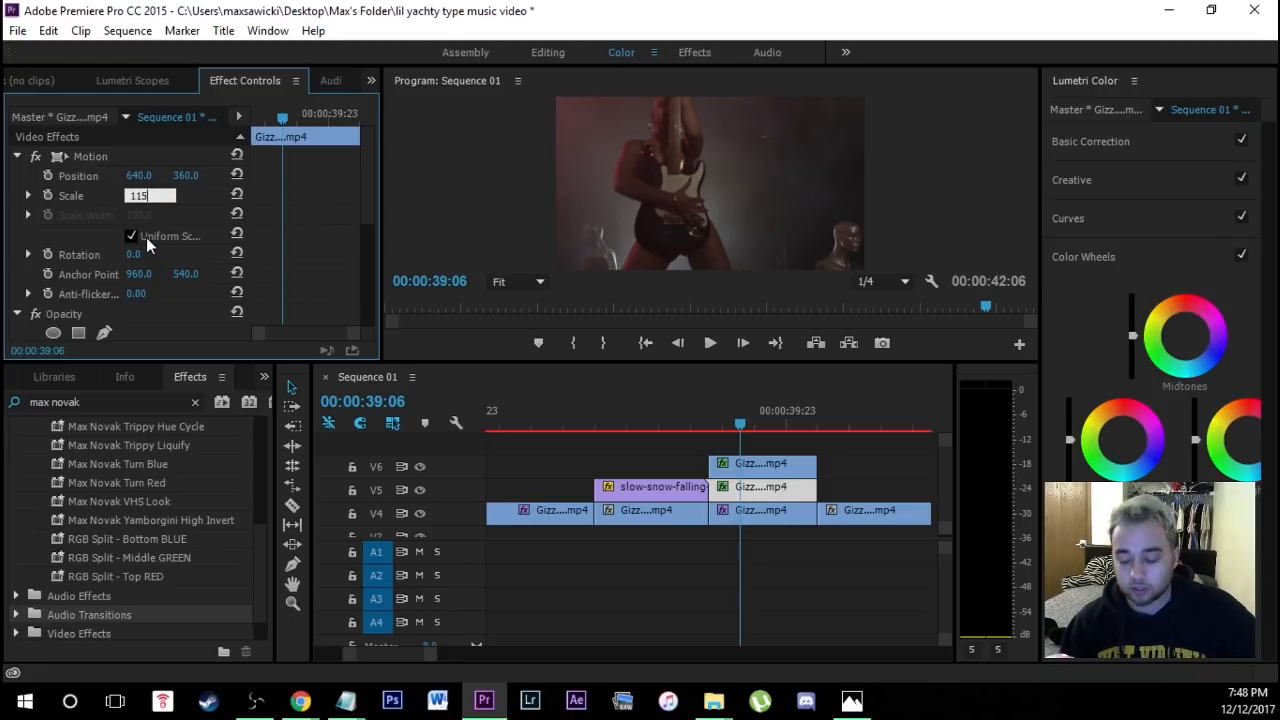
key(Return)
Go to 00:00:38:23 and start Position, Scale and Rotation keyframes on the V6 guitarist clip
click(730, 423)
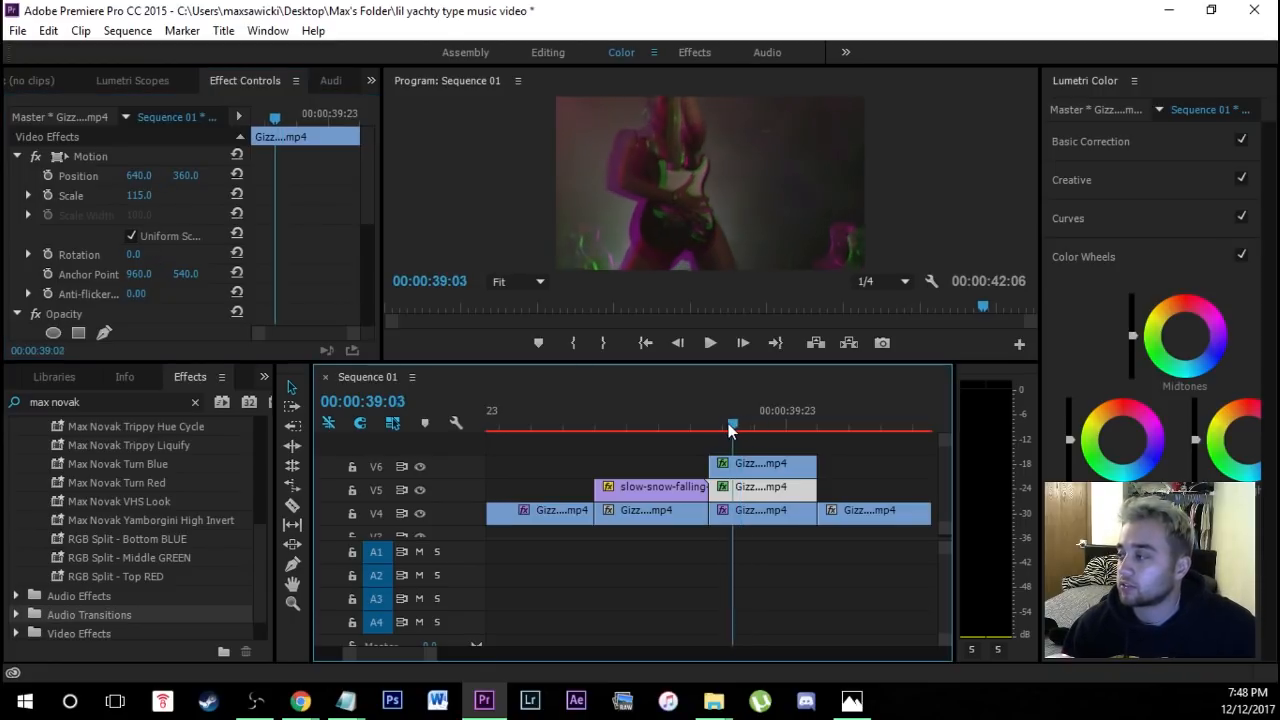
click(795, 464)
key(Left)
key(Left)
key(Left)
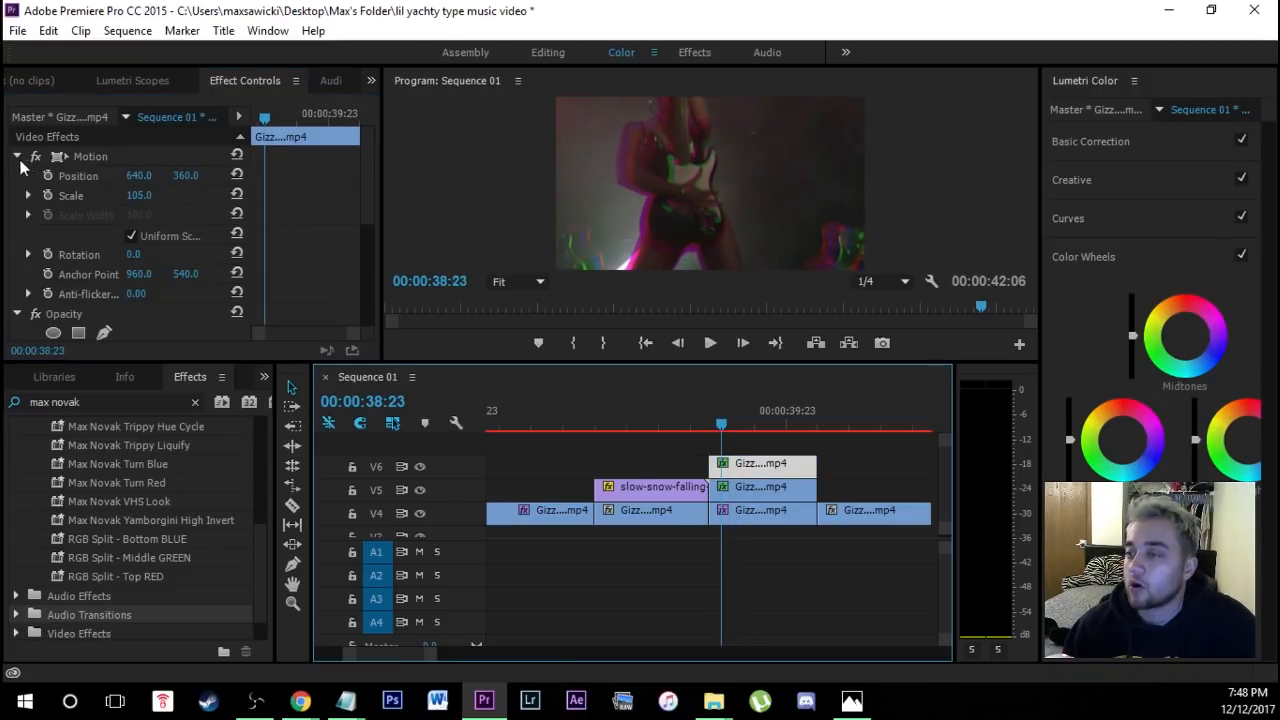
click(246, 80)
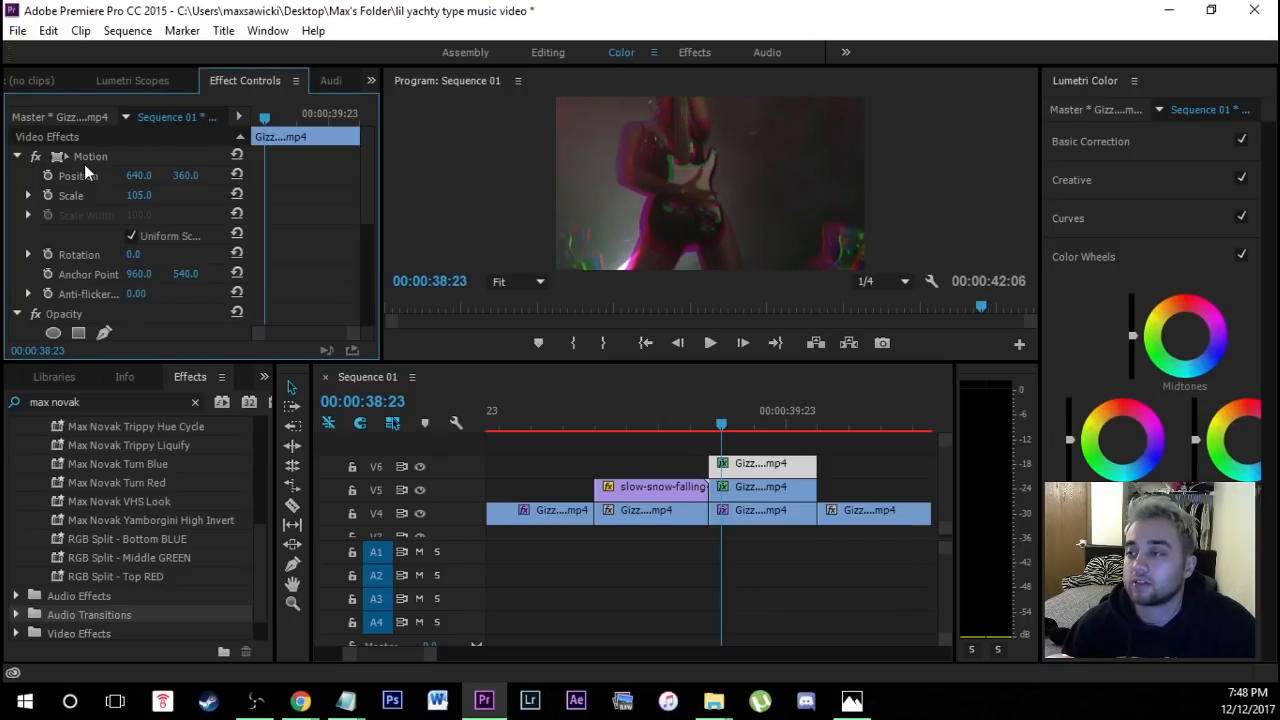
click(47, 175)
click(50, 195)
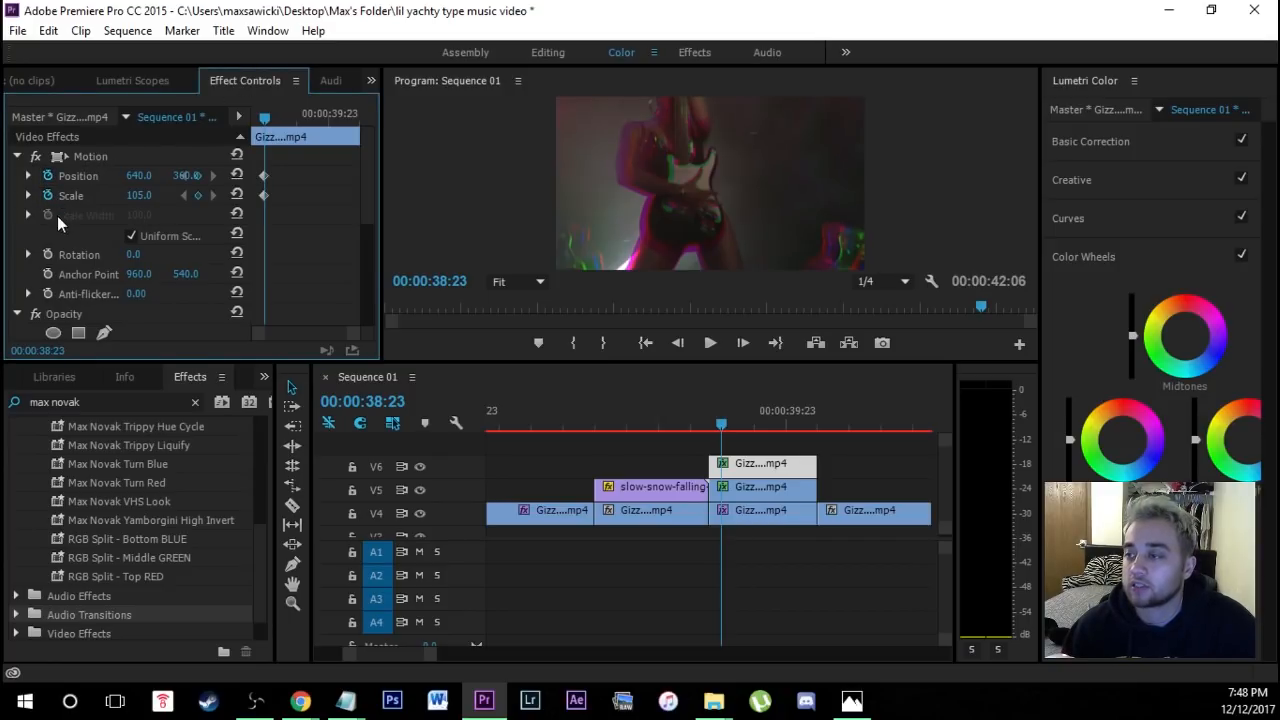
click(47, 255)
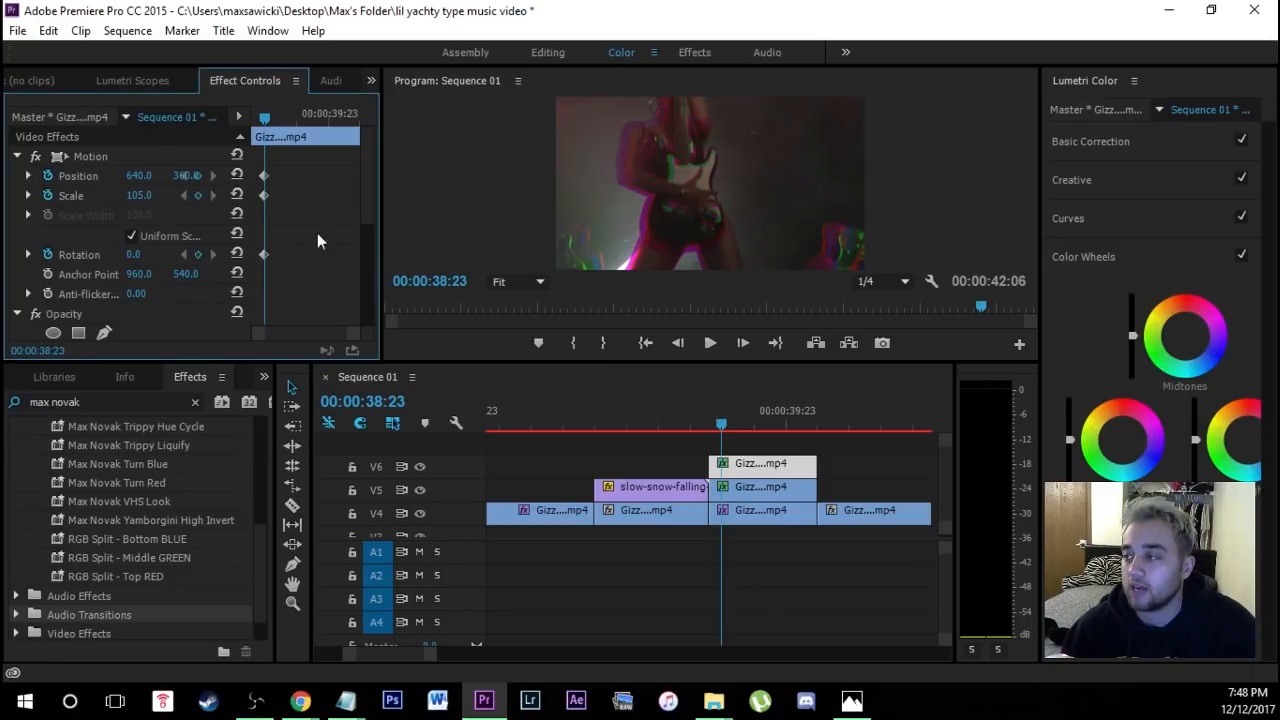
Go to 00:00:39:11 and keyframe the V6 guitarist clip's Scale at 147, undoing a trial horizontal position shift
click(728, 423)
mouse_move(731, 422)
mouse_down()
mouse_move(760, 433)
mouse_move(754, 424)
mouse_up()
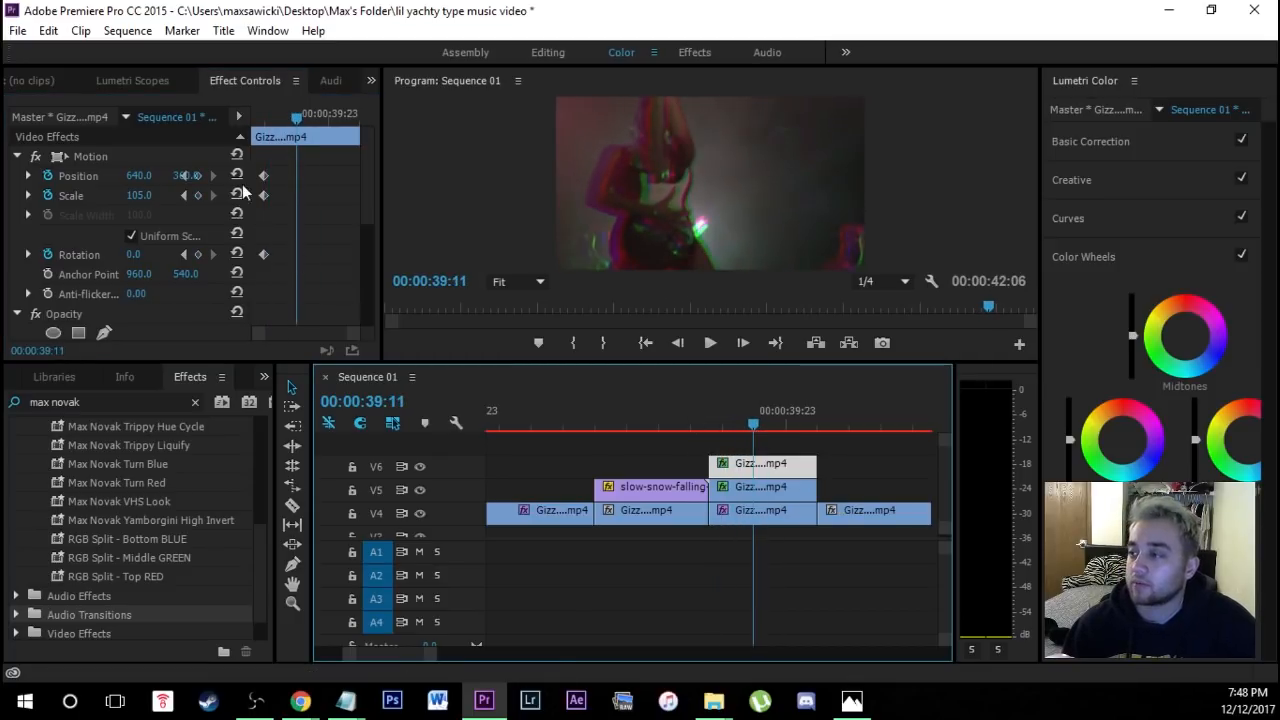
drag(138, 175, 164, 175)
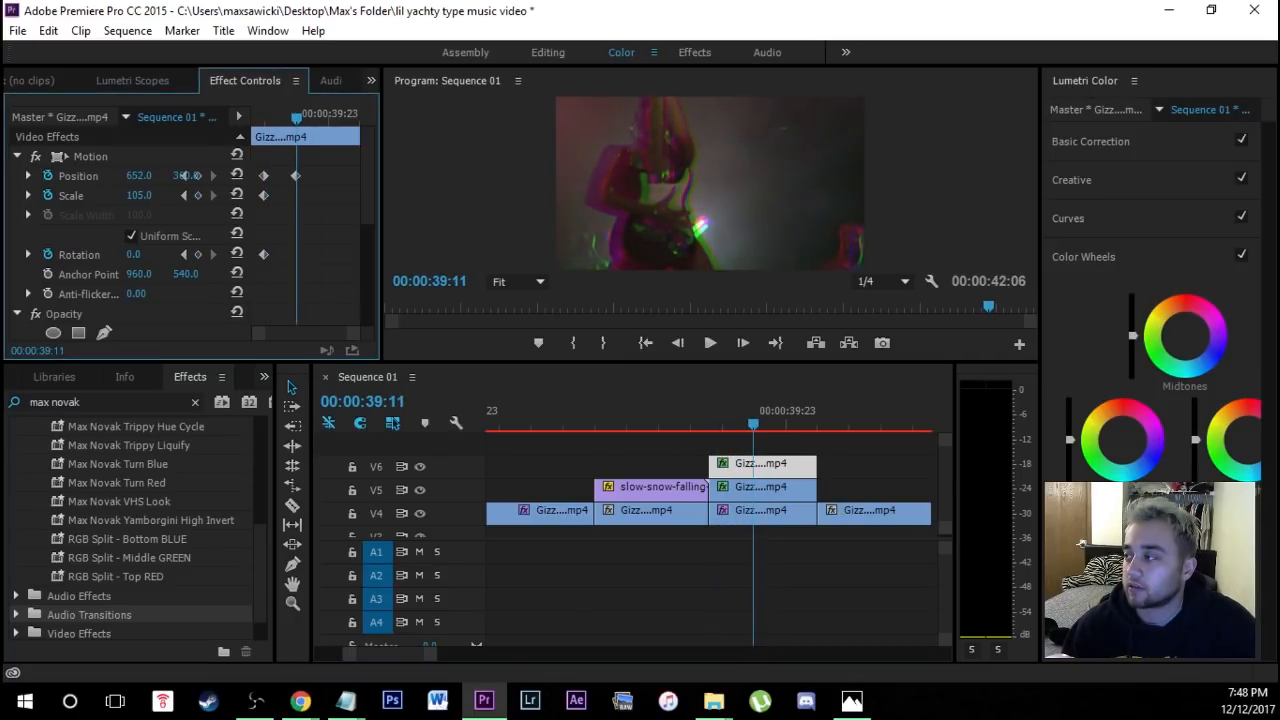
key(ctrl+z)
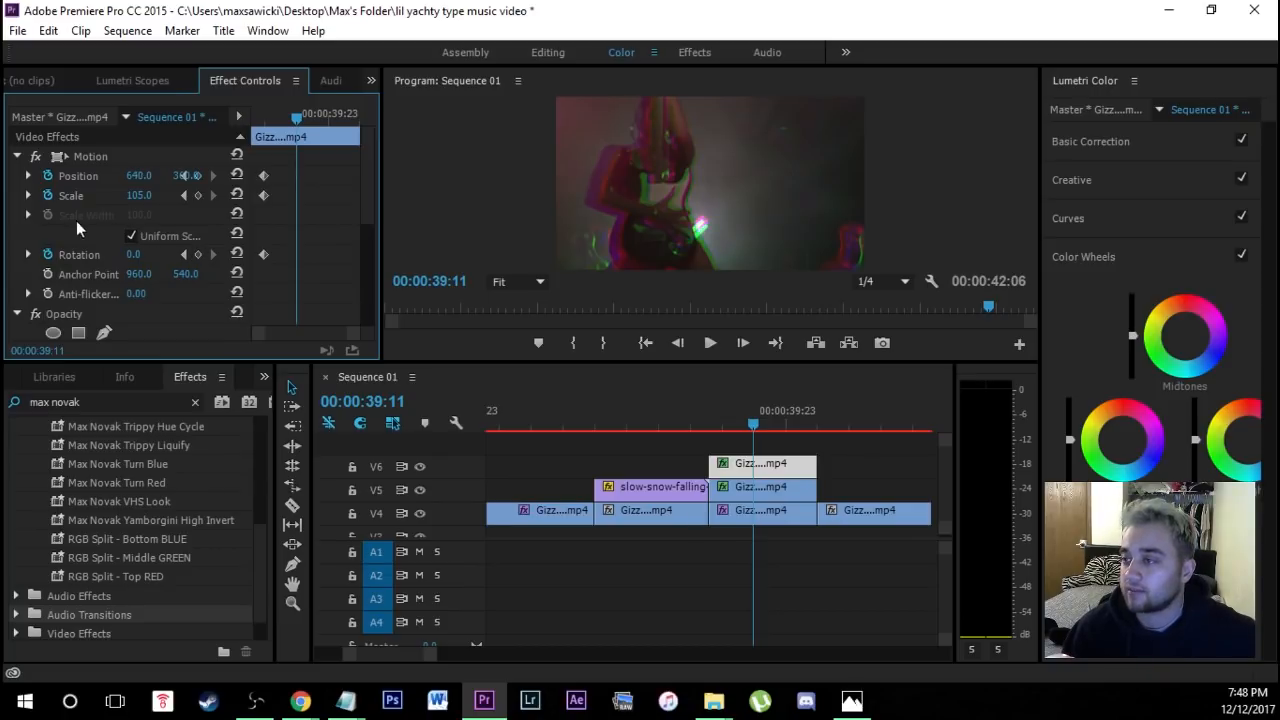
drag(139, 195, 104, 195)
Go to 00:00:39:18 and keyframe the V6 guitarist clip's Scale at 125
drag(753, 423, 771, 423)
click(140, 196)
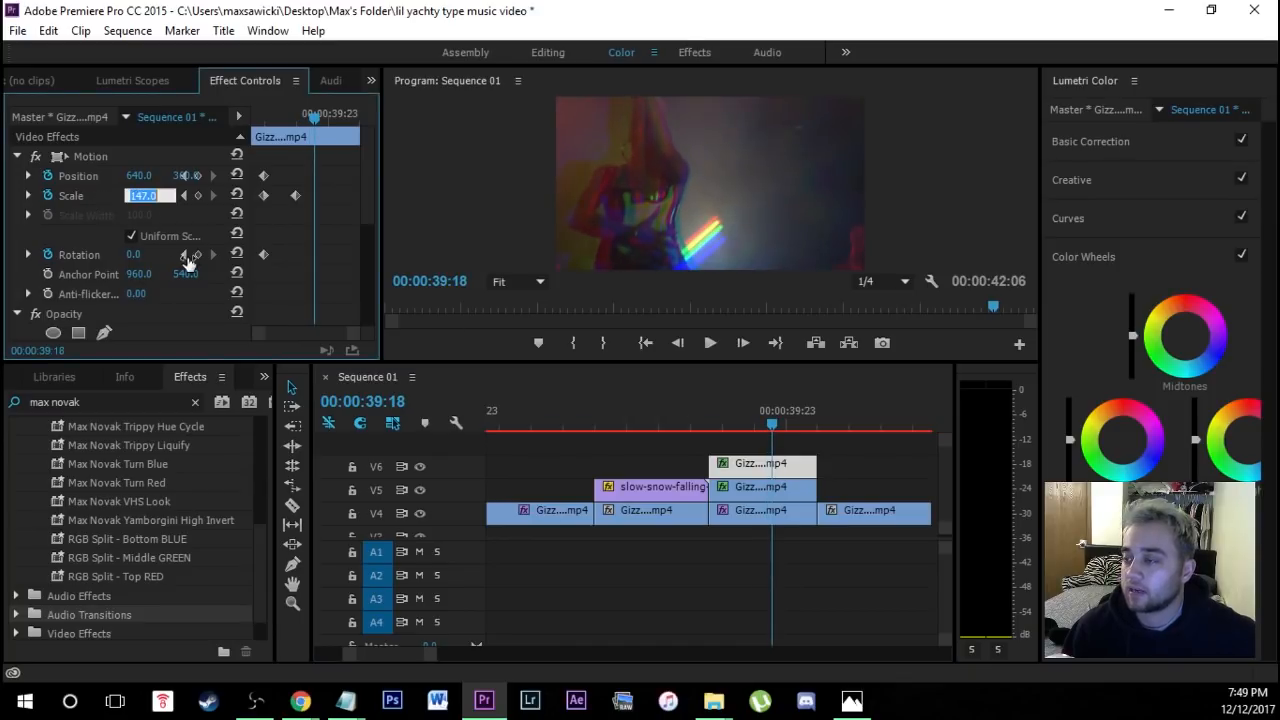
text(125)
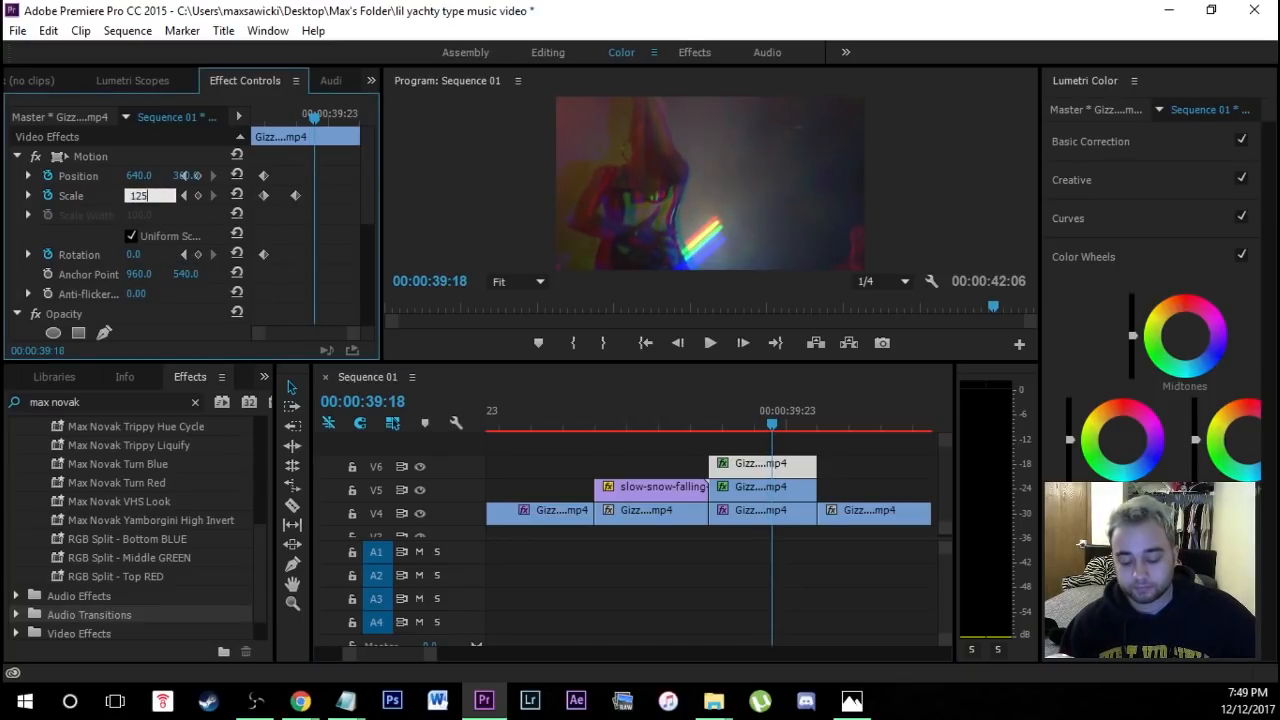
key(Return)
Go to 00:00:39:02 and show the Motion settings of the V4 guitarist clip
drag(771, 423, 730, 423)
click(760, 510)
click(17, 156)
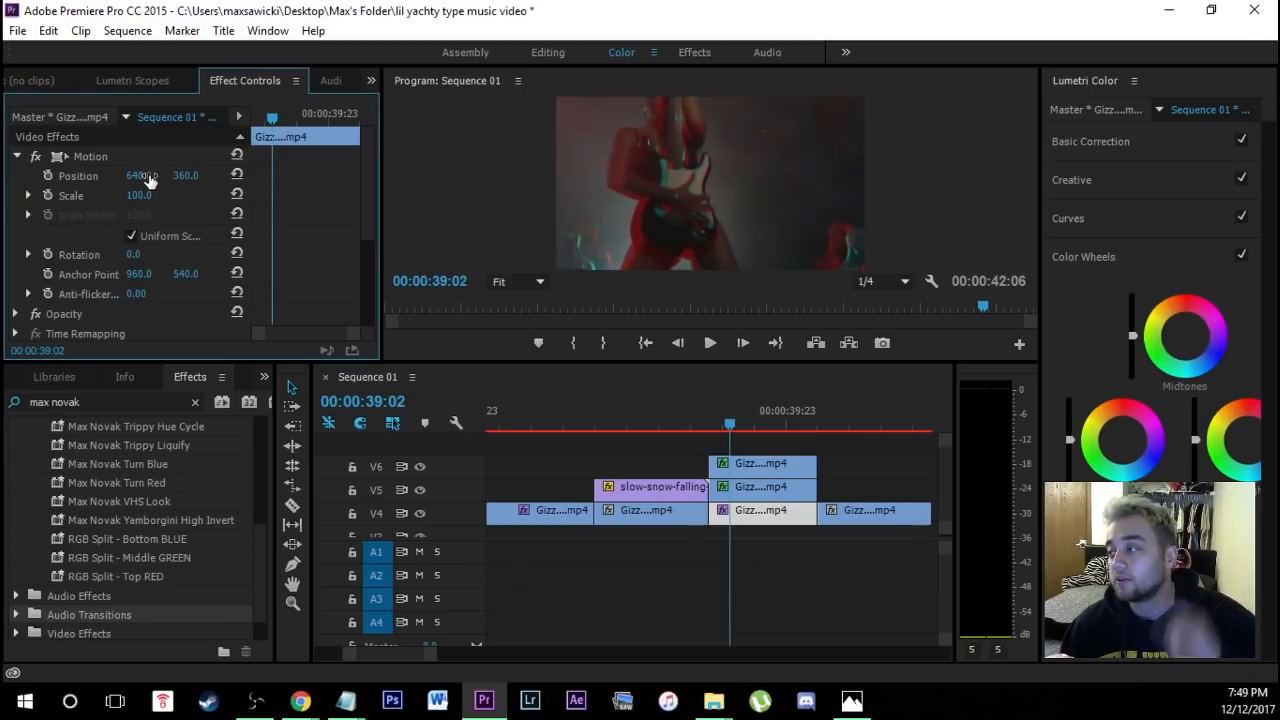
Play back the RGB split section of the guitarist footage and scrub to 00:00:39:09 to check the animated color separation
mouse_move(729, 424)
mouse_down()
mouse_move(753, 417)
mouse_move(718, 430)
mouse_up()
click(709, 343)
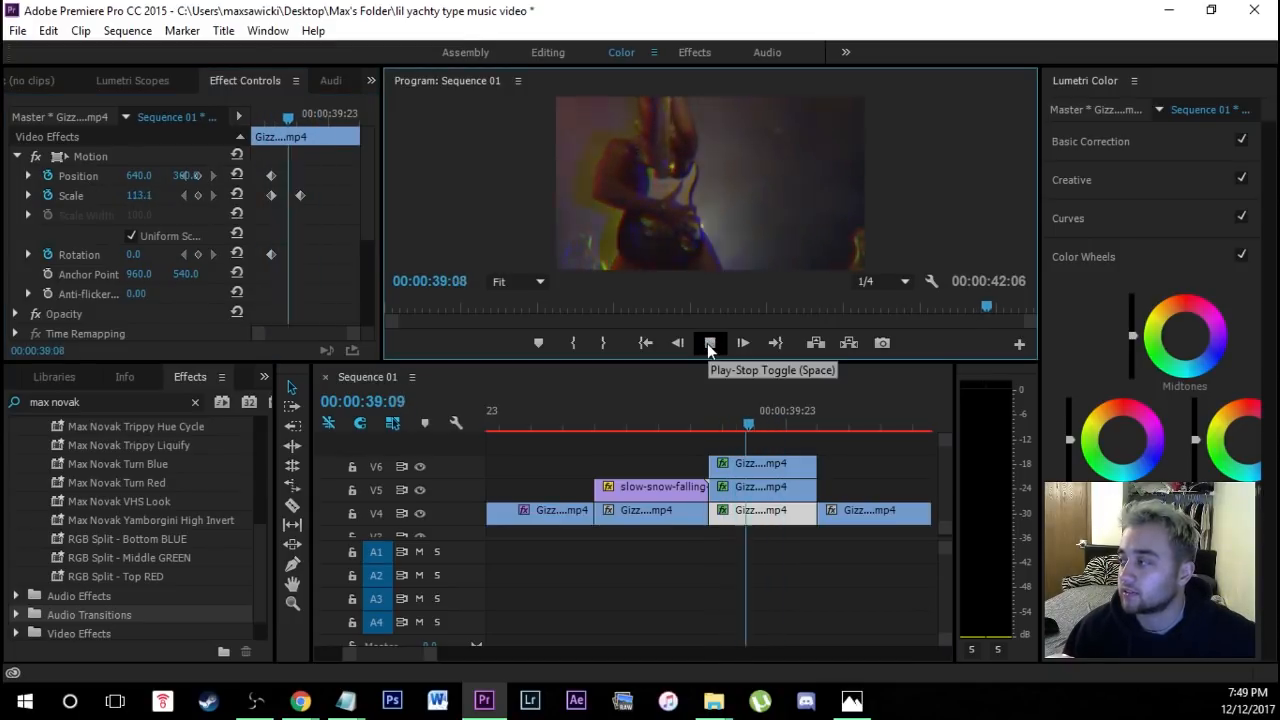
click(773, 428)
drag(773, 428, 744, 428)
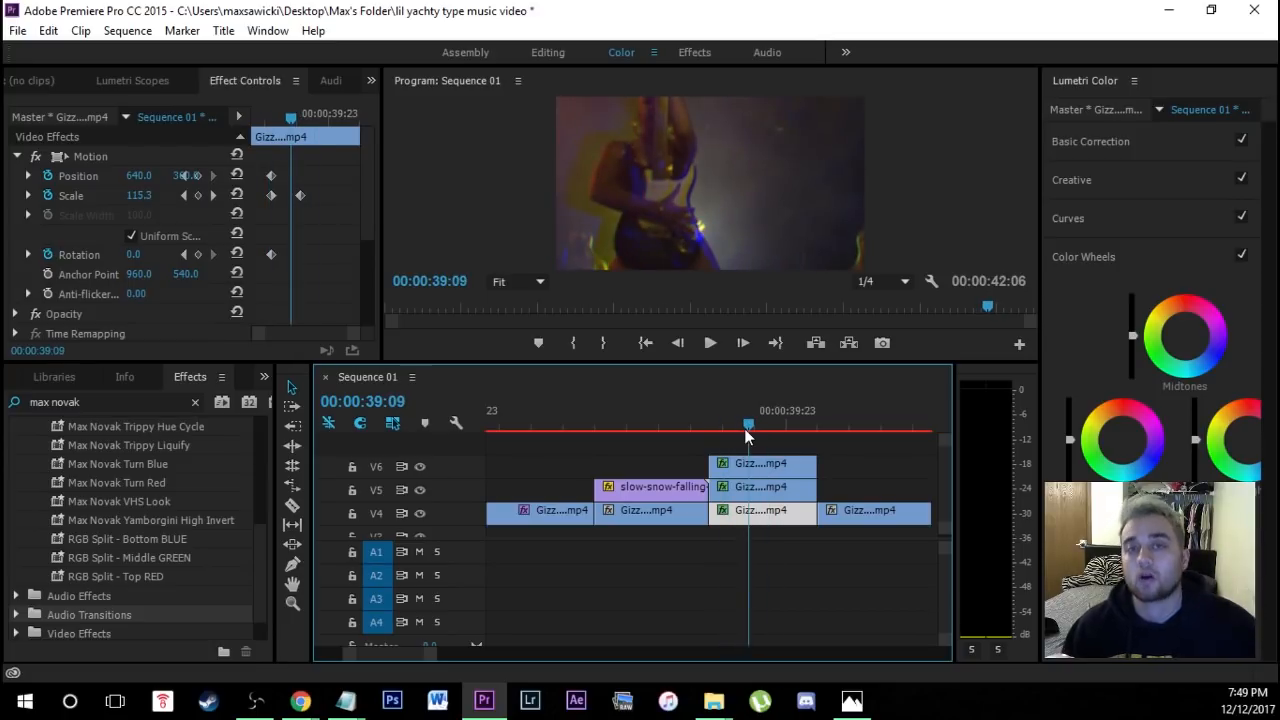